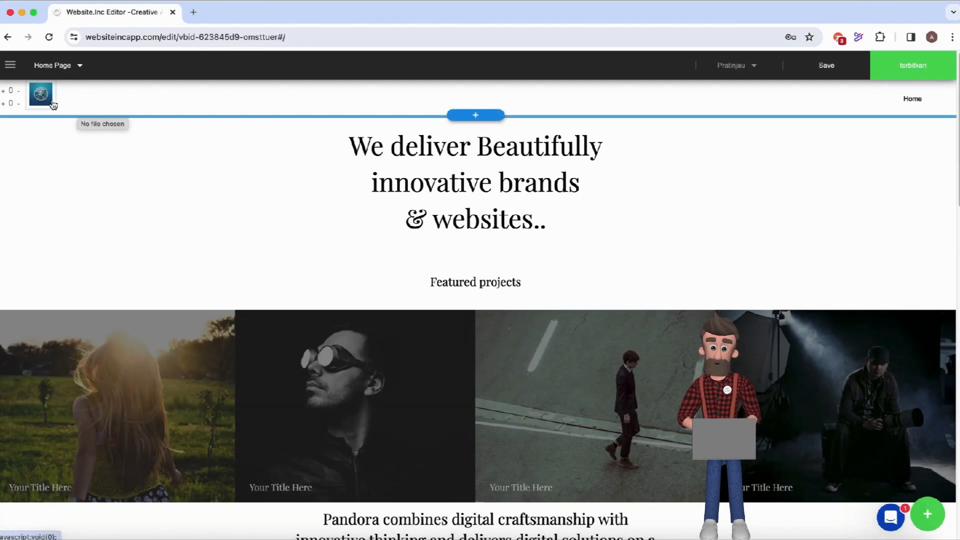
# Raise the header's bottom and top padding to 10 each.
pyautogui.click(3, 105)
pyautogui.click(3, 107)
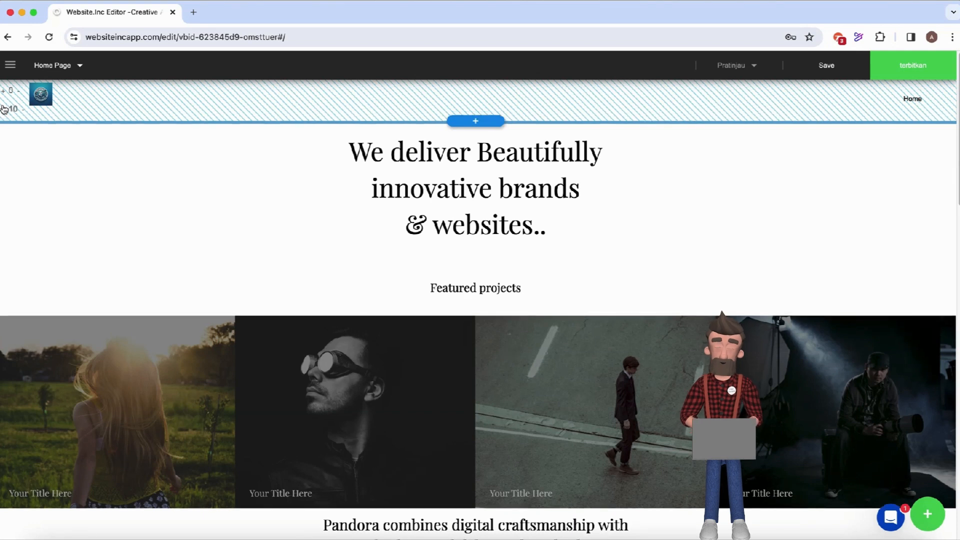
pyautogui.click(4, 94)
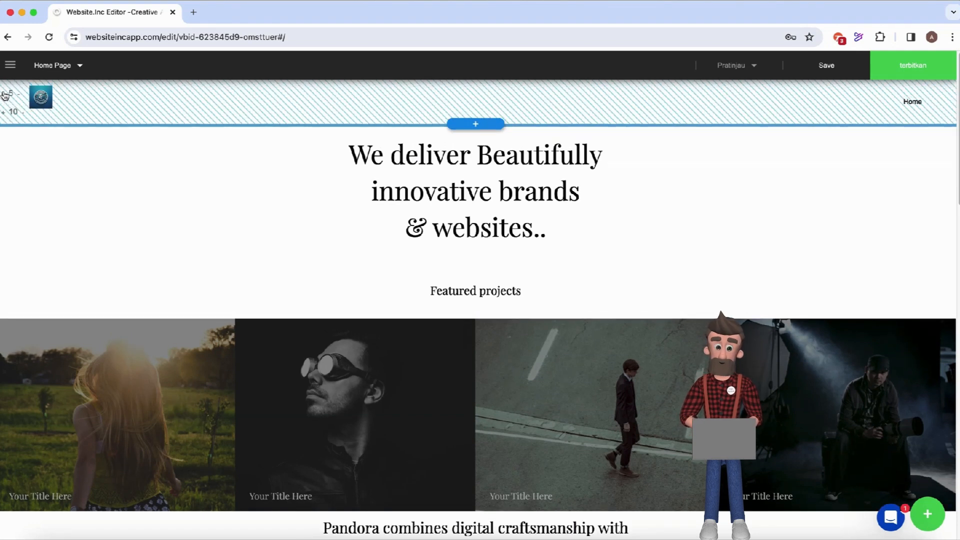
pyautogui.click(4, 95)
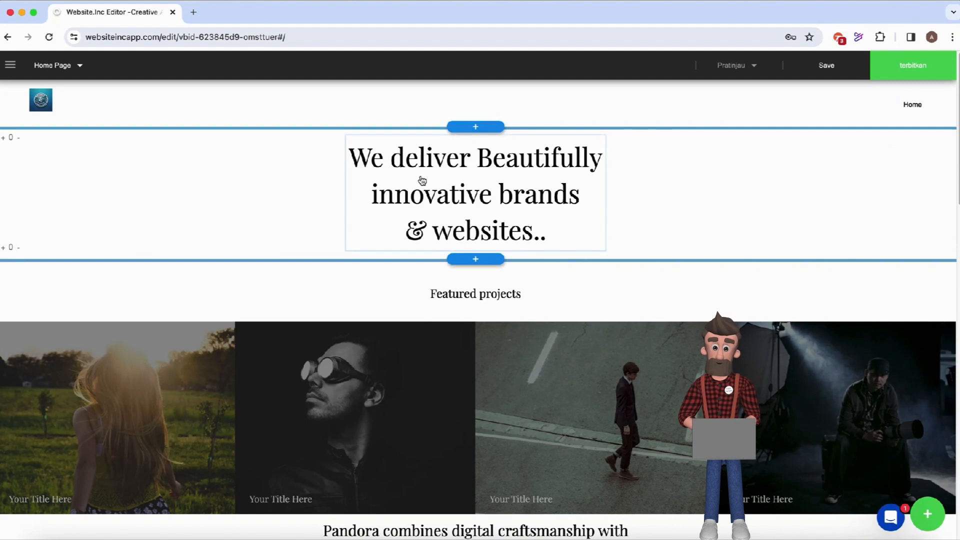
# Replace the hero heading text with 'Kami membangun website yang menampilkan sisi terbaik anda', fixing a typo.
pyautogui.click(361, 165)
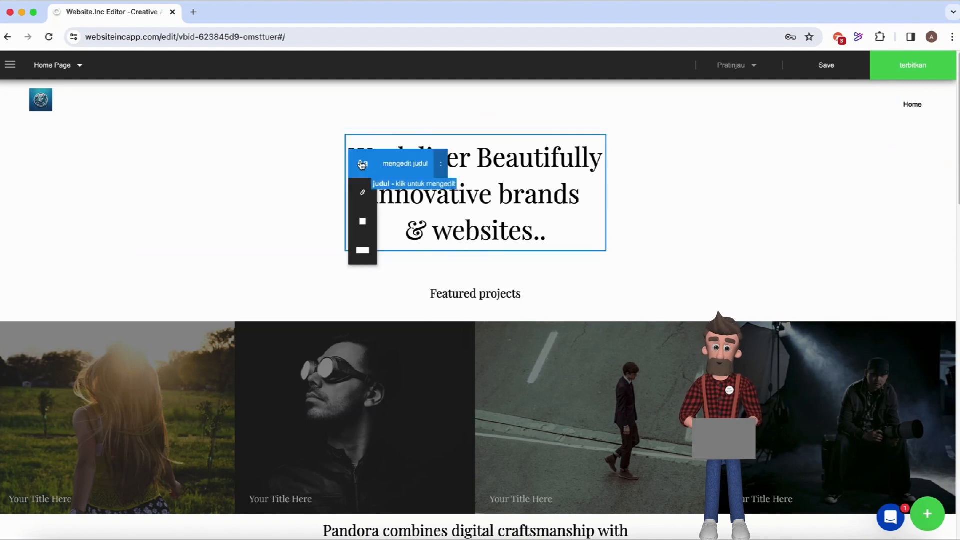
pyautogui.click(393, 168)
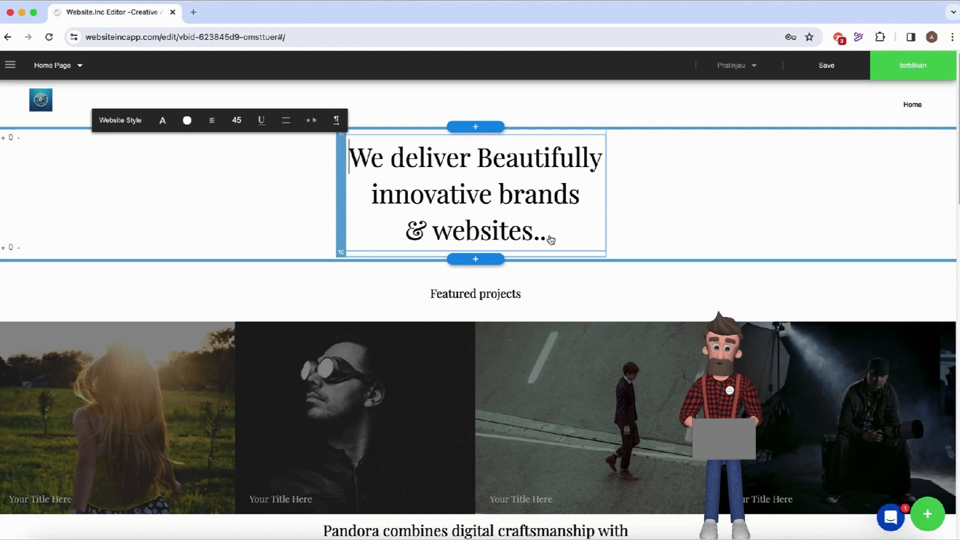
pyautogui.press('super+a')
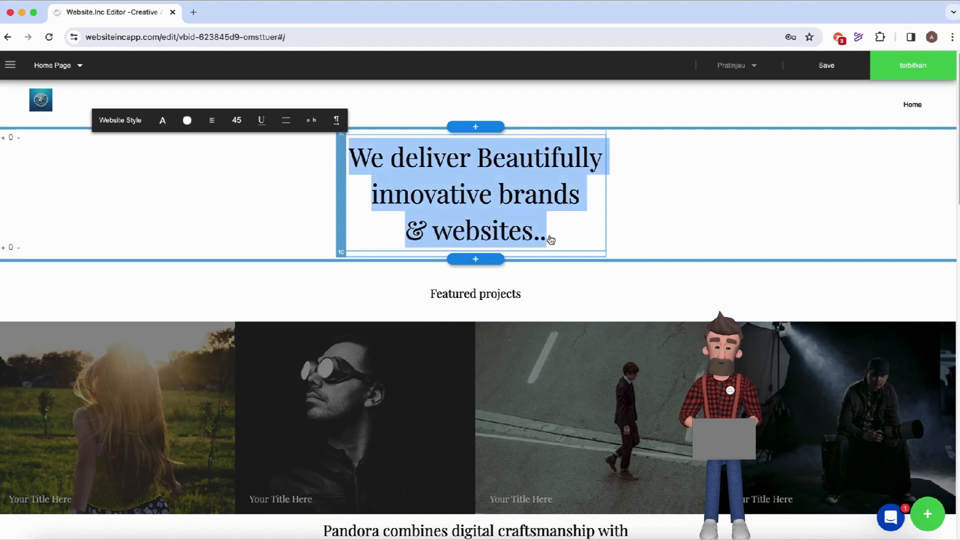
pyautogui.write('Kami m')
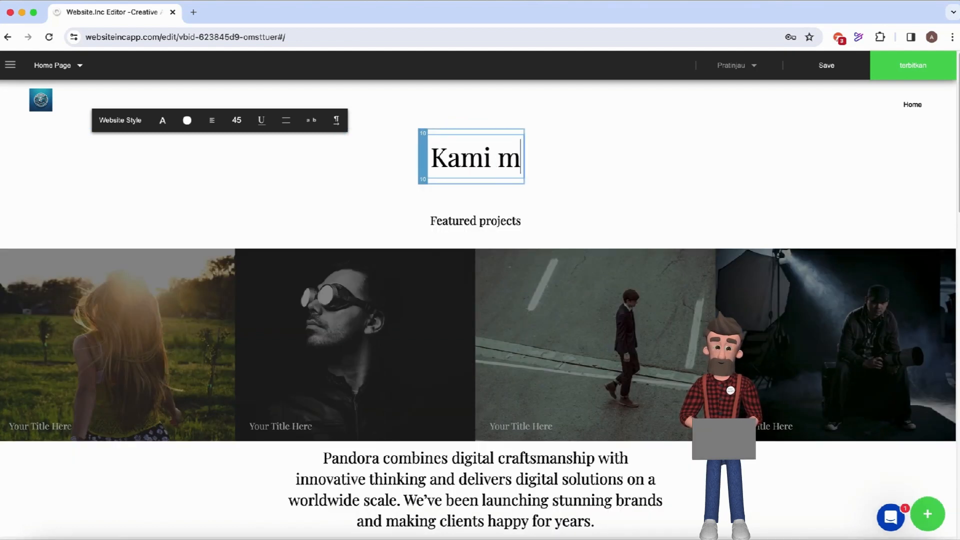
pyautogui.write('emban')
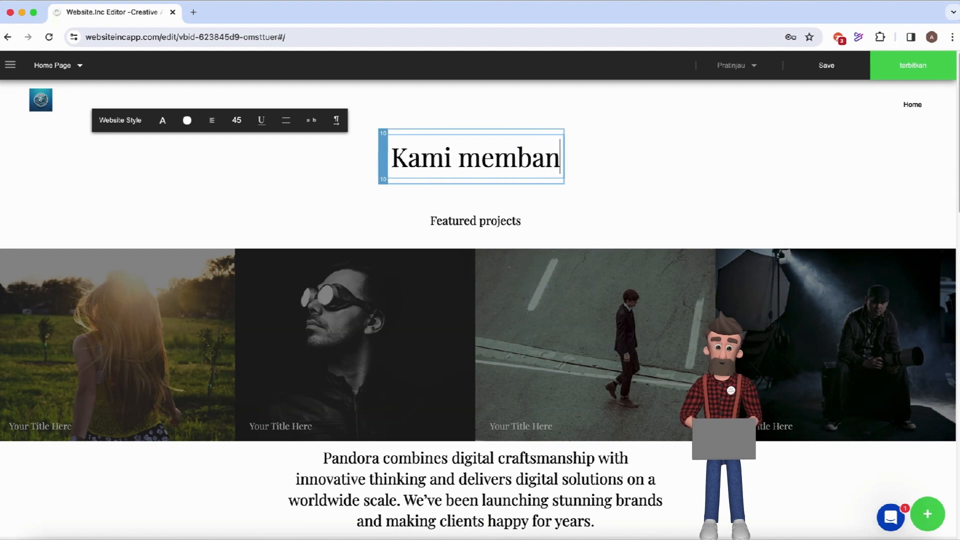
pyautogui.write('gun webs')
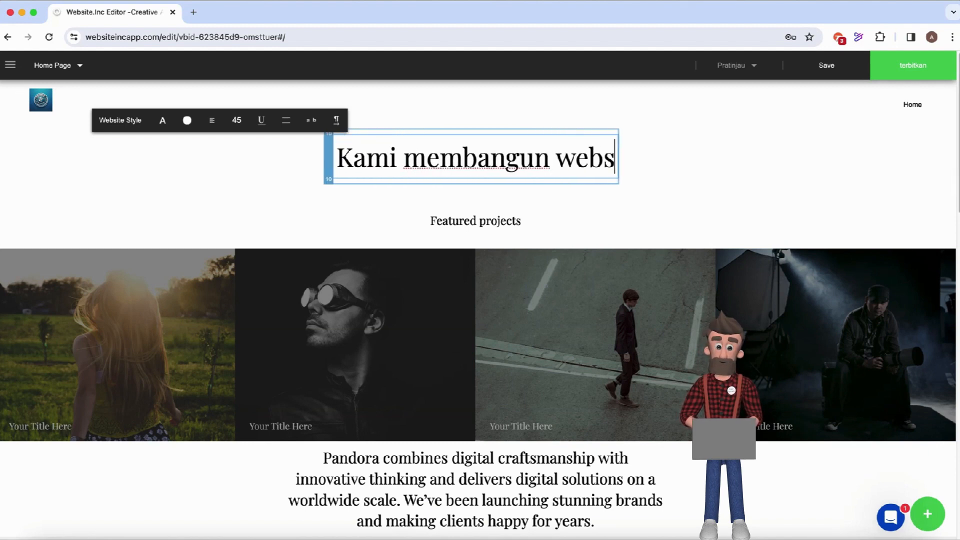
pyautogui.write('ite ya')
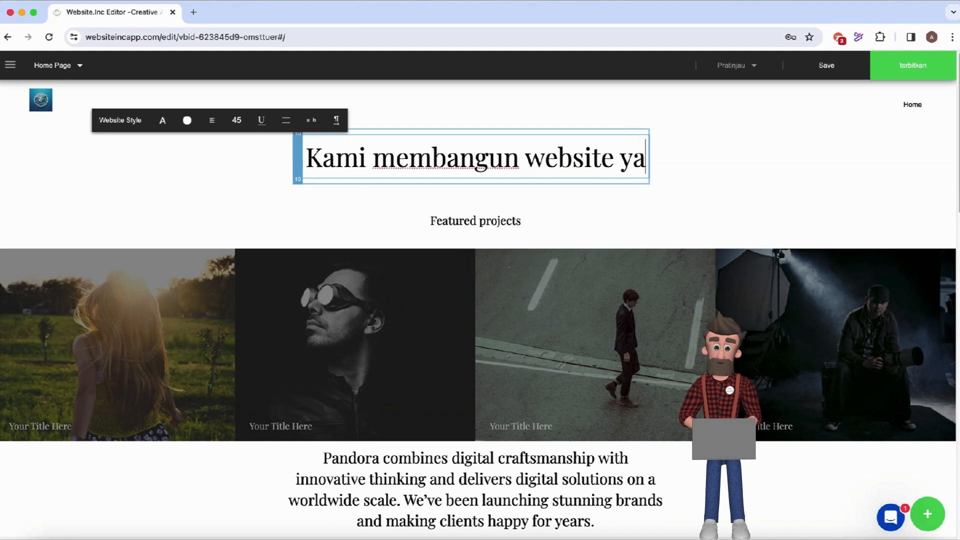
pyautogui.write('ng men')
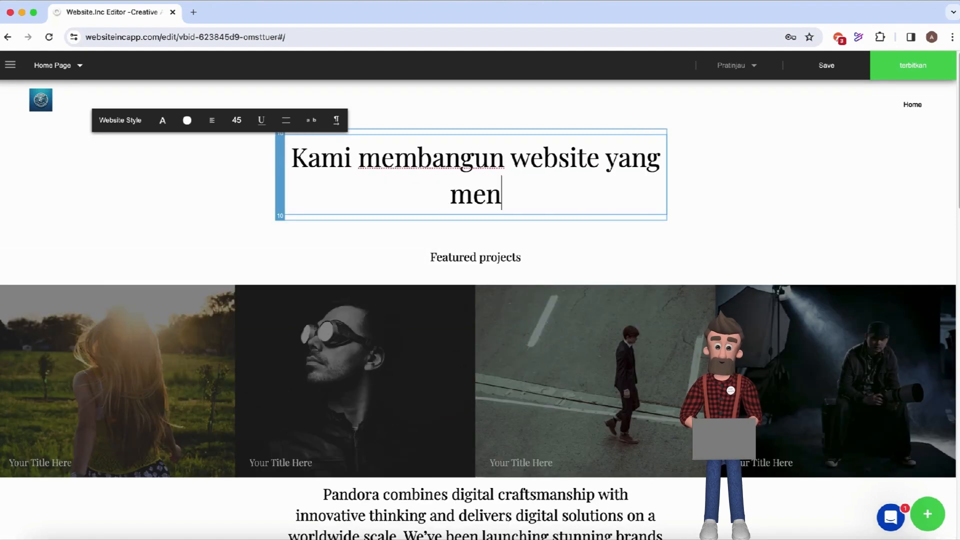
pyautogui.write('ampil')
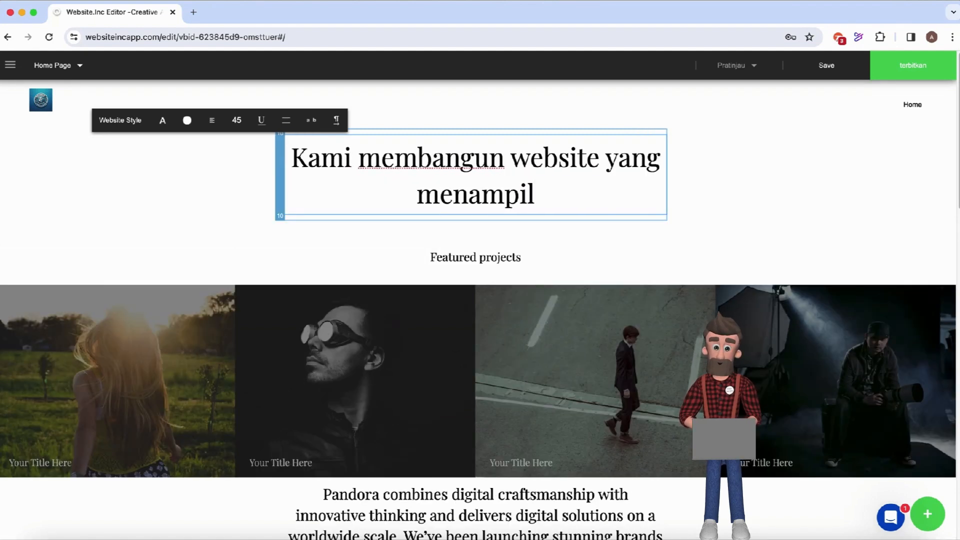
pyautogui.write('kan sisi er')
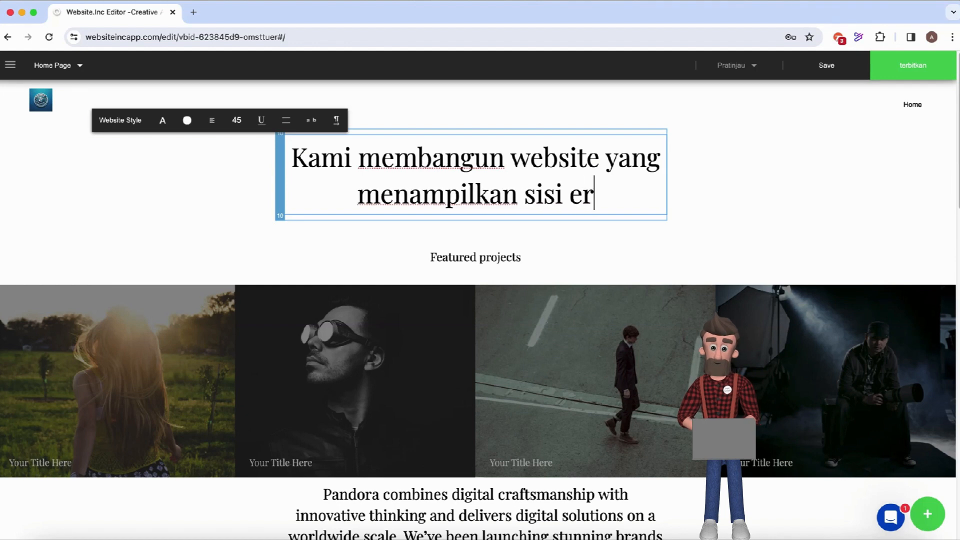
pyautogui.press('BackSpace')
pyautogui.press('BackSpace')
pyautogui.write('terba')
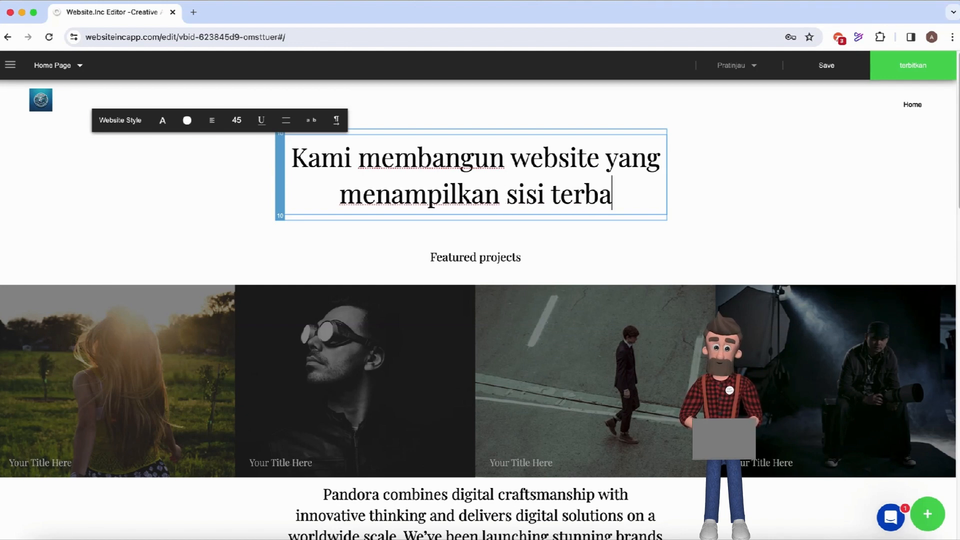
pyautogui.write('ik anda')
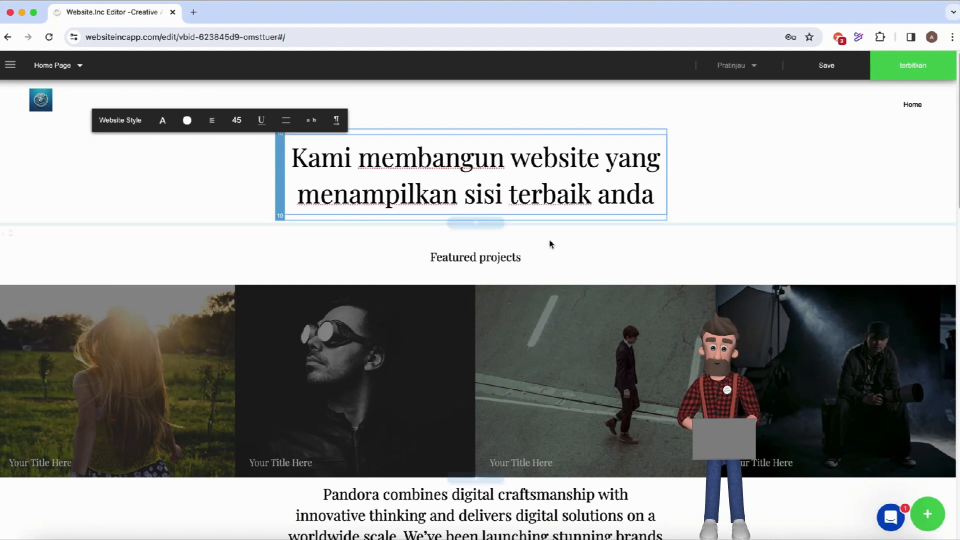
# Overwrite the 'Featured projects' heading with 'Projek-projek kami'.
pyautogui.click(495, 262)
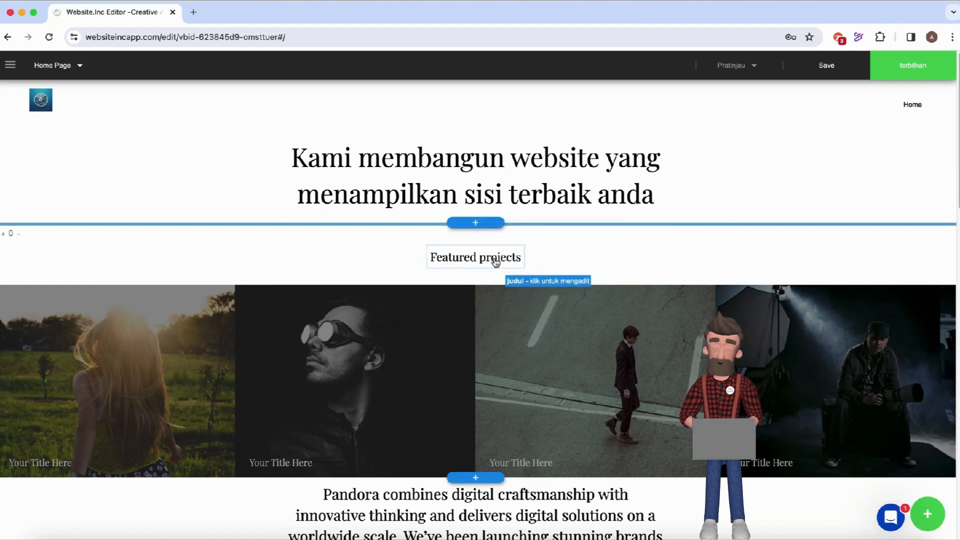
pyautogui.click(495, 262)
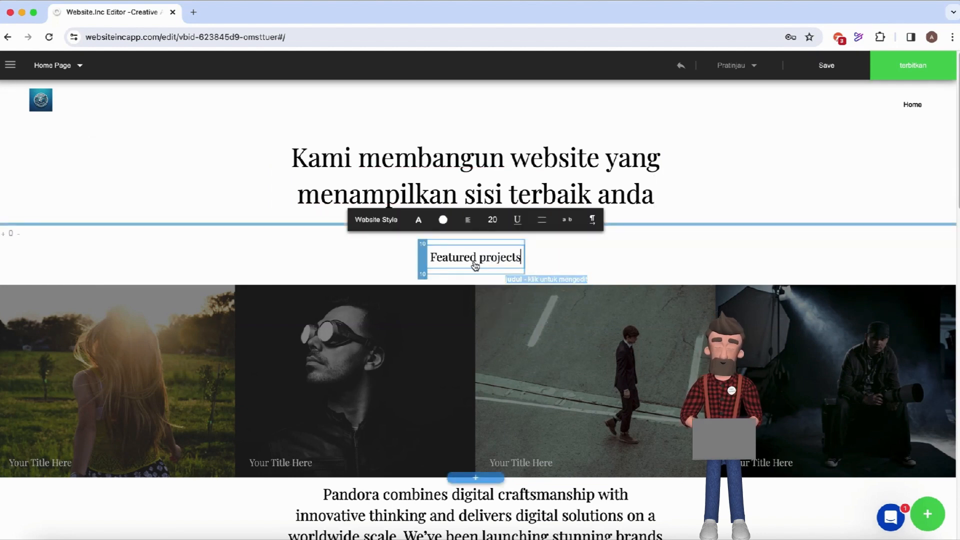
pyautogui.tripleClick(433, 257)
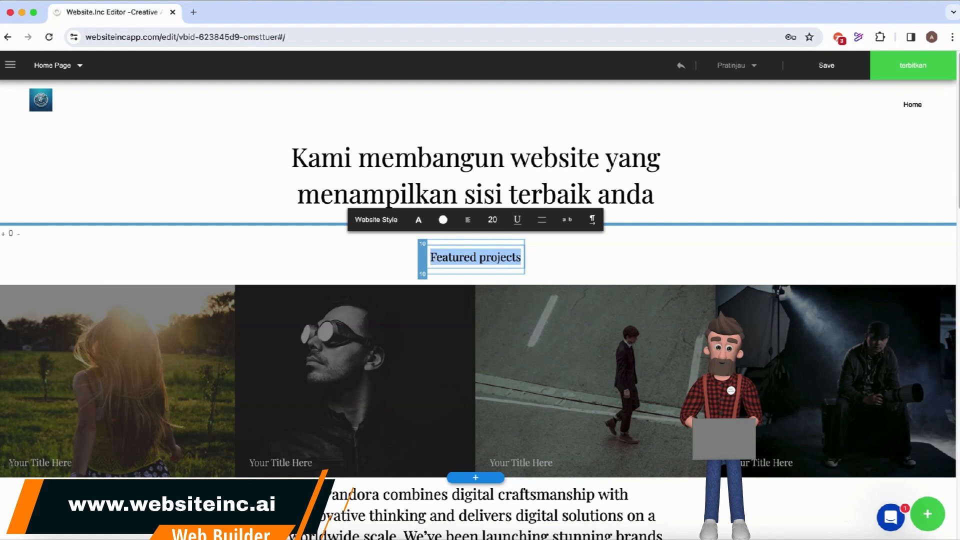
pyautogui.write('Proje')
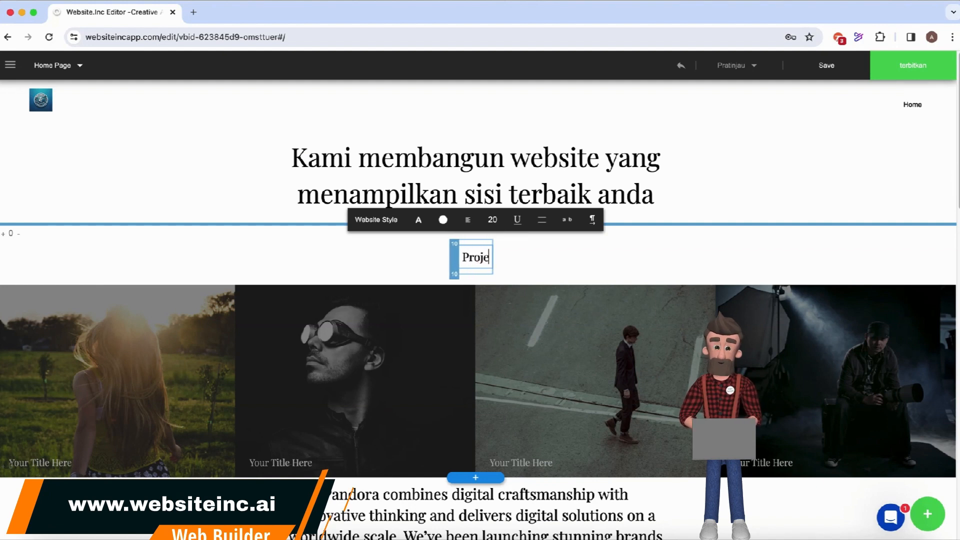
pyautogui.write('k-proje')
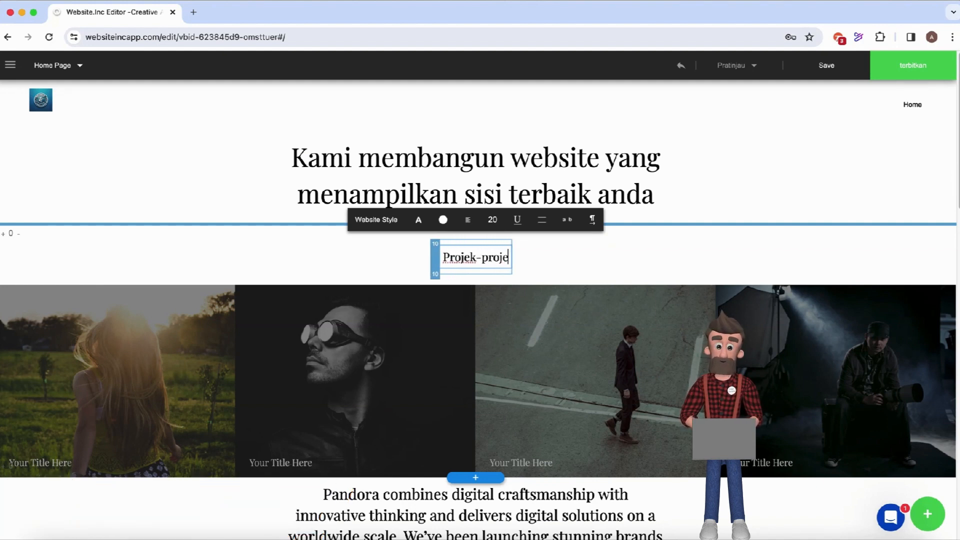
pyautogui.write('k kami')
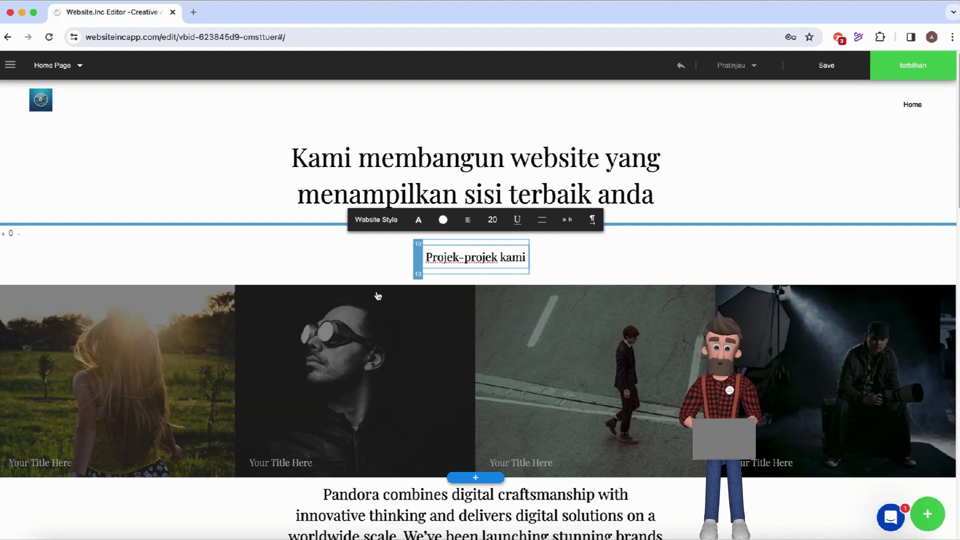
# Upload the web-designer-at-a-desk JPEG from Downloads as the first project tile's photo.
pyautogui.scroll(-2, 167, 424)
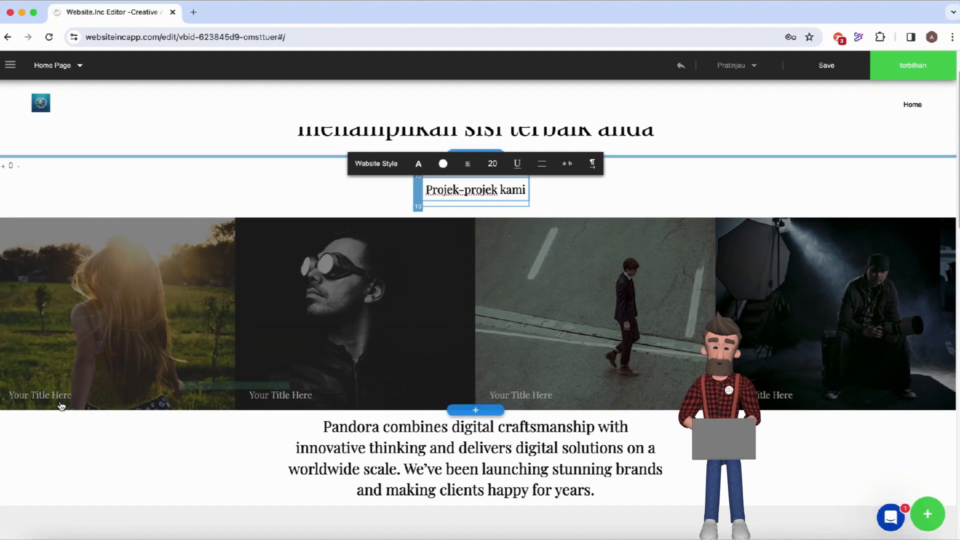
pyautogui.click(127, 329)
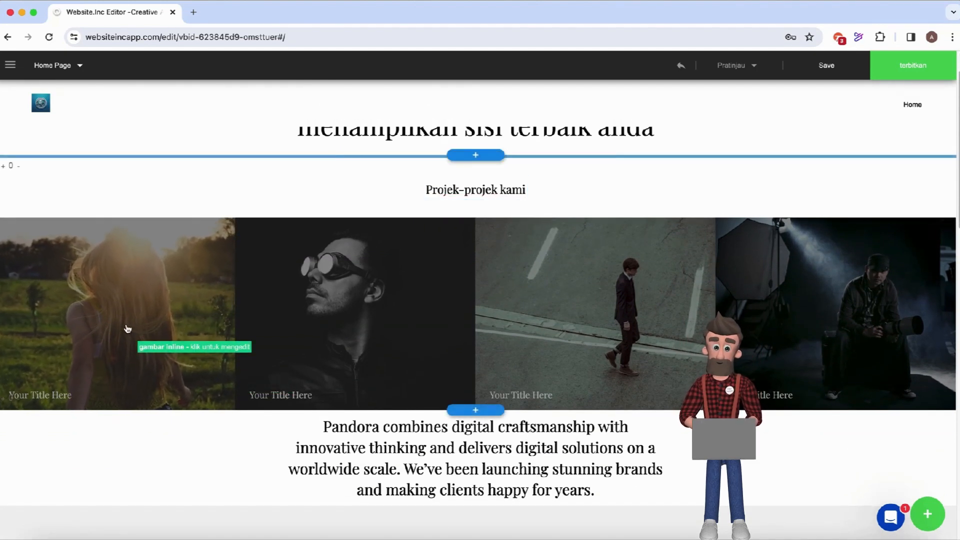
pyautogui.click(145, 329)
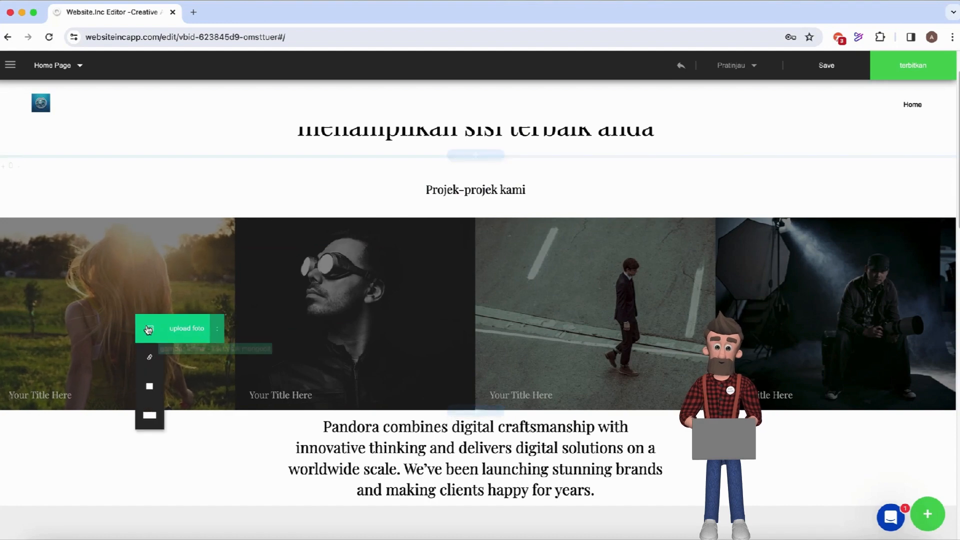
pyautogui.click(188, 330)
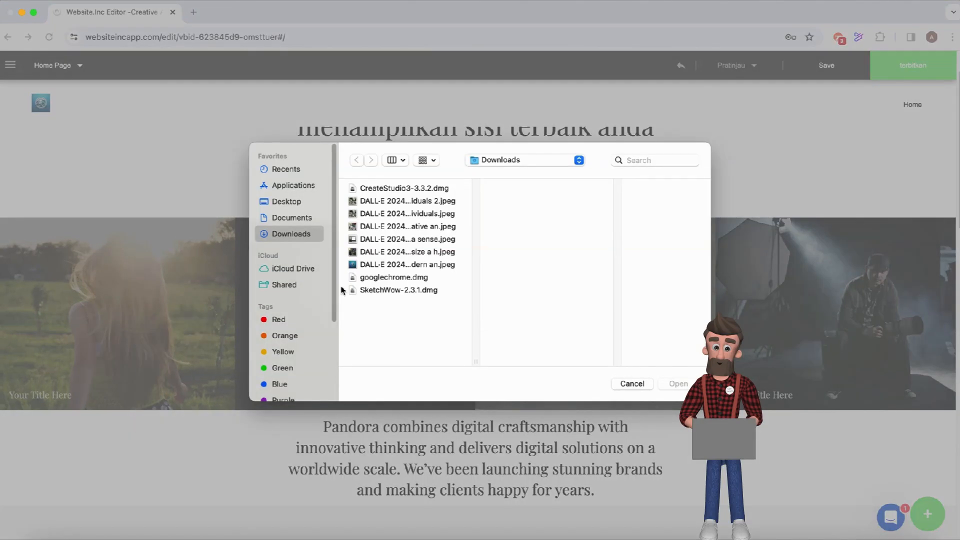
pyautogui.click(365, 253)
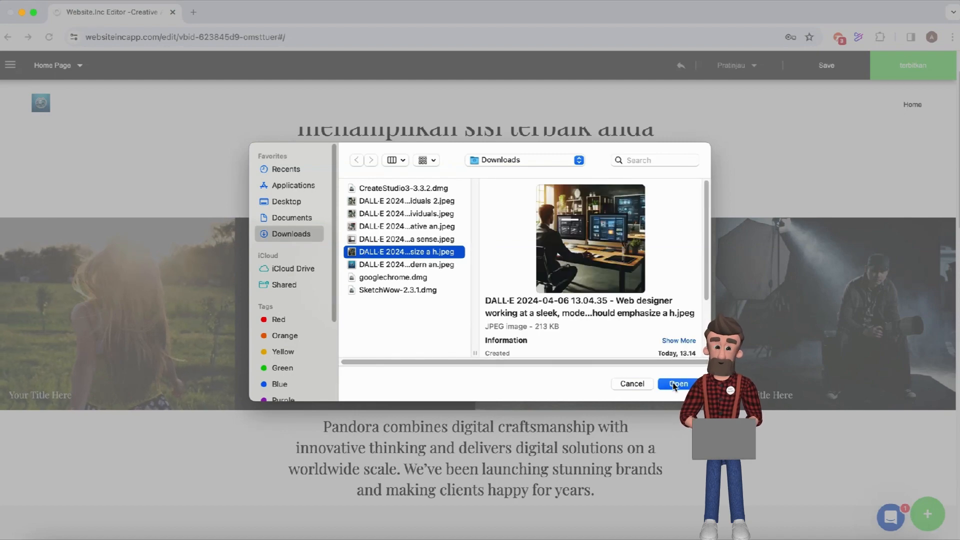
pyautogui.click(674, 385)
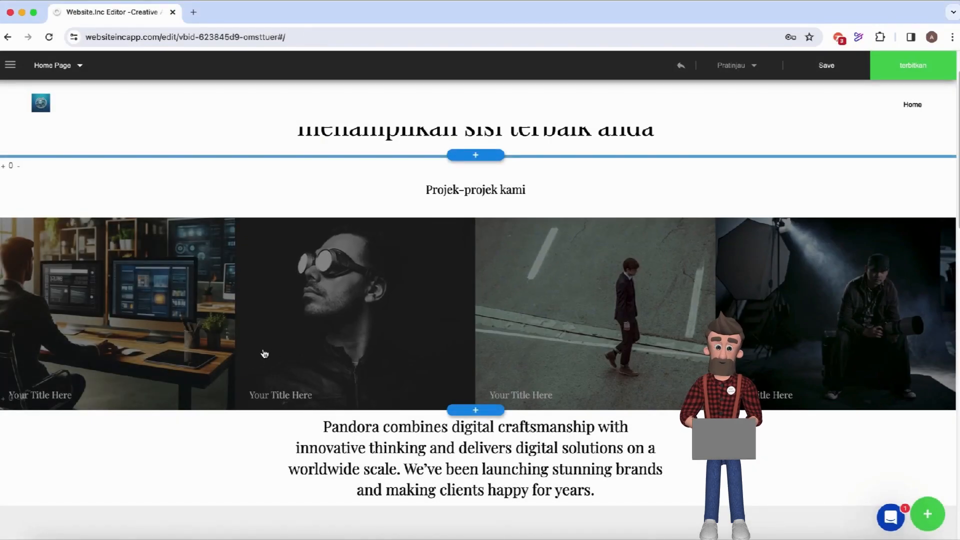
# Upload the portfolio-on-laptop image from Downloads into the second project tile.
pyautogui.click(331, 347)
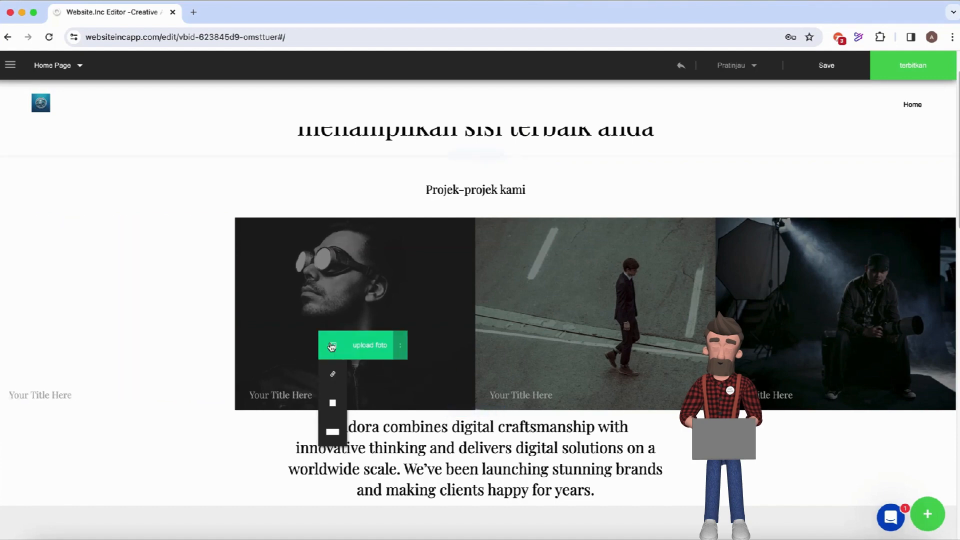
pyautogui.click(372, 347)
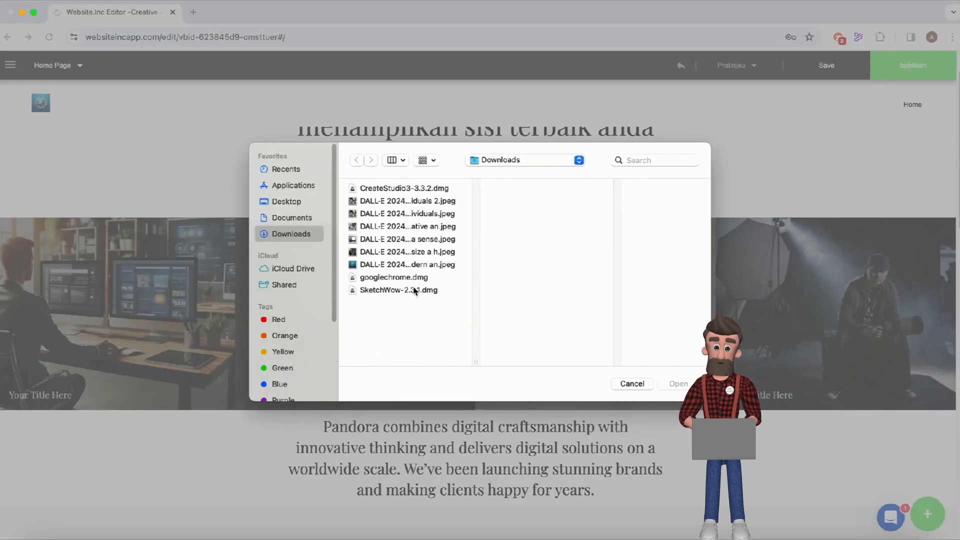
pyautogui.click(398, 240)
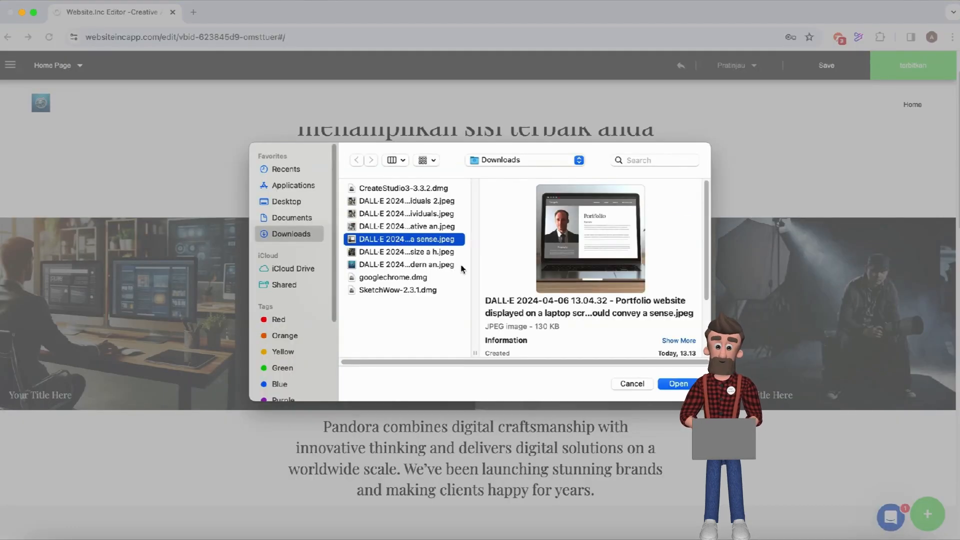
pyautogui.click(677, 384)
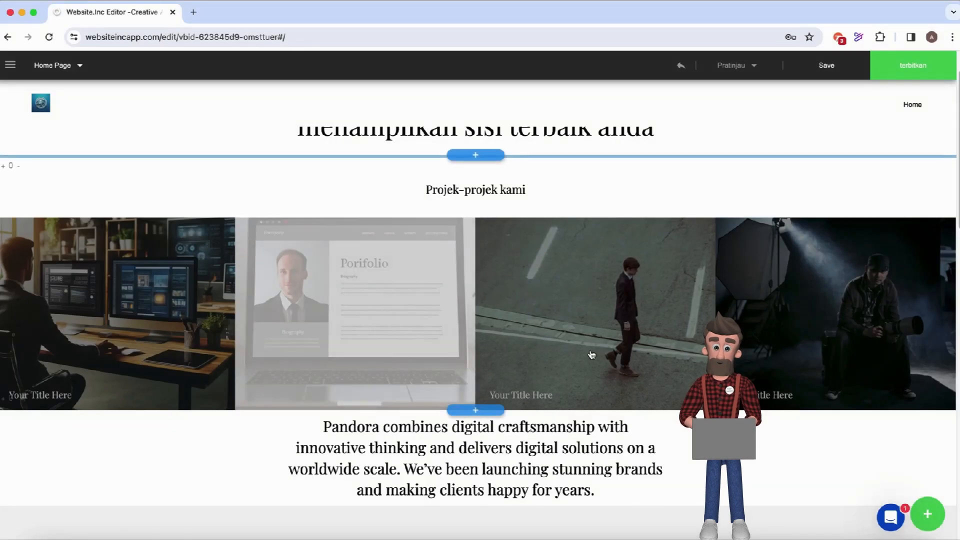
# Upload the Creative meeting DALL-E image into the third project tile, replacing the street photo.
pyautogui.moveTo(580, 335)
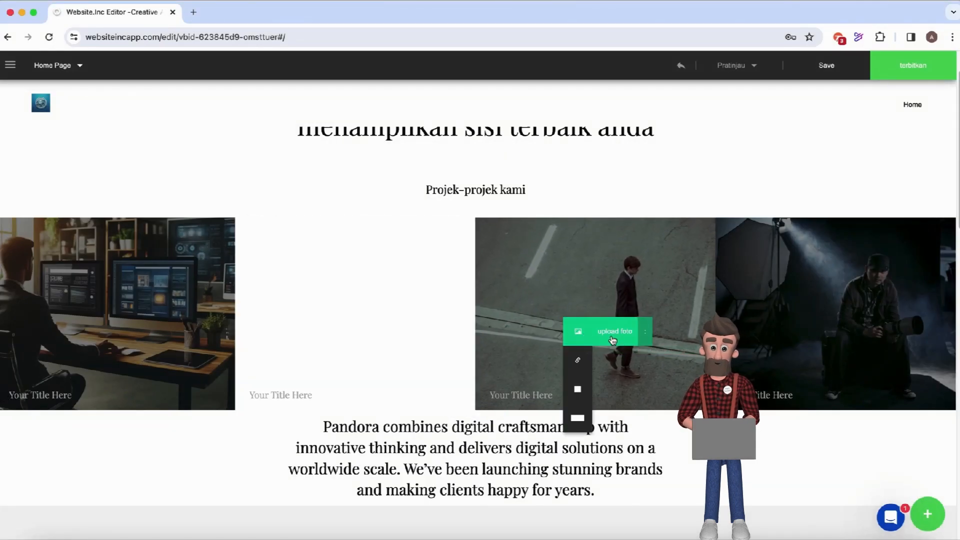
pyautogui.click(614, 337)
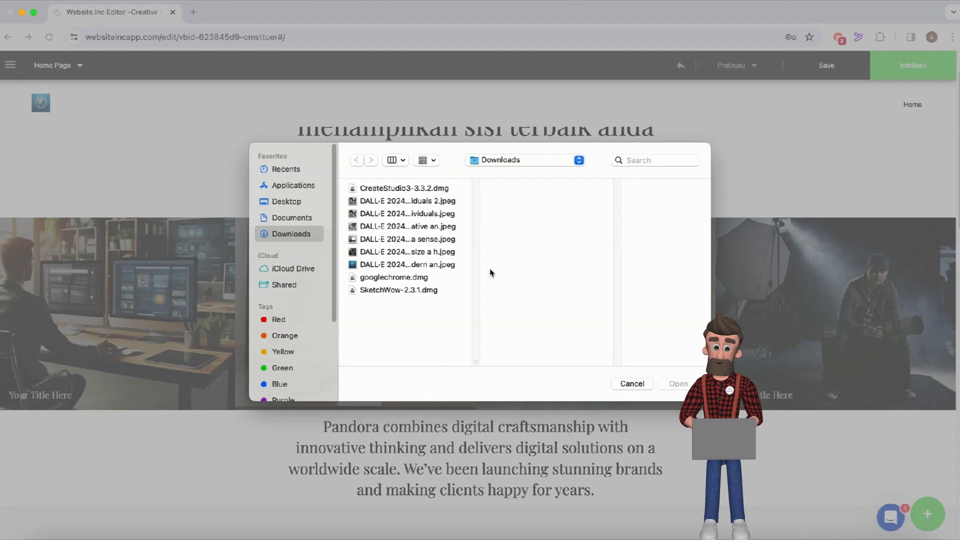
pyautogui.click(433, 228)
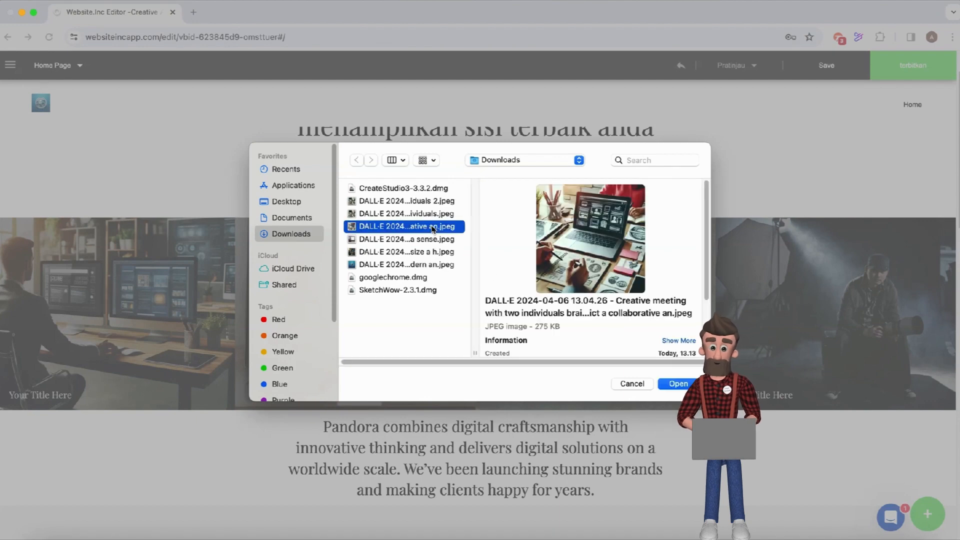
pyautogui.click(677, 384)
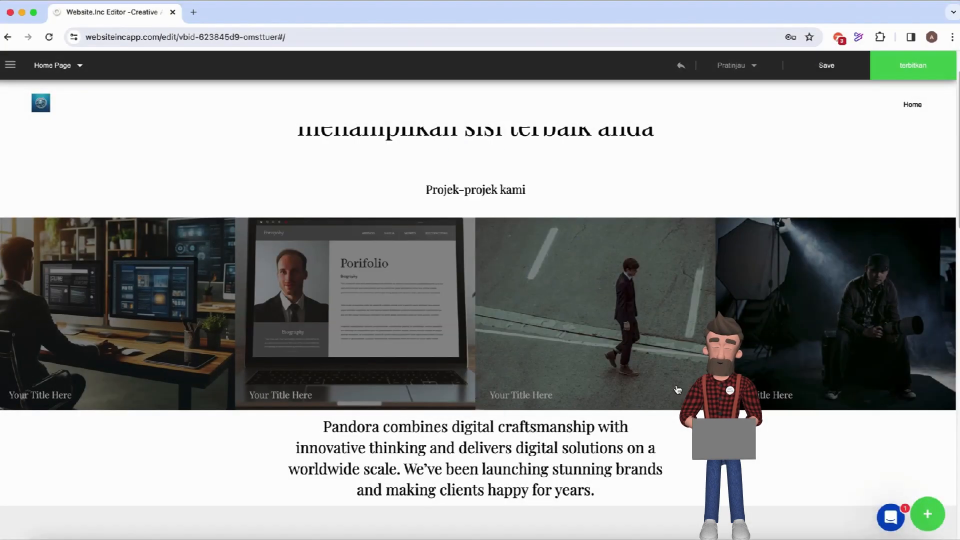
# After comparing candidates, upload the professional workspace DALL-E image into the fourth project tile.
pyautogui.moveTo(804, 341)
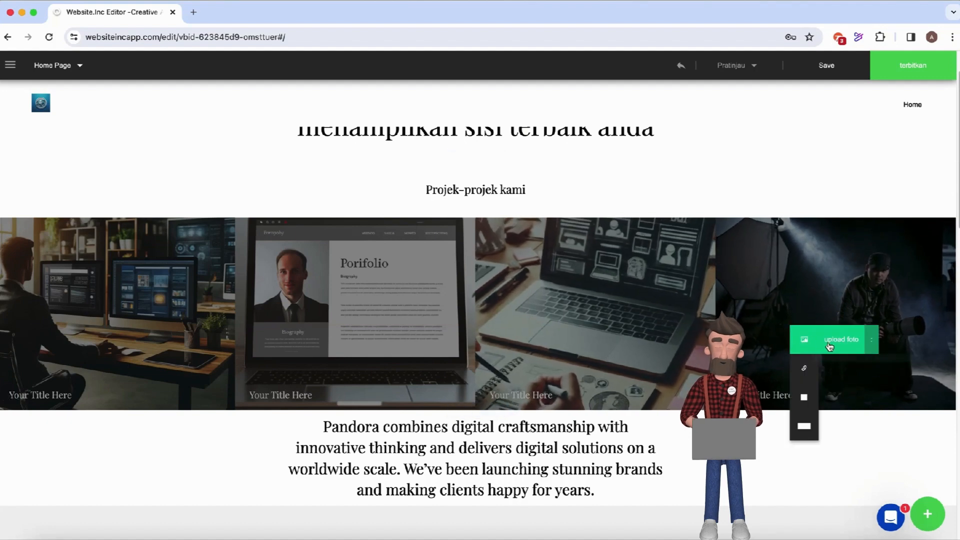
pyautogui.click(809, 339)
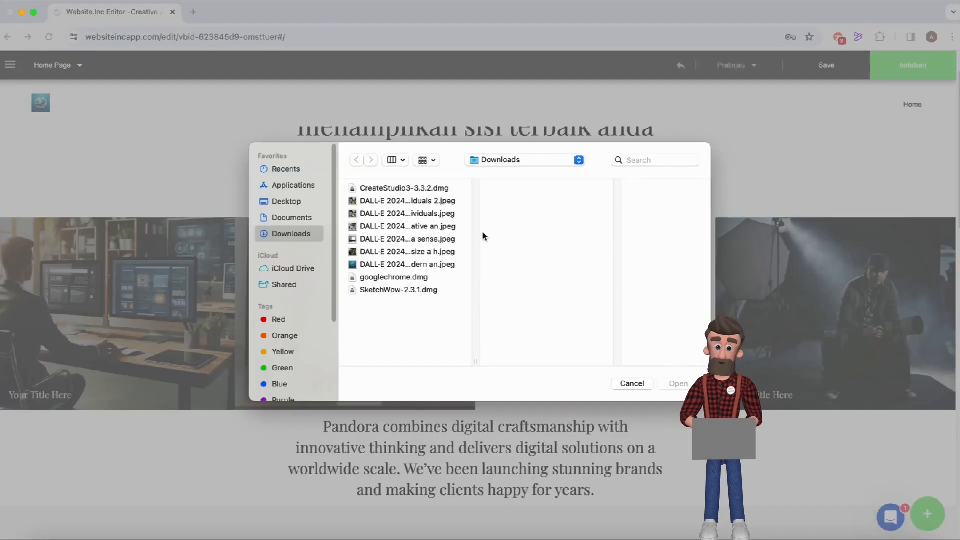
pyautogui.click(422, 215)
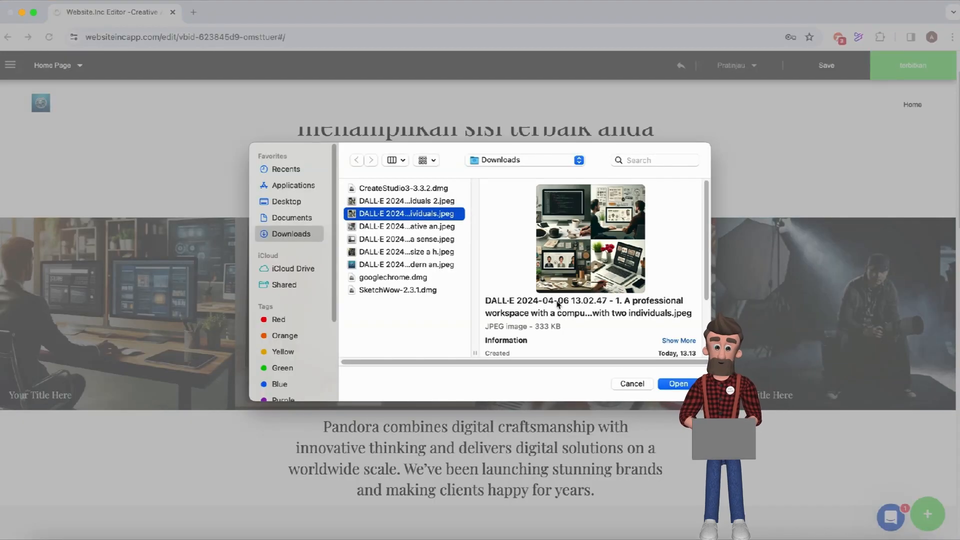
pyautogui.click(398, 202)
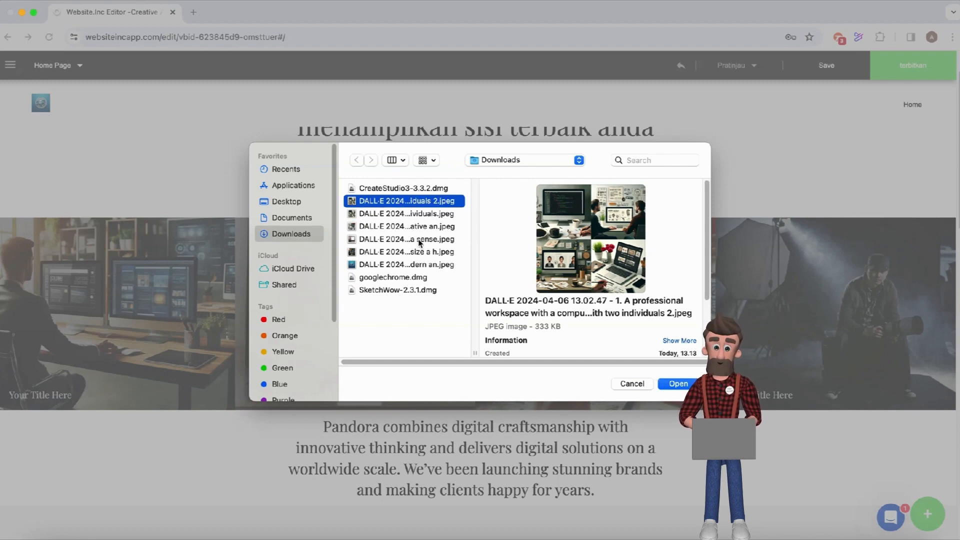
pyautogui.click(400, 216)
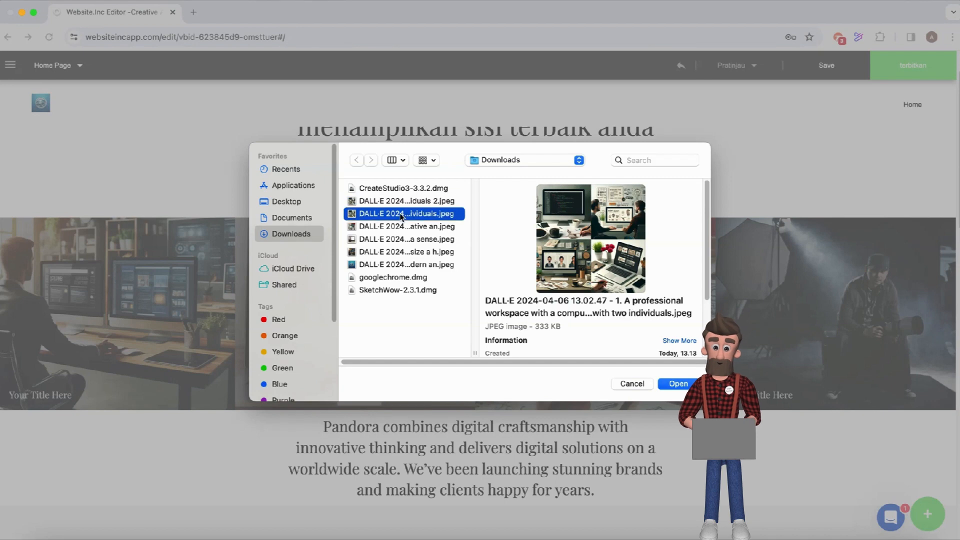
pyautogui.click(401, 228)
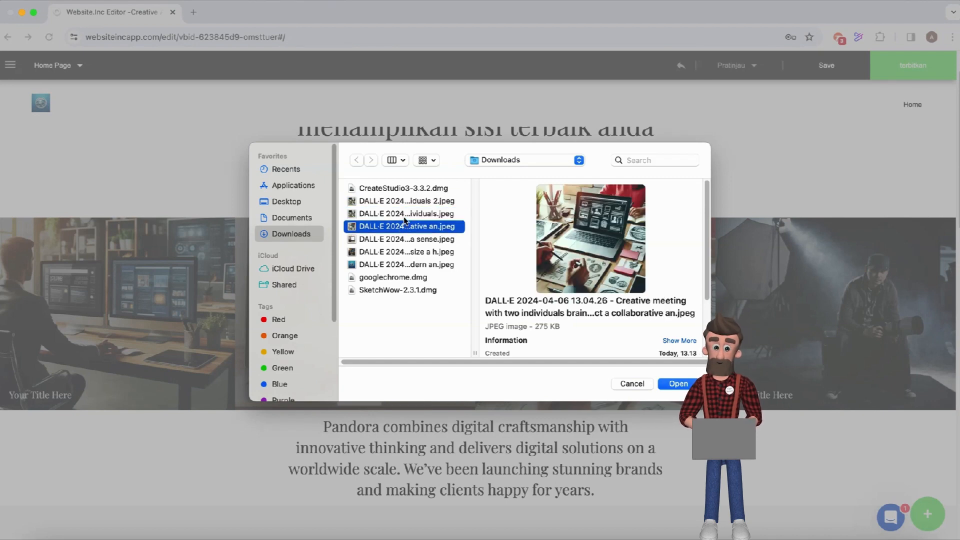
pyautogui.click(405, 215)
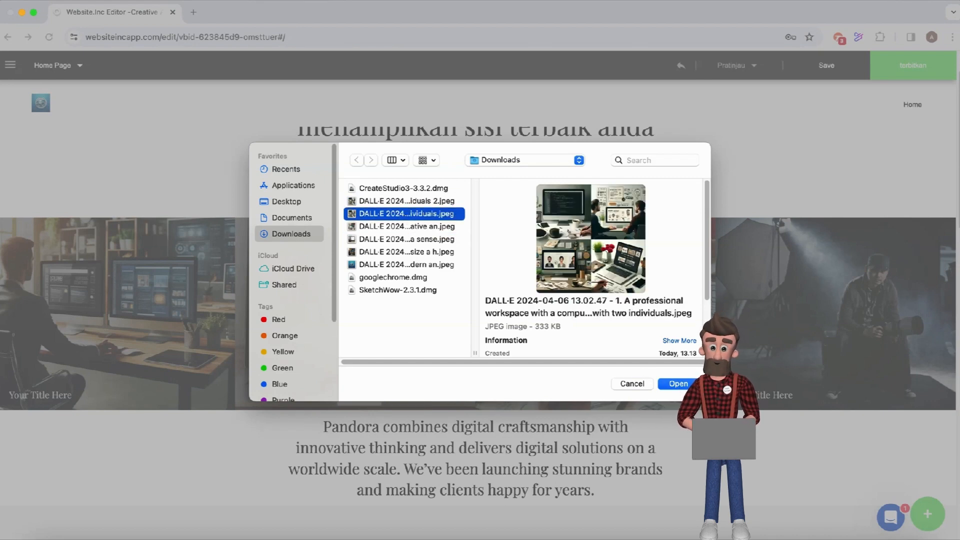
pyautogui.click(443, 202)
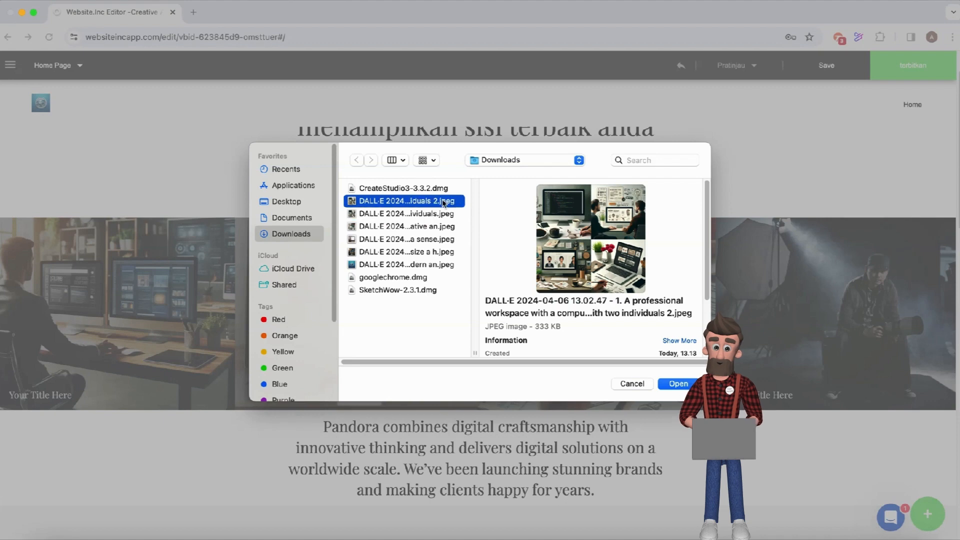
pyautogui.click(443, 215)
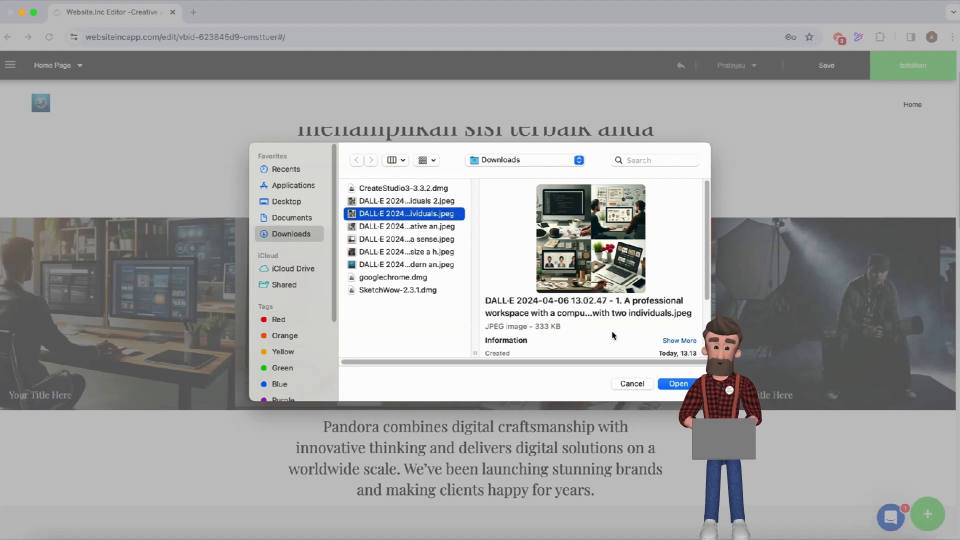
pyautogui.click(678, 384)
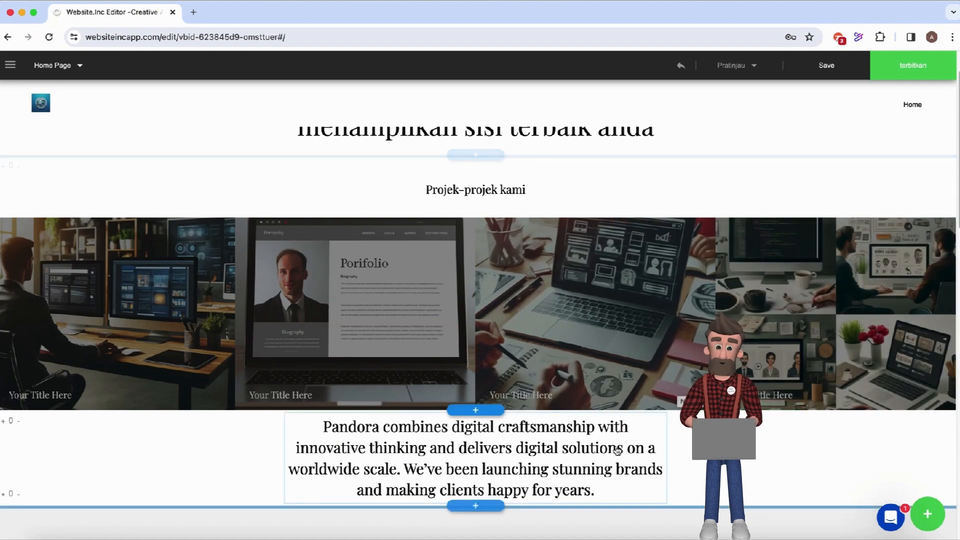
# Put the Pandora paragraph below the gallery into edit mode, then switch to Safari.
pyautogui.scroll(-3, 617, 450)
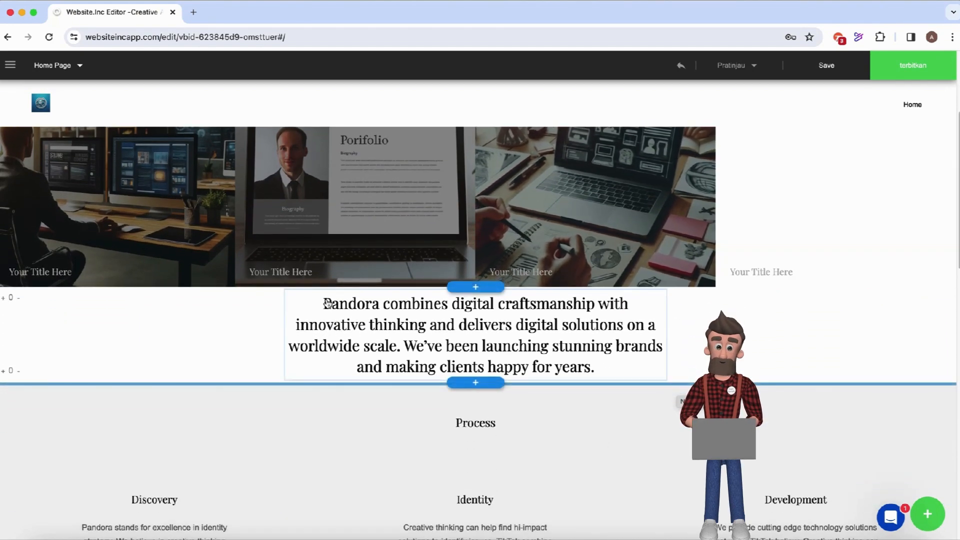
pyautogui.click(368, 304)
pyautogui.click(368, 304)
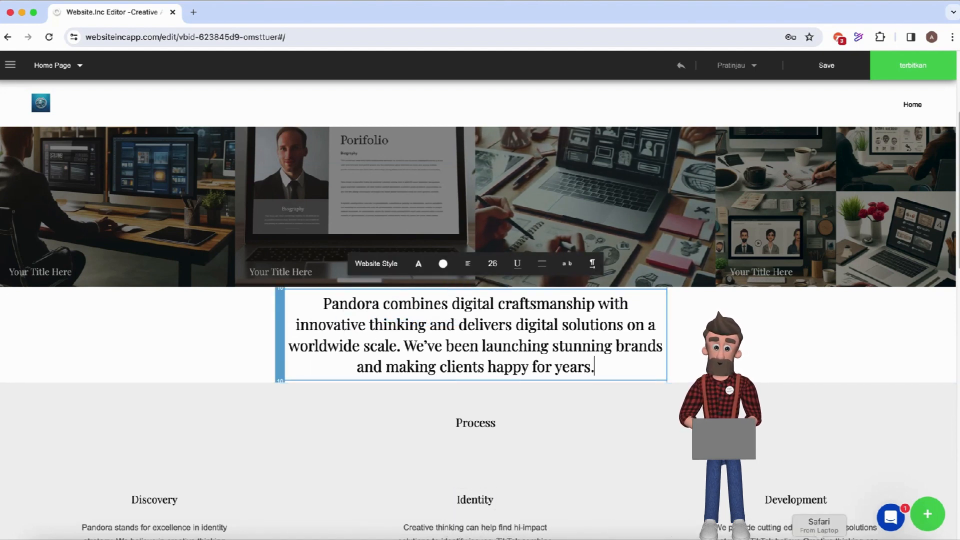
pyautogui.click(818, 538)
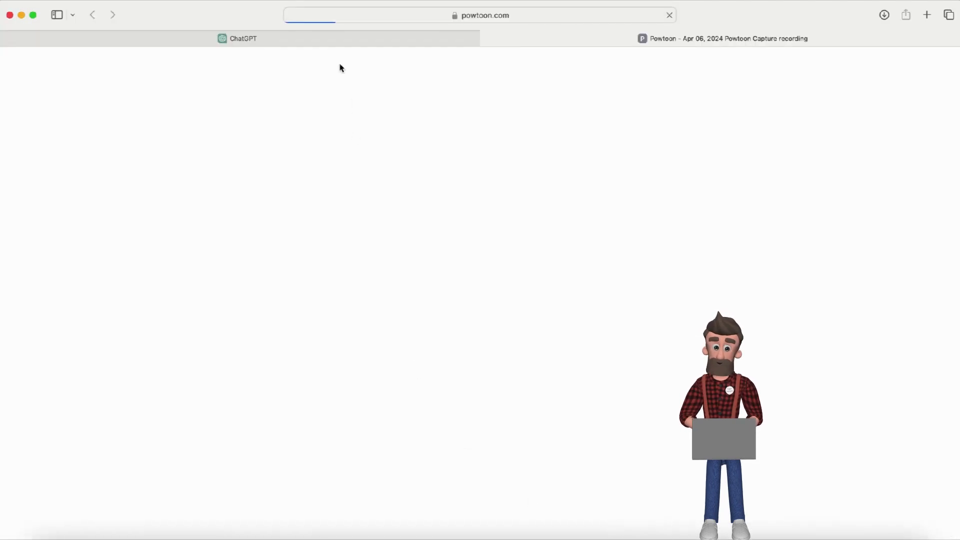
# Select the Indonesian WebSphere Creations paragraph in the ChatGPT conversation, then return to the editor.
pyautogui.click(302, 42)
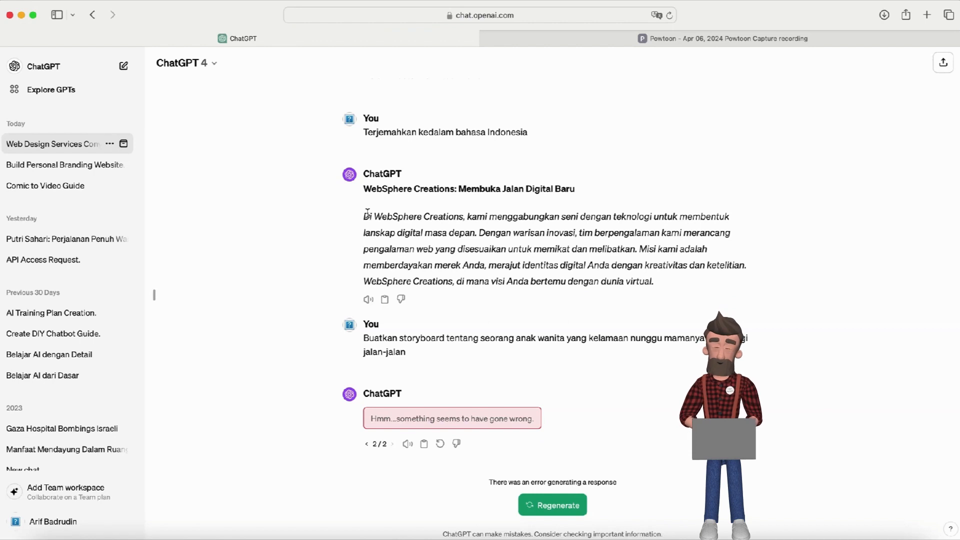
pyautogui.moveTo(367, 213); pyautogui.dragTo(662, 274)
pyautogui.press('super+c')
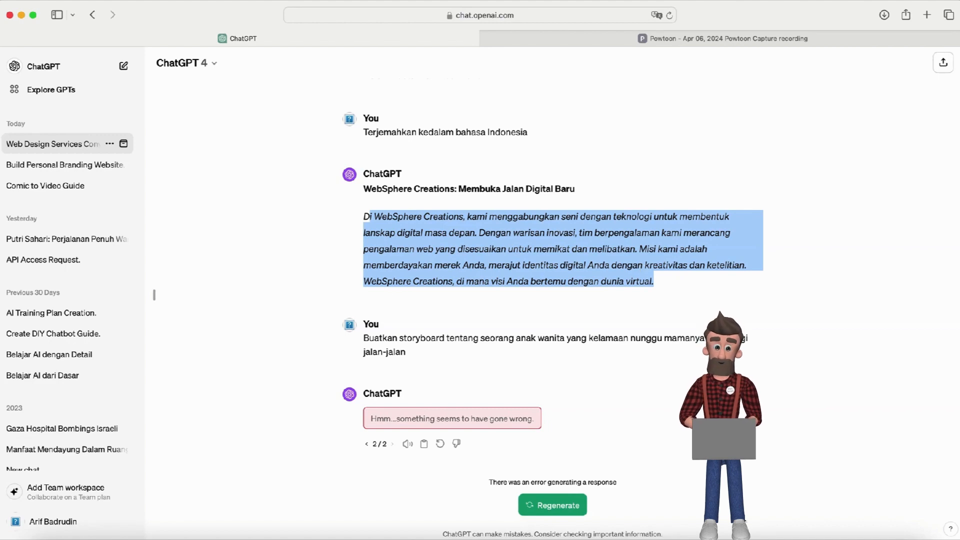
pyautogui.click(734, 539)
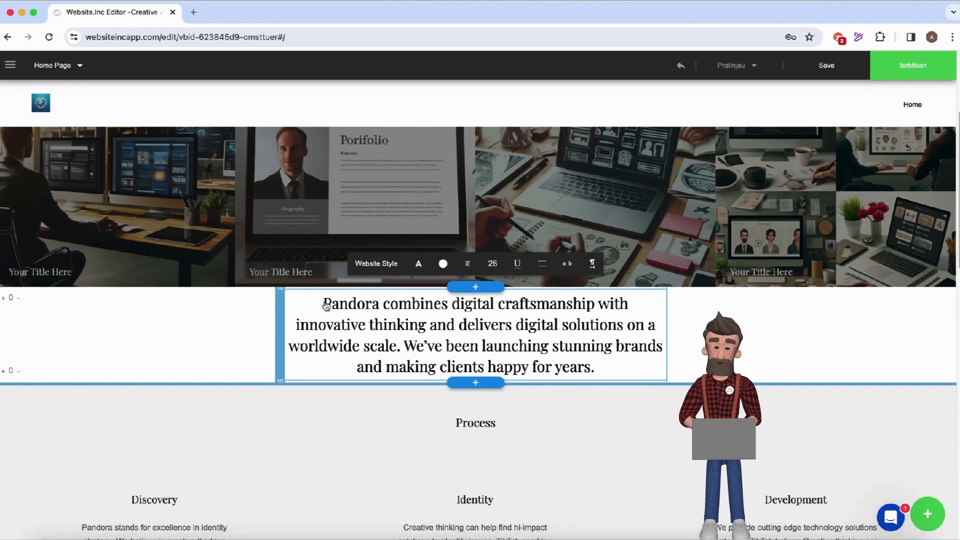
# Paste the Indonesian text over the Pandora paragraph and add the missing leading 'D'.
pyautogui.keyDown('shift'); pyautogui.click(597, 368); pyautogui.keyUp('shift')
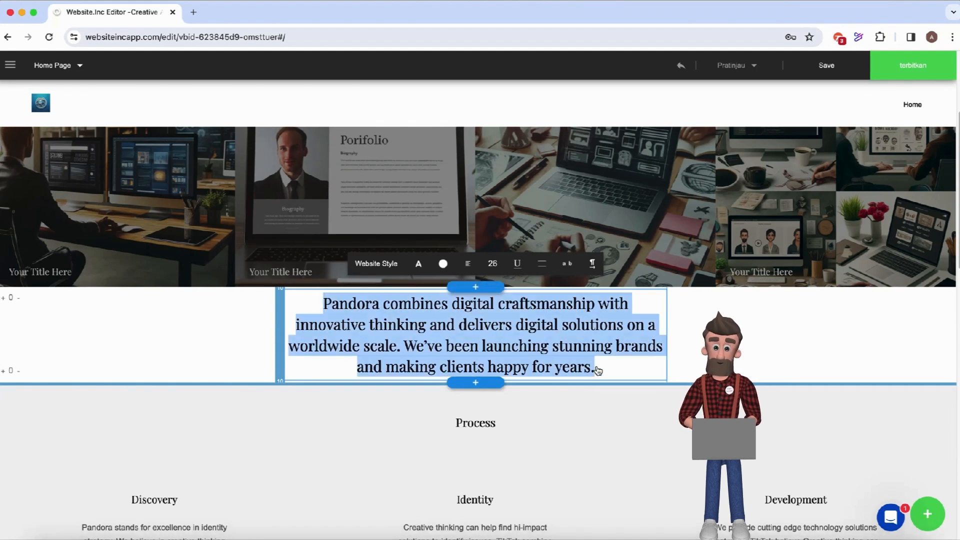
pyautogui.press('super+v')
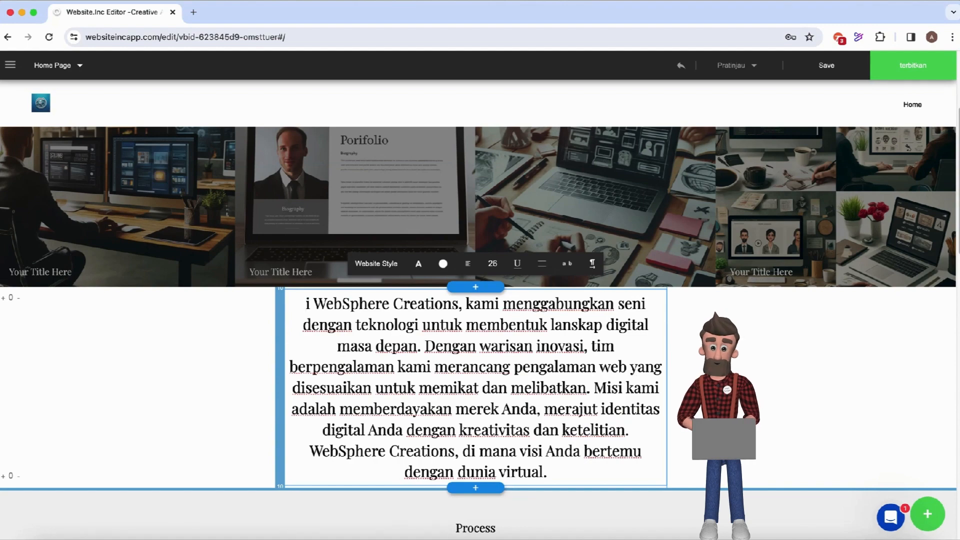
pyautogui.write('D')
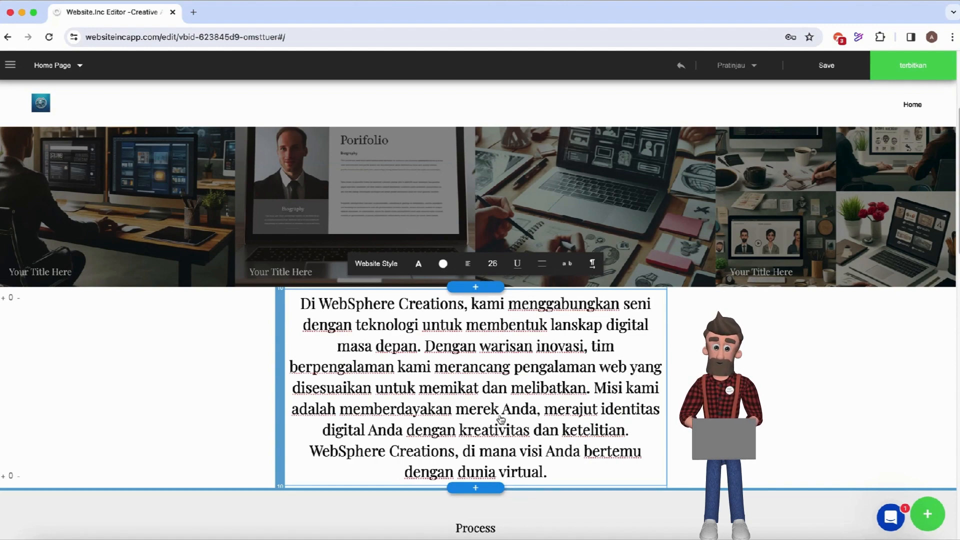
pyautogui.scroll(-3, 501, 419)
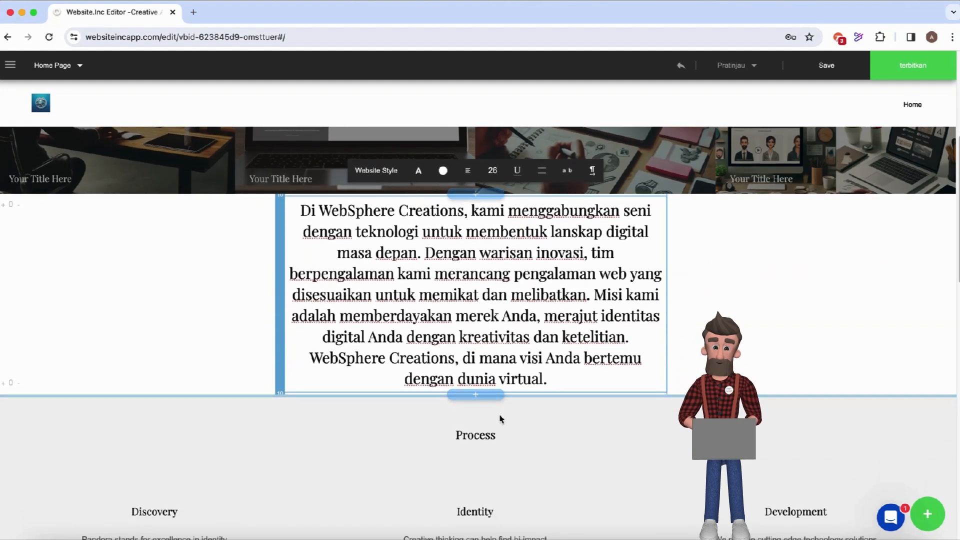
pyautogui.scroll(-5, 500, 419)
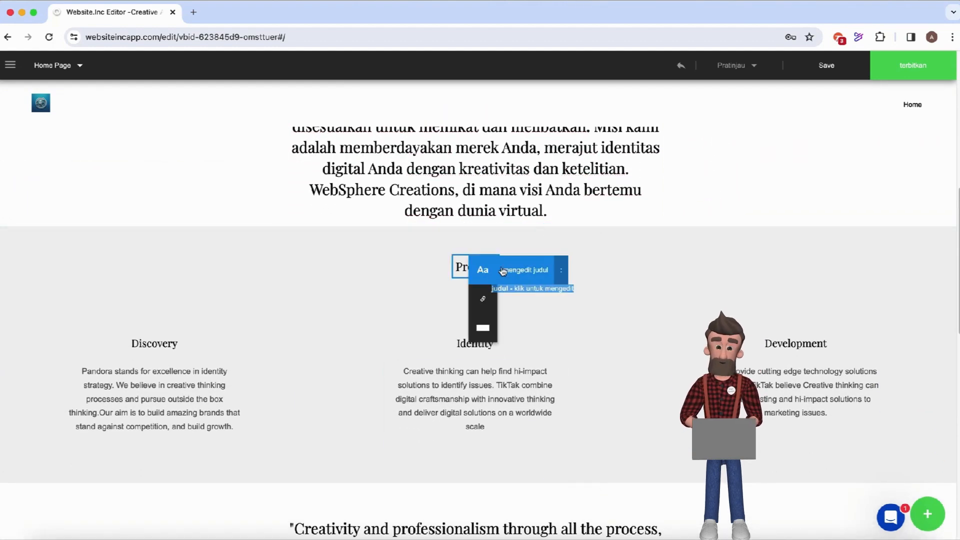
# Rename the Process heading to 'Nilai-nilai Perusahaan Kami'.
pyautogui.click(520, 274)
pyautogui.press('BackSpace')
pyautogui.press('BackSpace')
pyautogui.press('BackSpace')
pyautogui.press('BackSpace')
pyautogui.press('BackSpace')
pyautogui.press('BackSpace')
pyautogui.press('BackSpace')
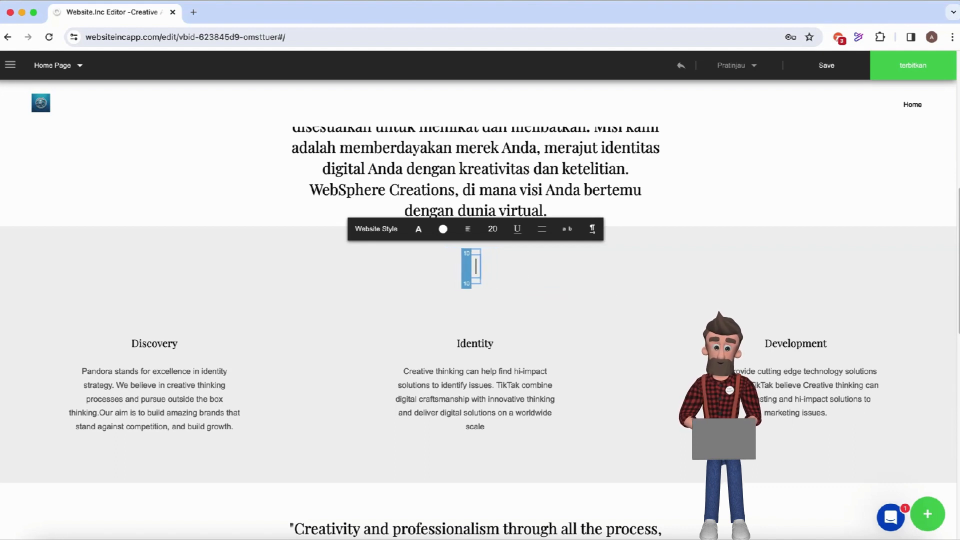
pyautogui.write('Nilai-')
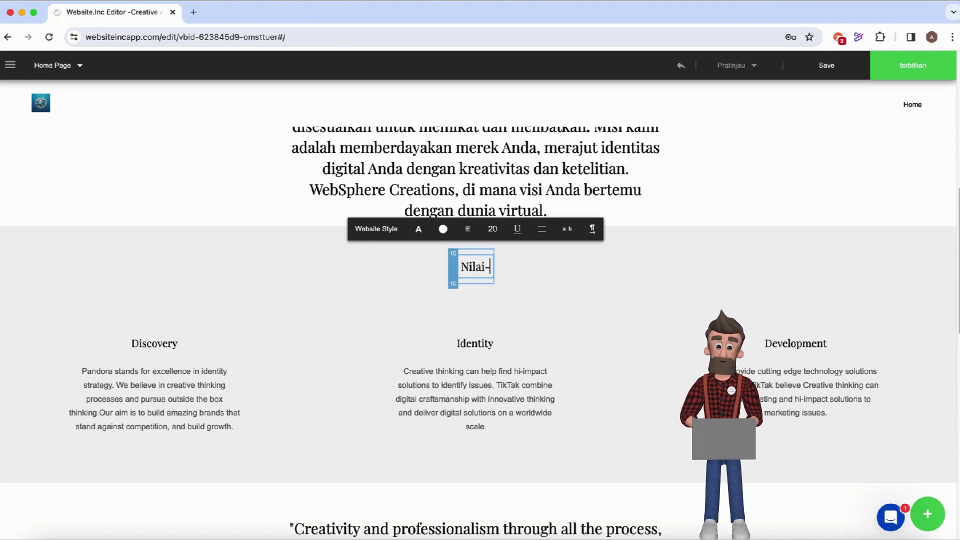
pyautogui.write('nilai')
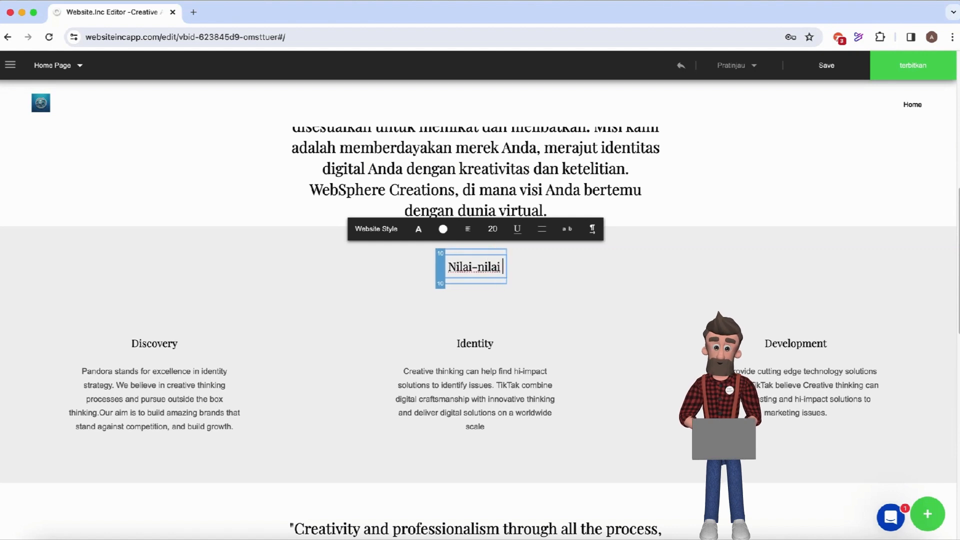
pyautogui.write(' Pe')
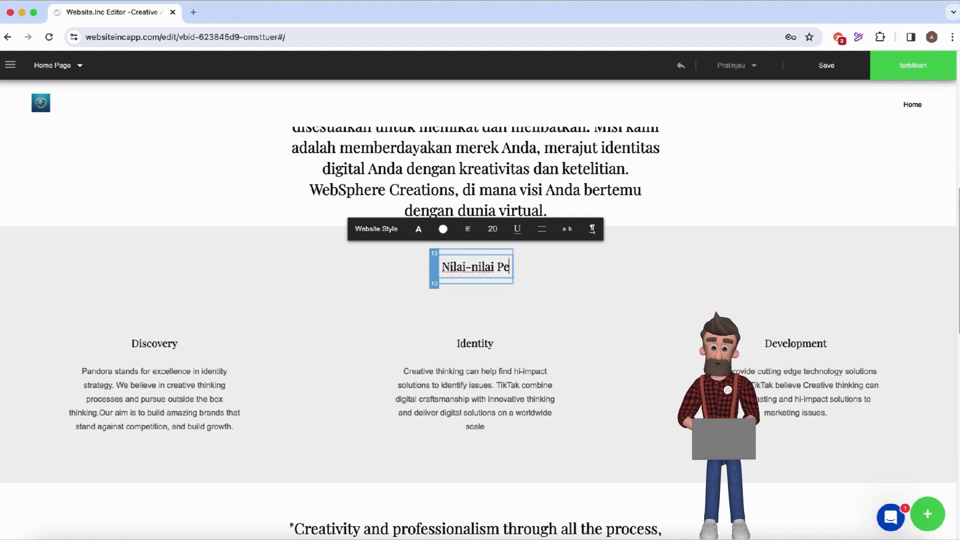
pyautogui.write('rusahaan Kami')
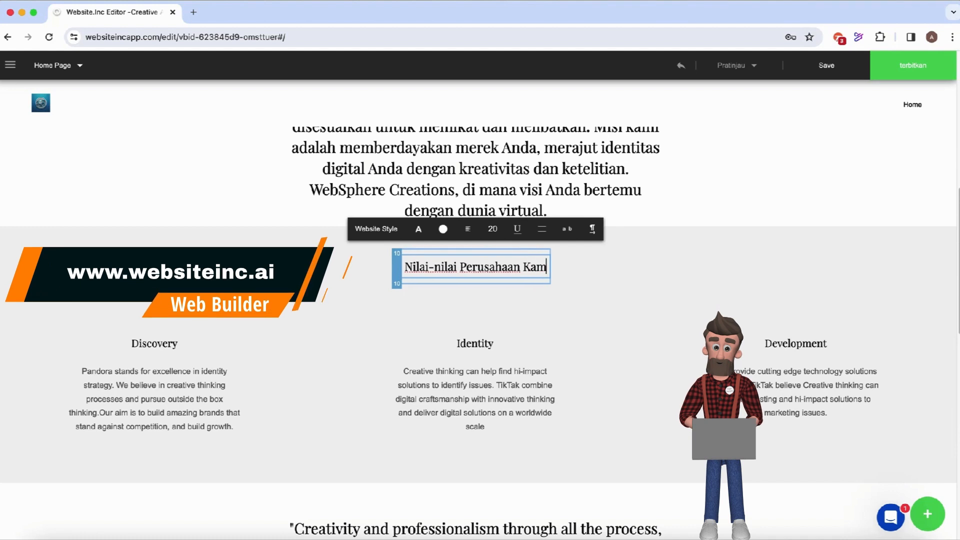
pyautogui.click(143, 346)
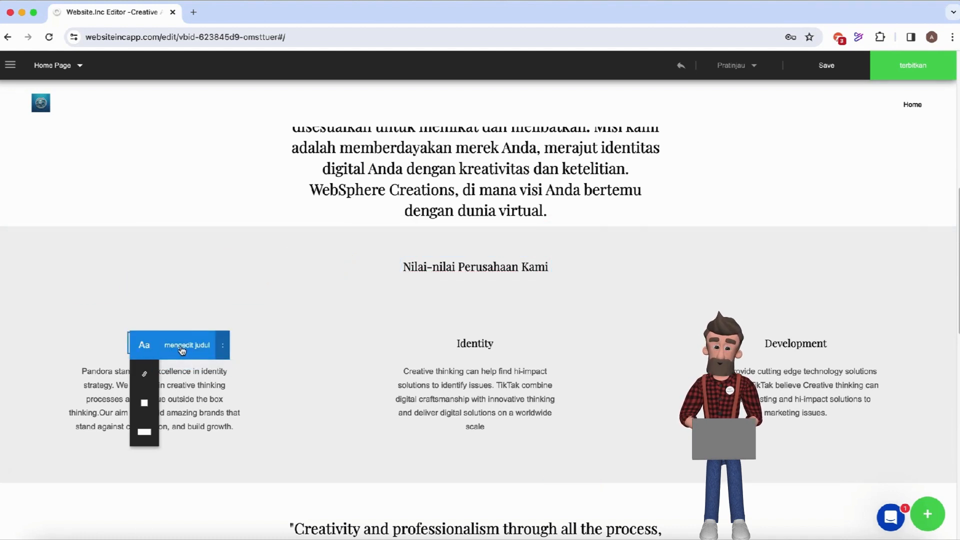
# Replace the Discovery column heading with 'Konten adalah Raja'.
pyautogui.click(182, 350)
pyautogui.press('BackSpace')
pyautogui.press('BackSpace')
pyautogui.press('BackSpace')
pyautogui.press('BackSpace')
pyautogui.press('BackSpace')
pyautogui.press('BackSpace')
pyautogui.press('BackSpace')
pyautogui.press('BackSpace')
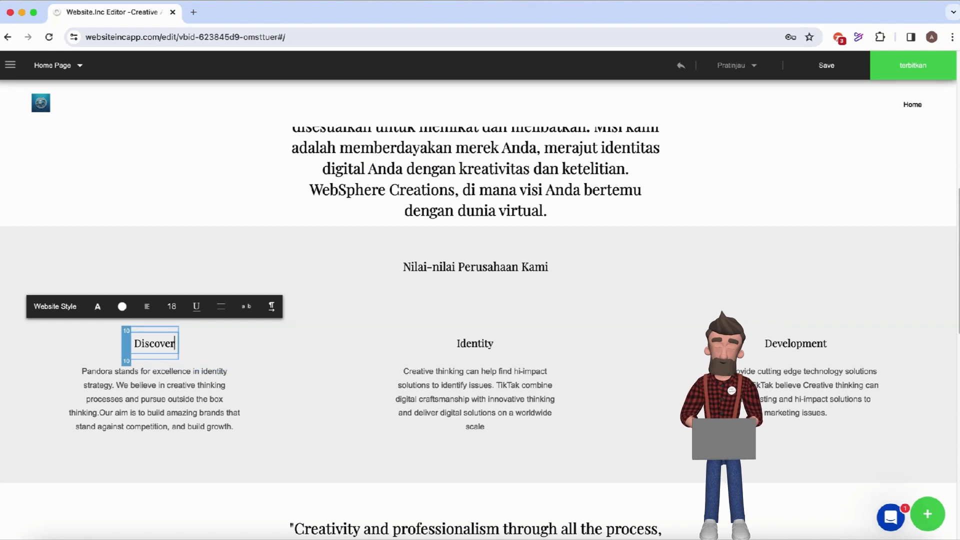
pyautogui.press('BackSpace')
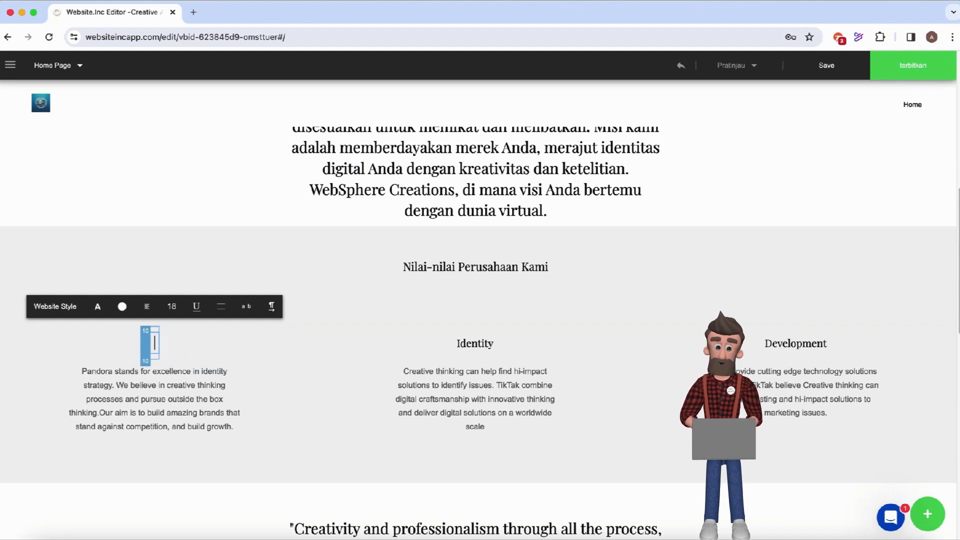
pyautogui.write('Konten')
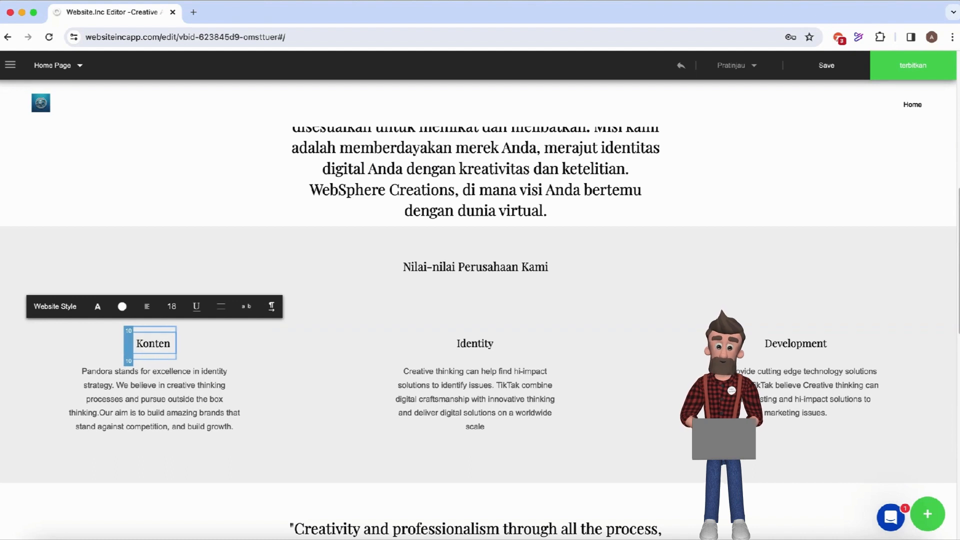
pyautogui.write(' adalah Ra')
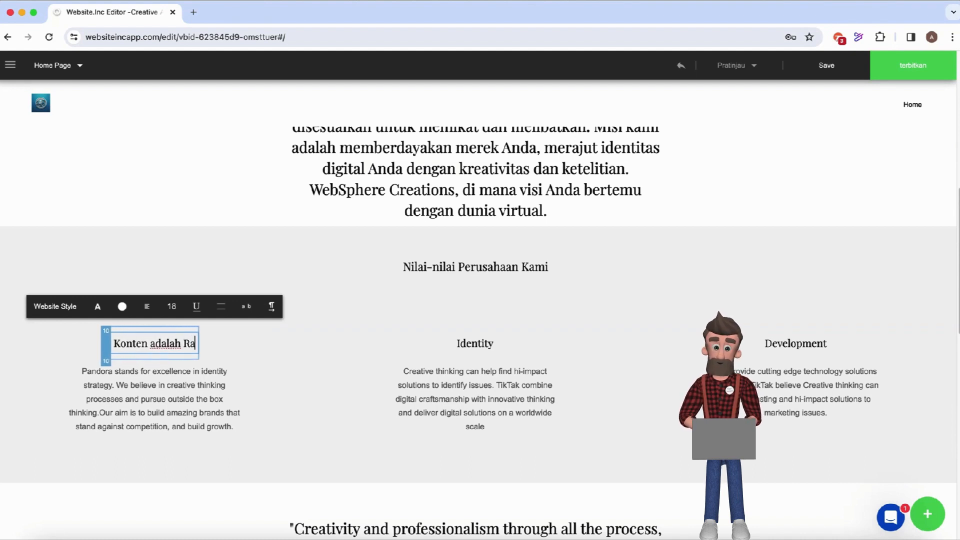
pyautogui.write('ja')
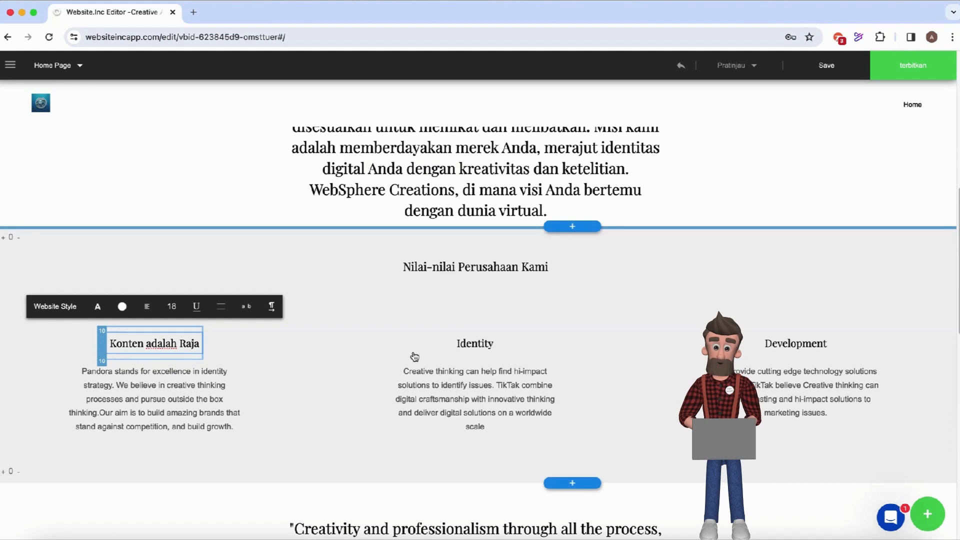
pyautogui.click(460, 351)
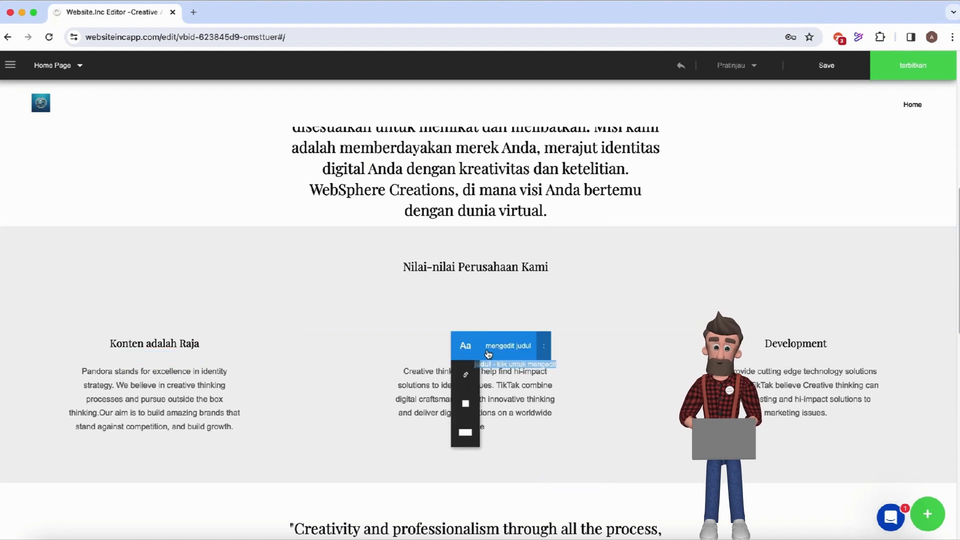
# Replace the Identity column heading with 'Pelanggan adalah Brand Utama'.
pyautogui.click(495, 354)
pyautogui.press('BackSpace')
pyautogui.press('BackSpace')
pyautogui.press('BackSpace')
pyautogui.press('BackSpace')
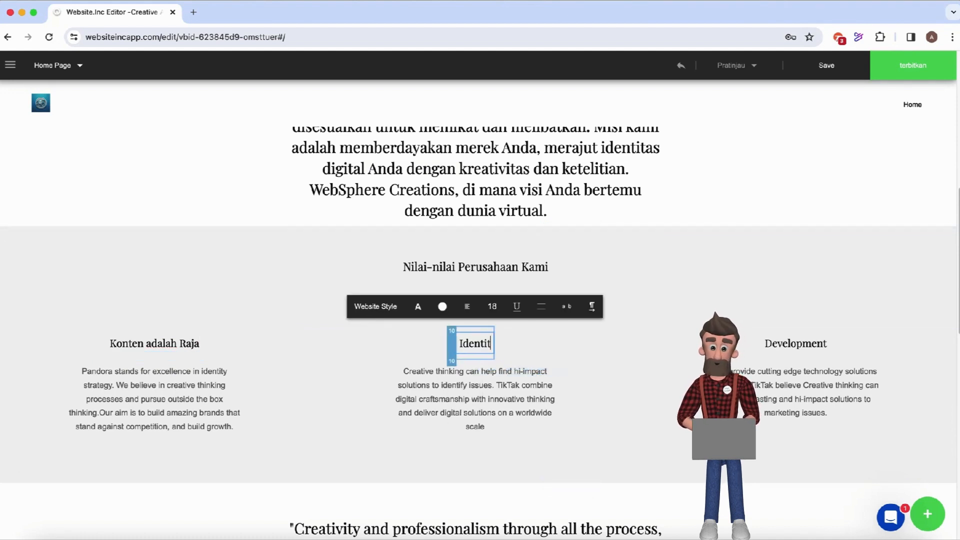
pyautogui.press('BackSpace')
pyautogui.press('BackSpace')
pyautogui.press('BackSpace')
pyautogui.write('Anda')
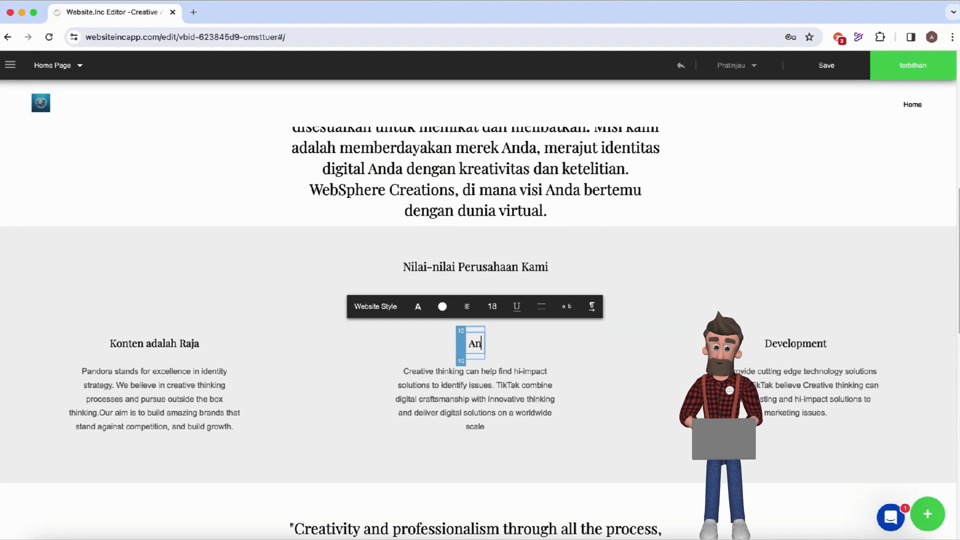
pyautogui.press('BackSpace')
pyautogui.press('BackSpace')
pyautogui.press('BackSpace')
pyautogui.press('BackSpace')
pyautogui.write('P')
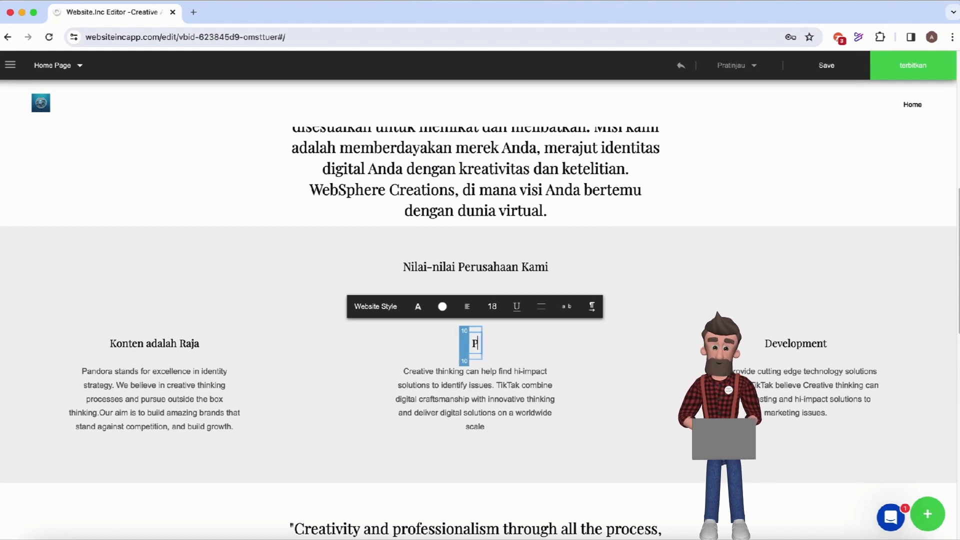
pyautogui.write('elanggan adal')
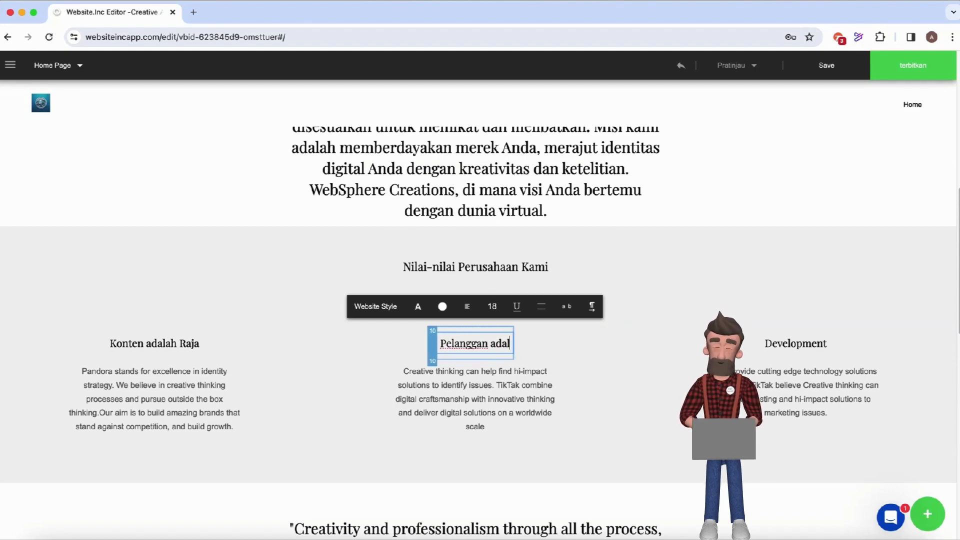
pyautogui.write('ah Brand')
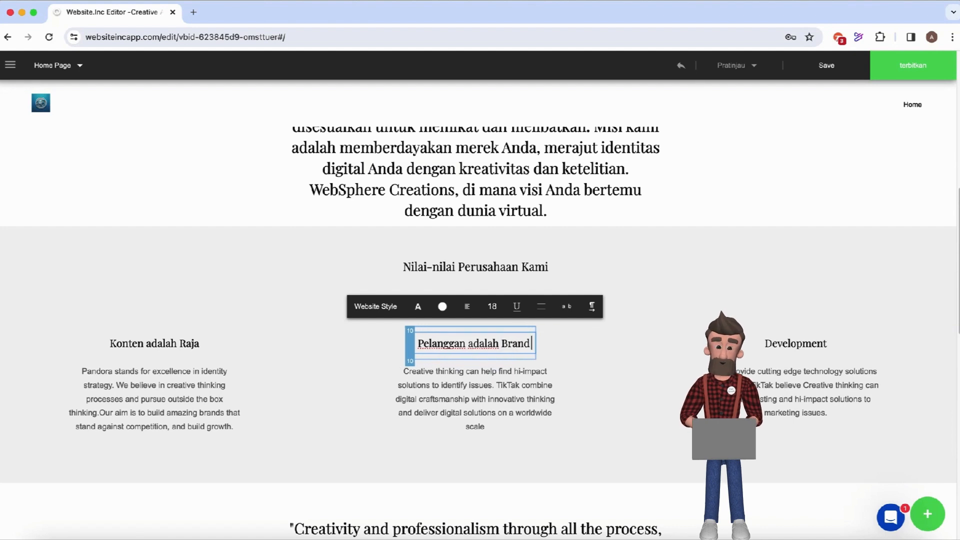
pyautogui.write(' Utama')
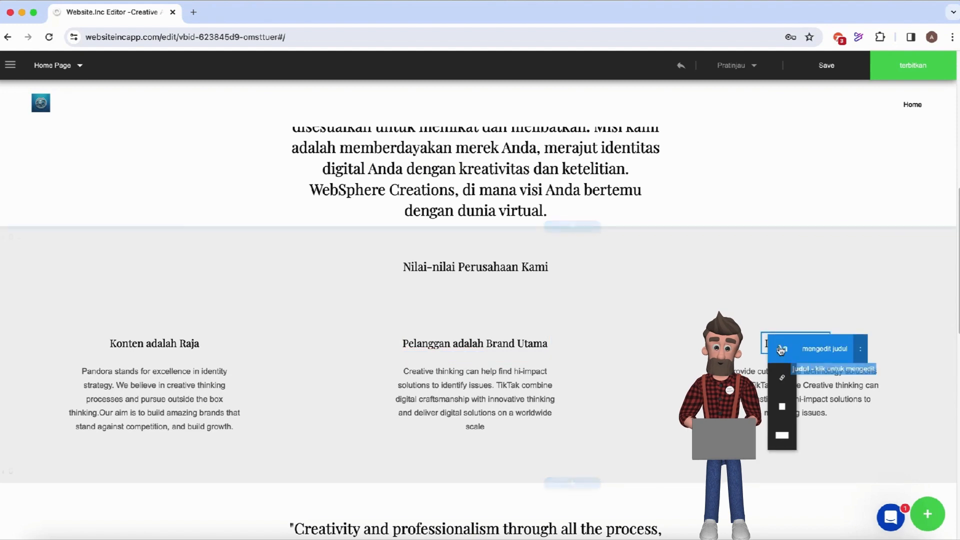
# Replace the Development column heading with 'Menampilkan sisi terbaik pelanggan'.
pyautogui.click(810, 357)
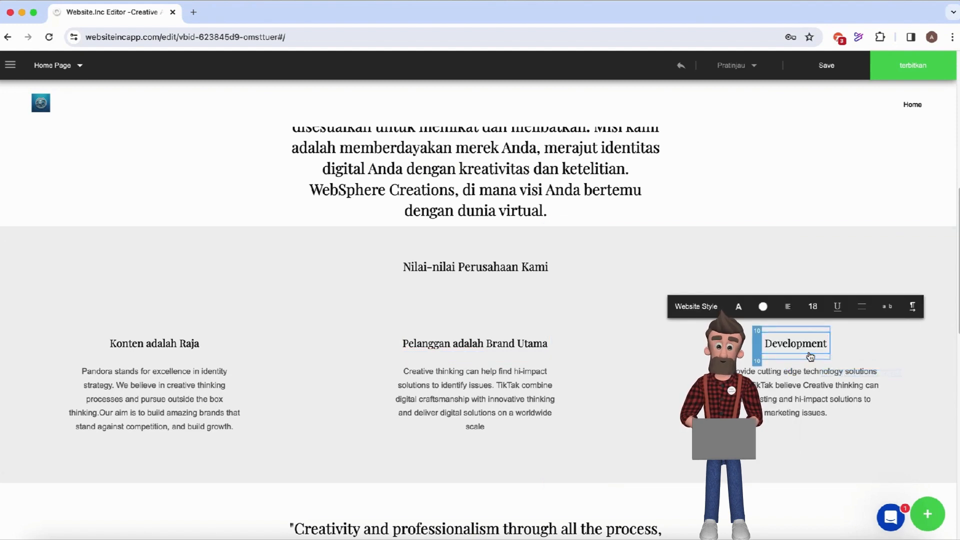
pyautogui.press('BackSpace')
pyautogui.press('BackSpace')
pyautogui.press('BackSpace')
pyautogui.press('BackSpace')
pyautogui.press('BackSpace')
pyautogui.press('BackSpace')
pyautogui.press('BackSpace')
pyautogui.press('BackSpace')
pyautogui.press('BackSpace')
pyautogui.press('BackSpace')
pyautogui.scroll(-3, 479, 330)
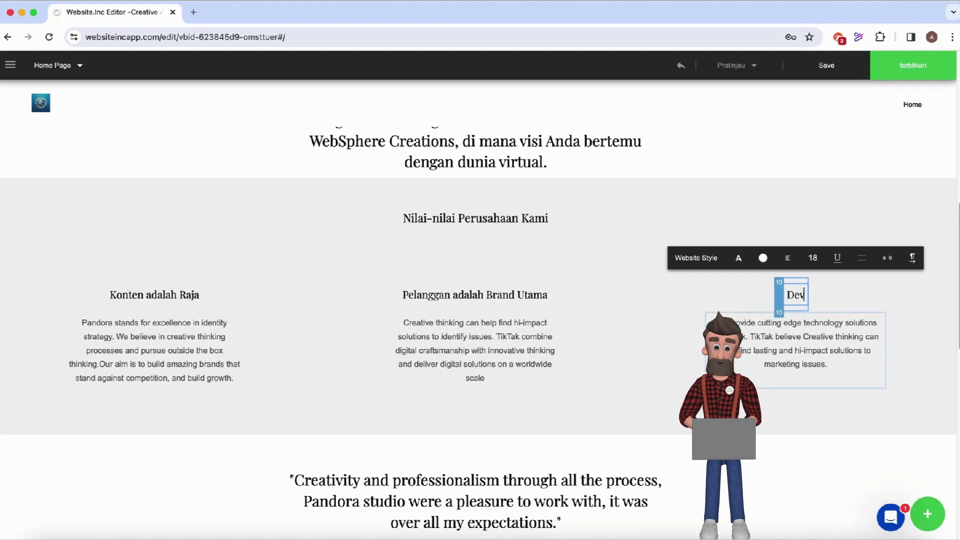
pyautogui.press('BackSpace')
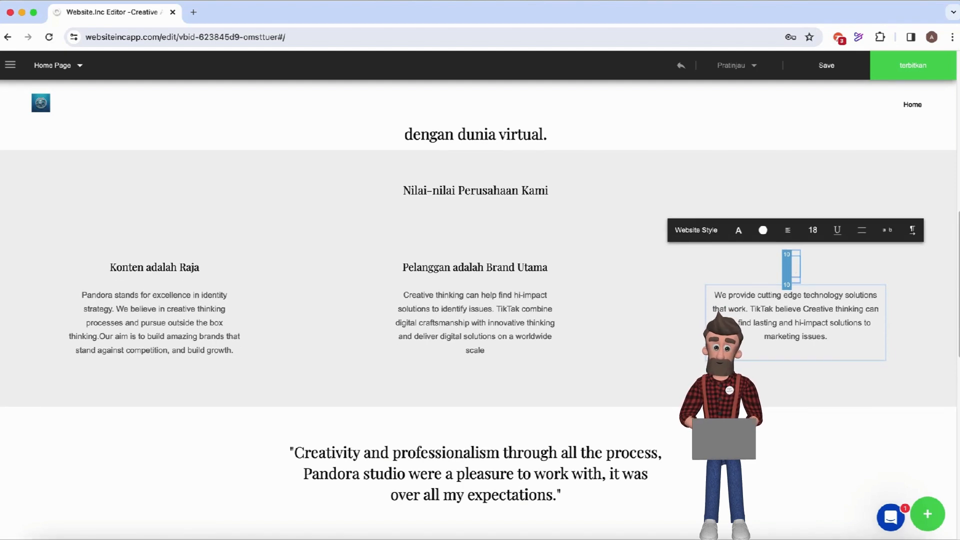
pyautogui.write('Menampilk')
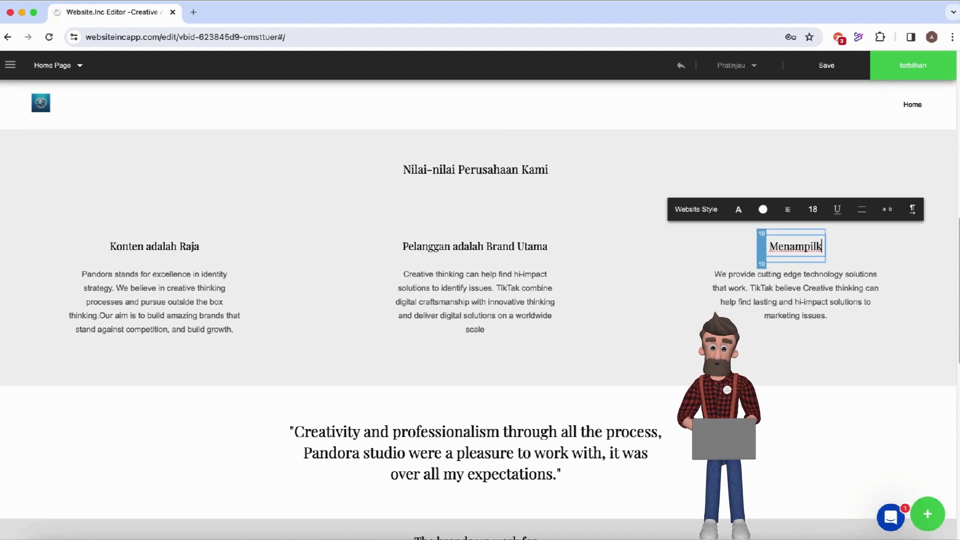
pyautogui.write('an sisi terba')
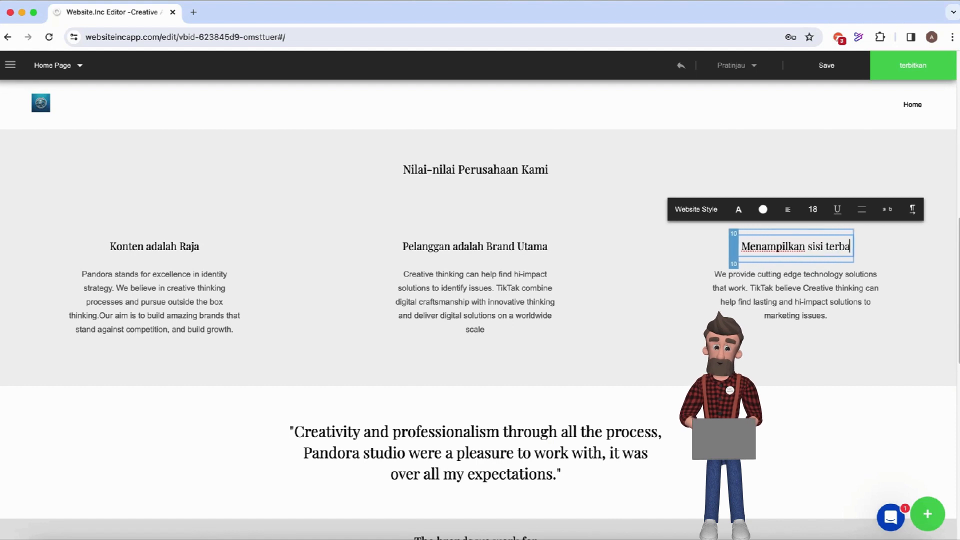
pyautogui.write('ik pelanggan')
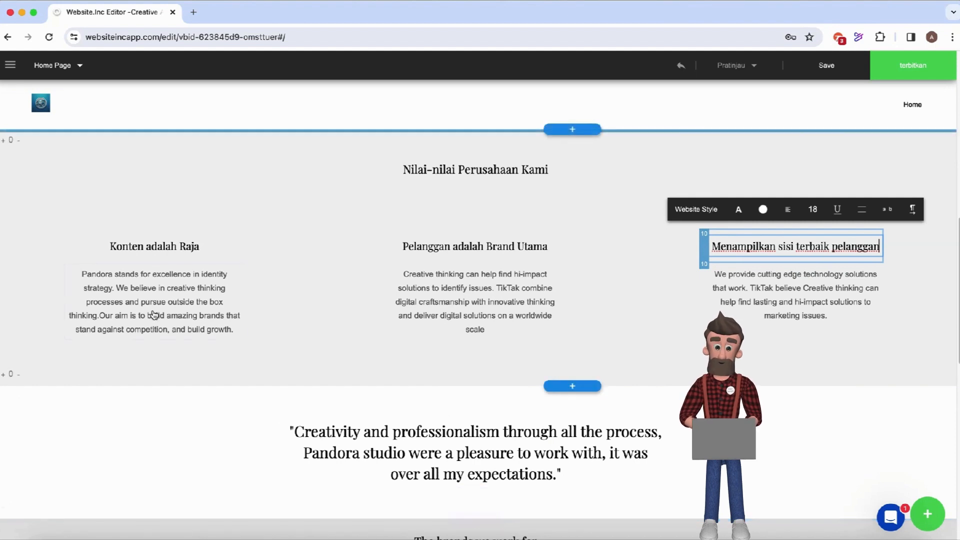
# Replace the left column paragraph with Indonesian text starting 'Dalam setiap website yang kami buat' and ending 'informasi terupdate.'.
pyautogui.click(117, 291)
pyautogui.click(87, 278)
pyautogui.click(150, 307)
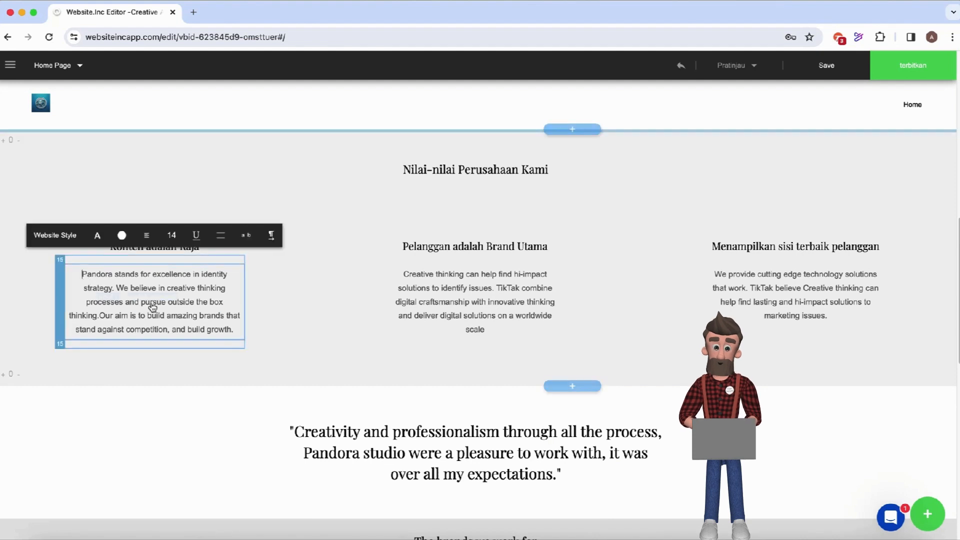
pyautogui.tripleClick(237, 332)
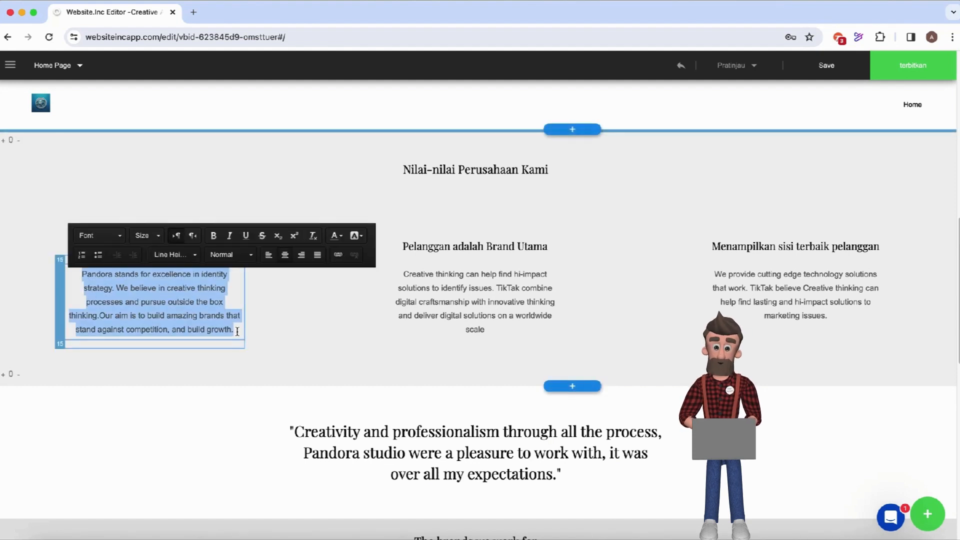
pyautogui.write('Dalam se')
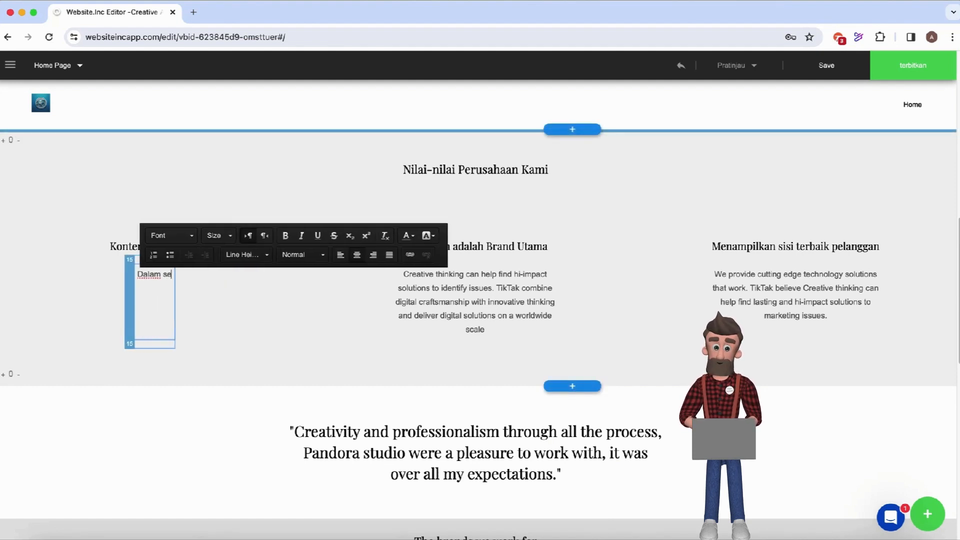
pyautogui.write('tiap website')
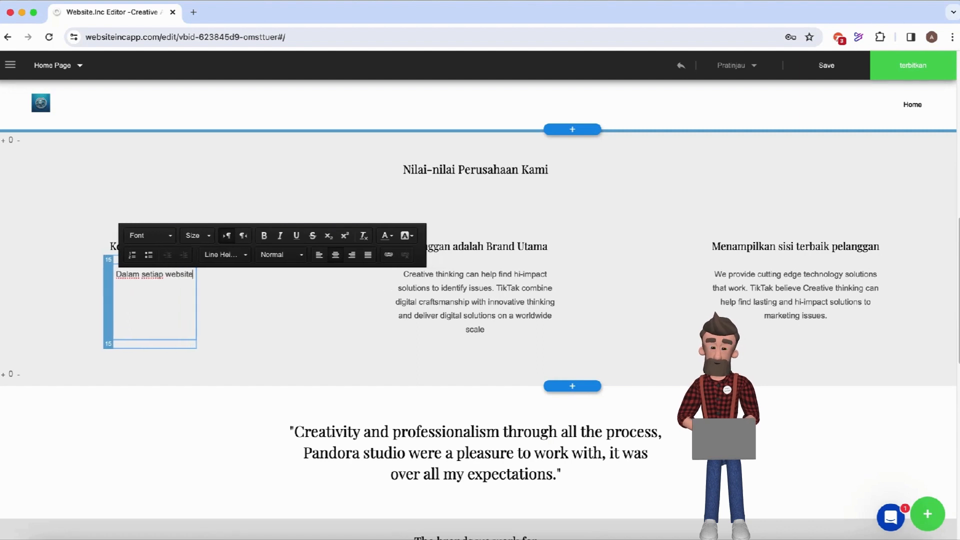
pyautogui.write(' yang ka')
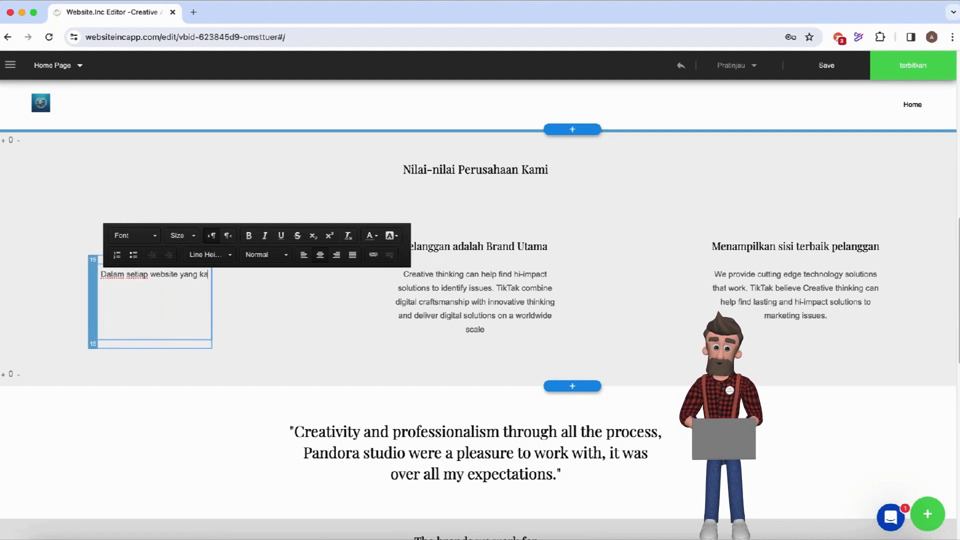
pyautogui.write('mi buat,')
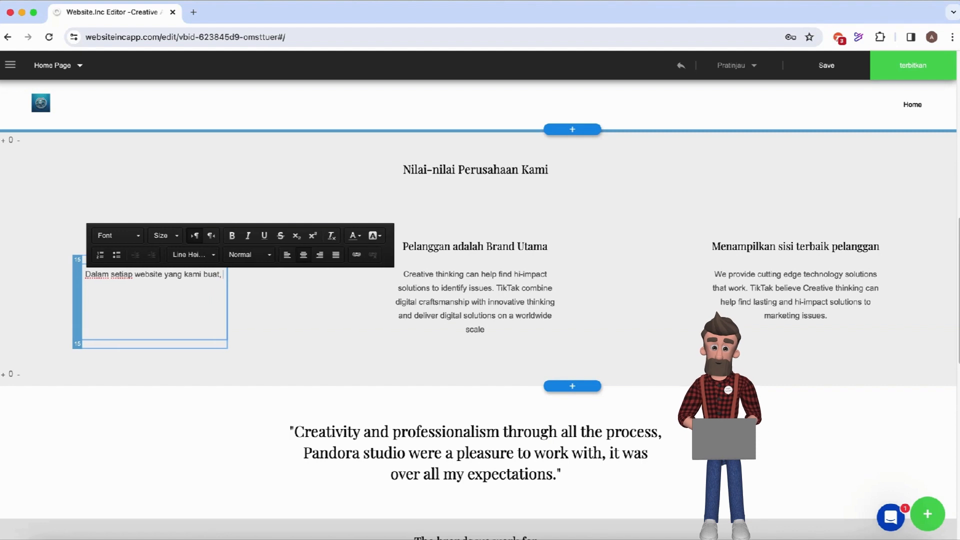
pyautogui.write(' konten akan selalu dimutakhirkan dengan')
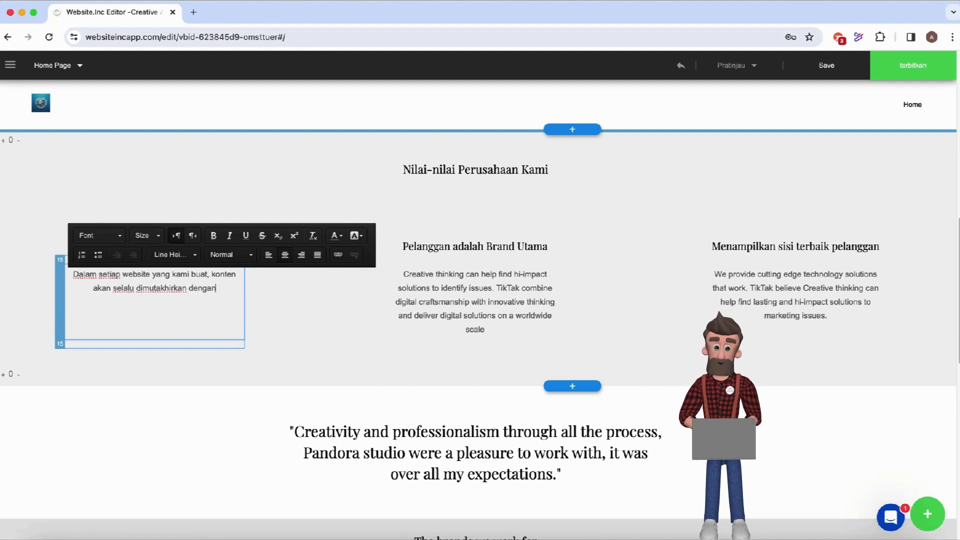
pyautogui.write('kini')
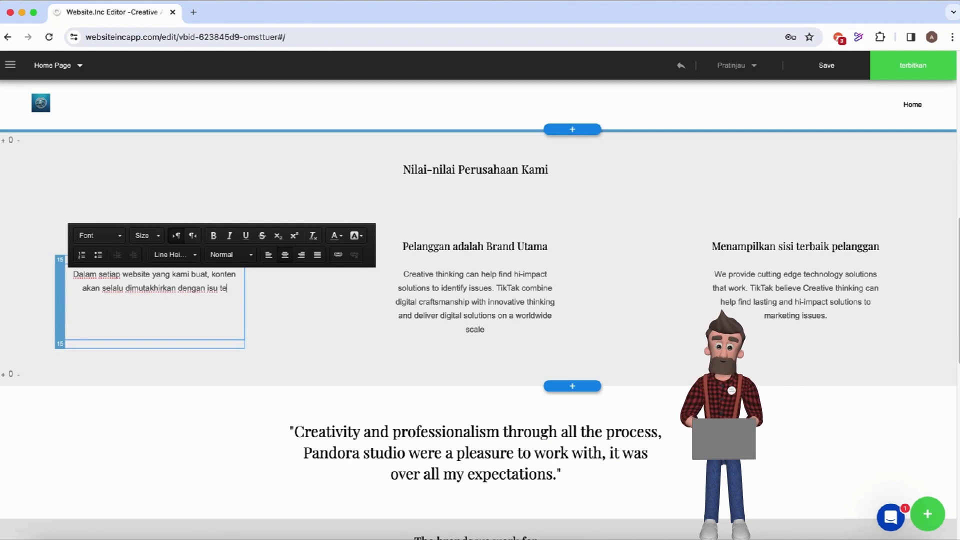
pyautogui.write(', sehi')
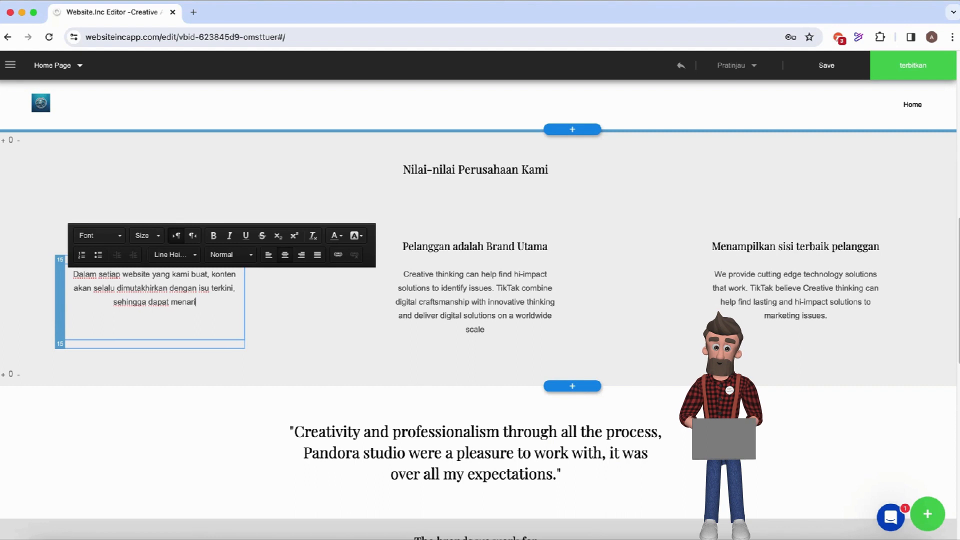
pyautogui.write('ngga dapat menarik perhatian ')
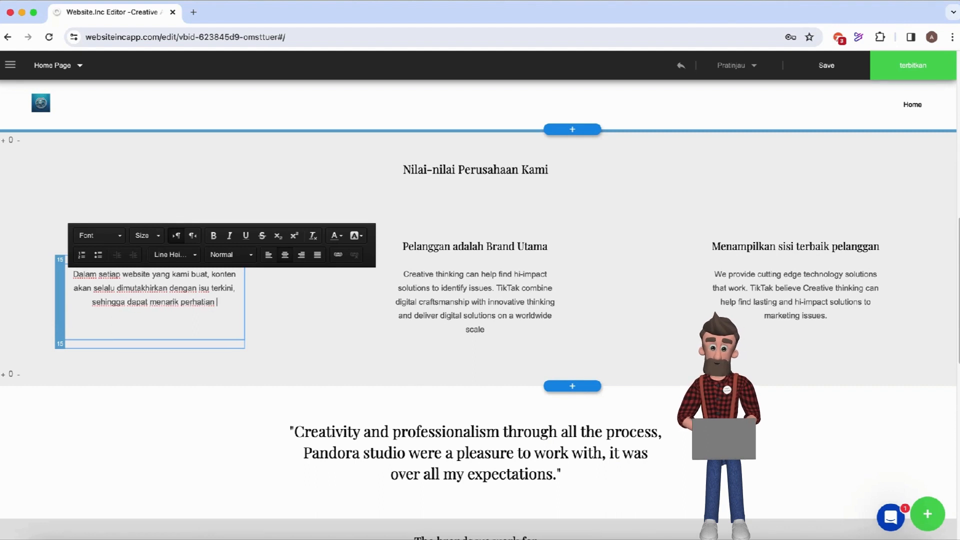
pyautogui.write('pengunjung y')
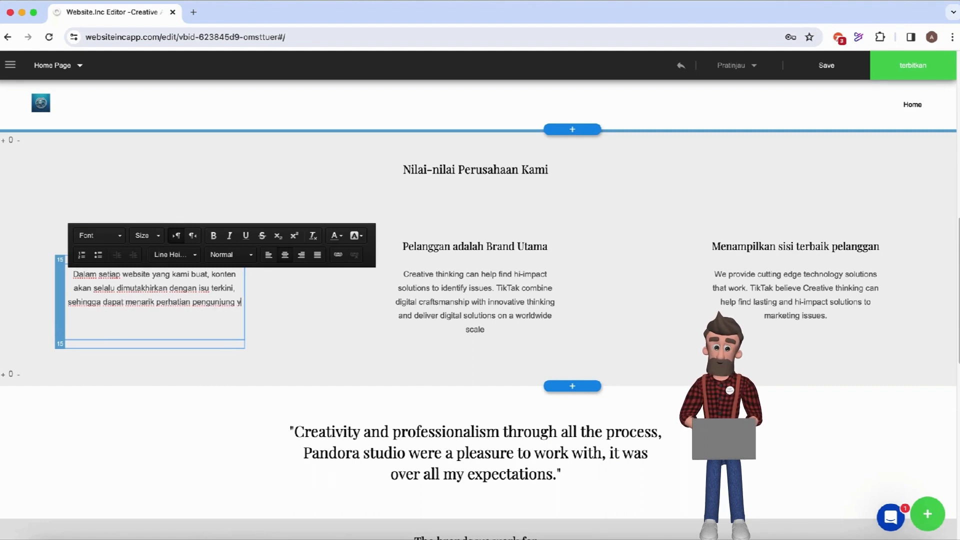
pyautogui.write('ang membutu')
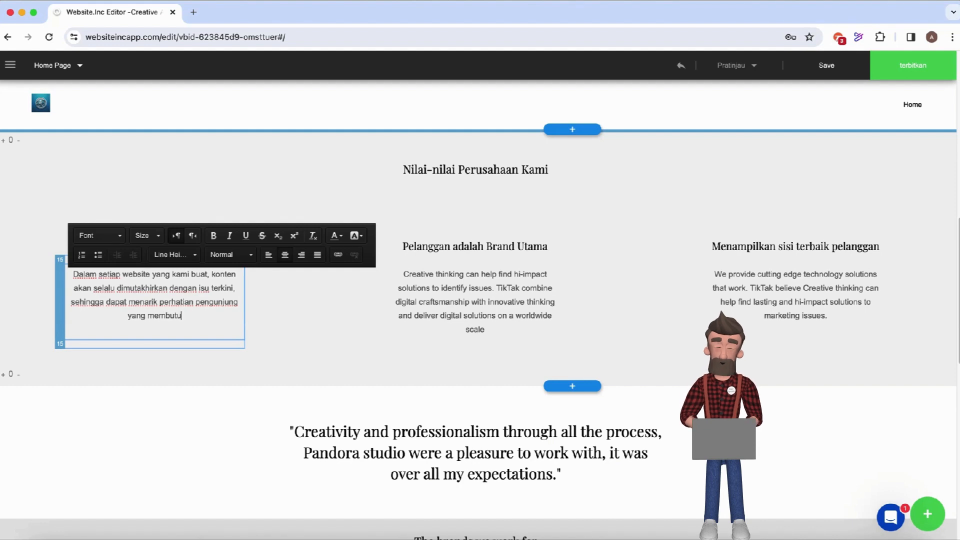
pyautogui.write('hkan infor')
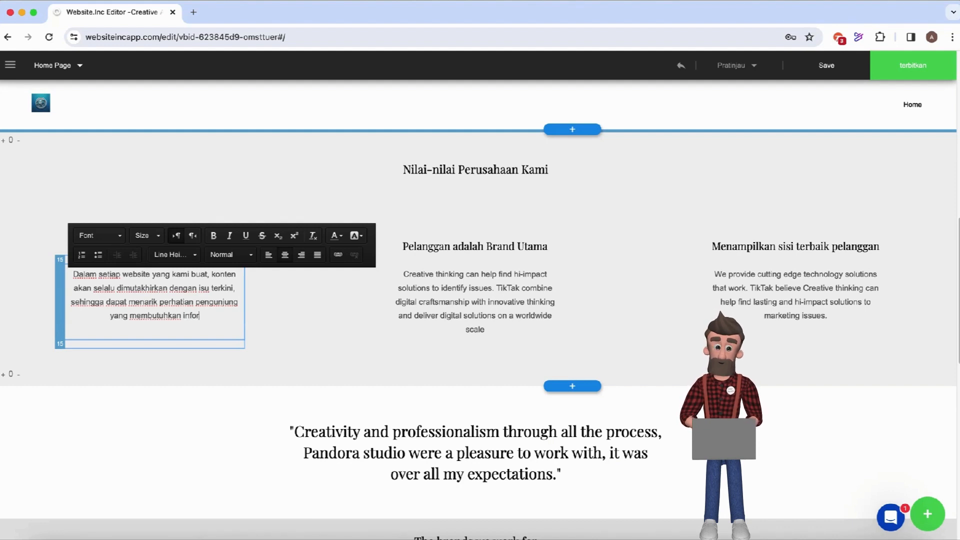
pyautogui.write('masi terup')
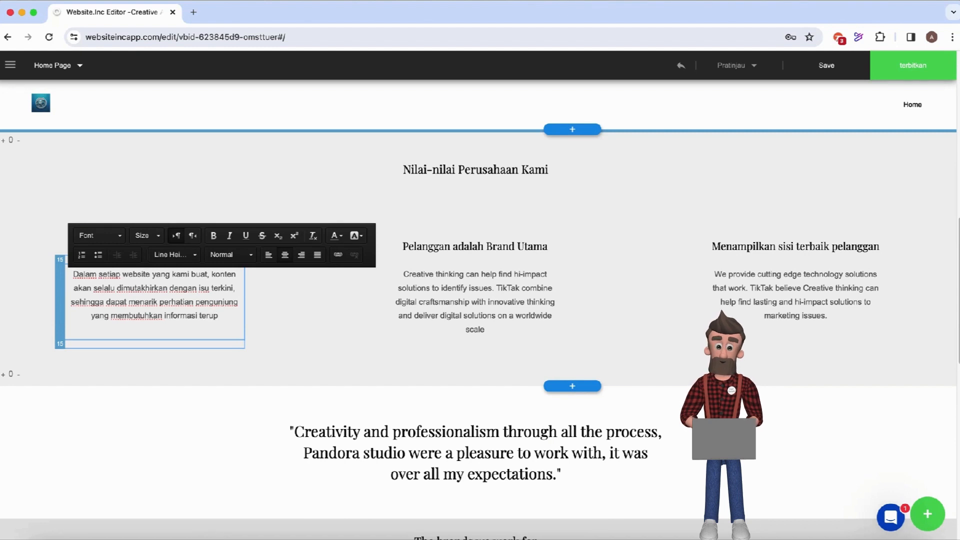
pyautogui.write('date.')
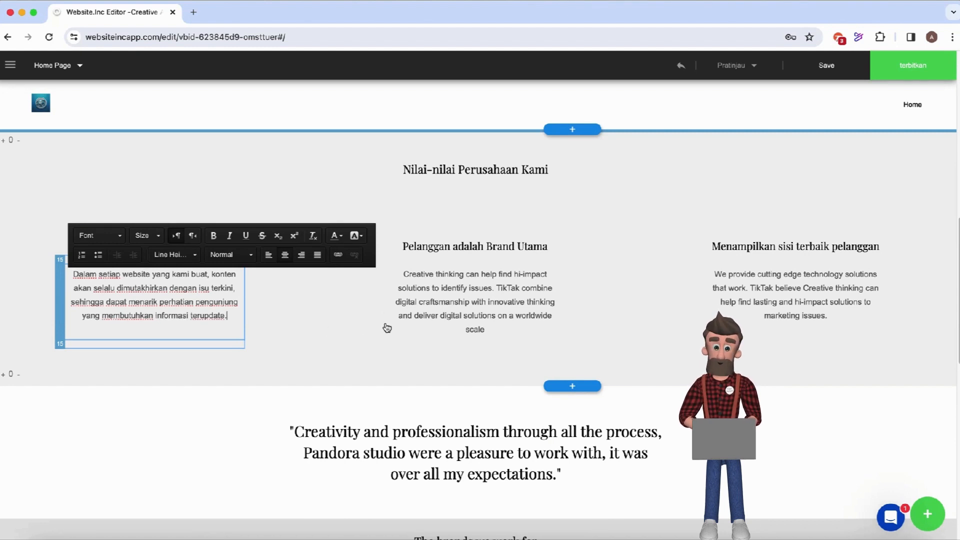
# Rewrite the middle paragraph to say customers' work is always covered and relationships stay 'terpelihara dengan baik.'.
pyautogui.click(408, 276)
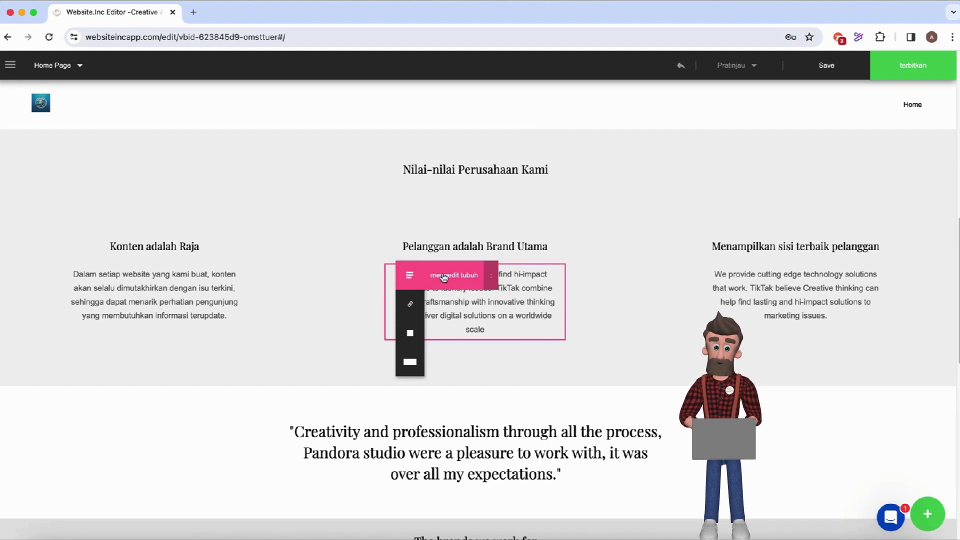
pyautogui.click(443, 278)
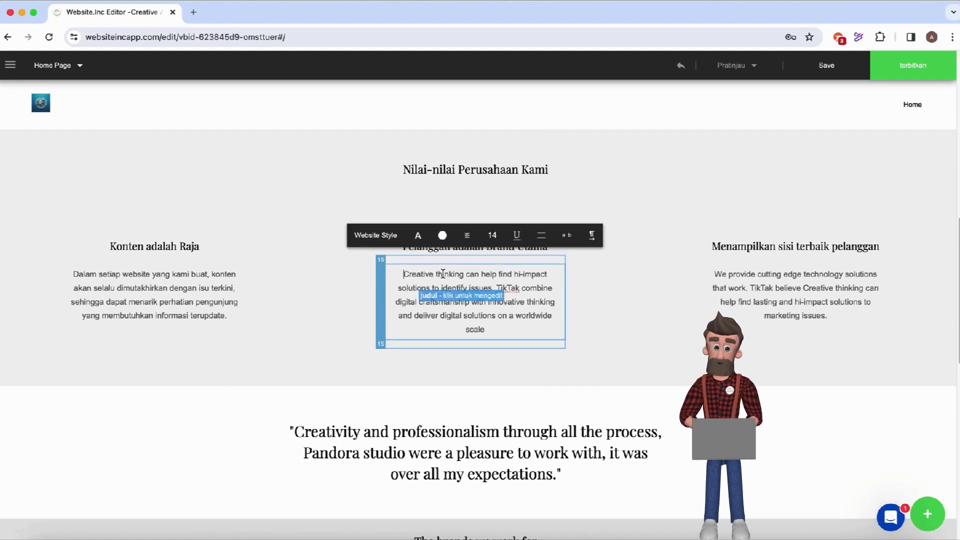
pyautogui.tripleClick(499, 331)
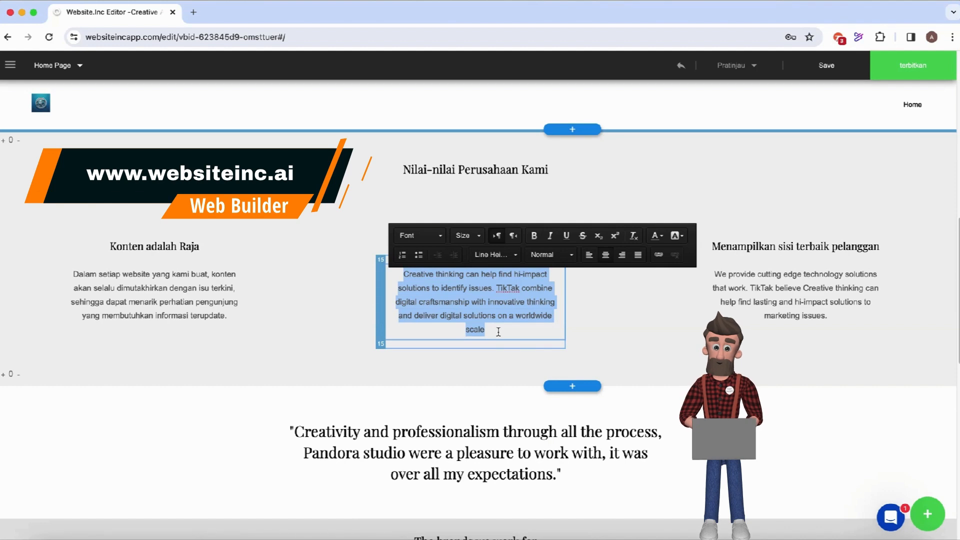
pyautogui.write('Pelang')
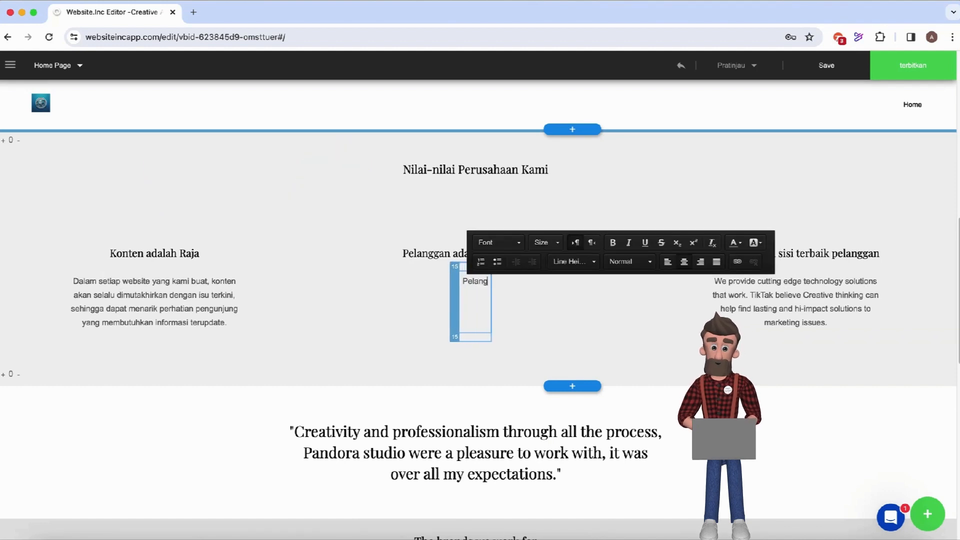
pyautogui.write('gan adalah')
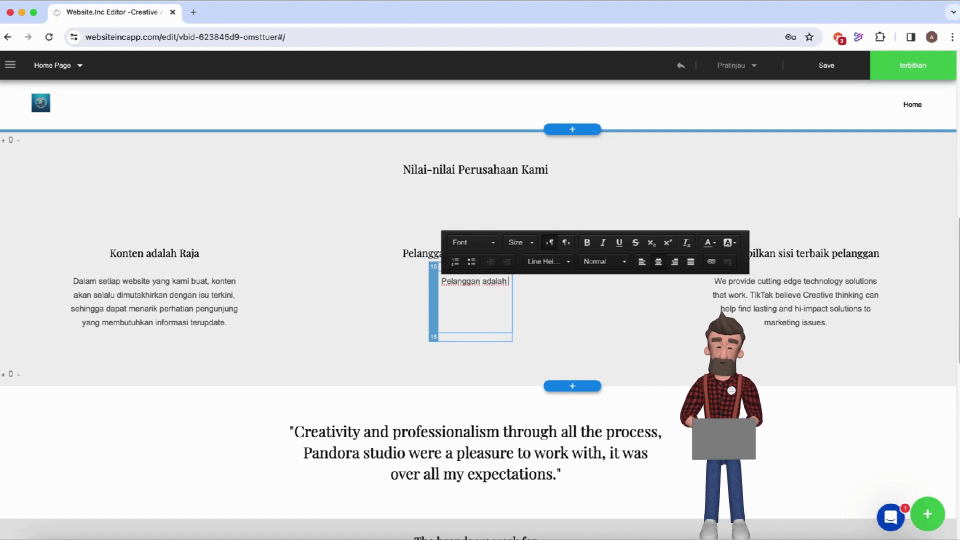
pyautogui.write(' Brand')
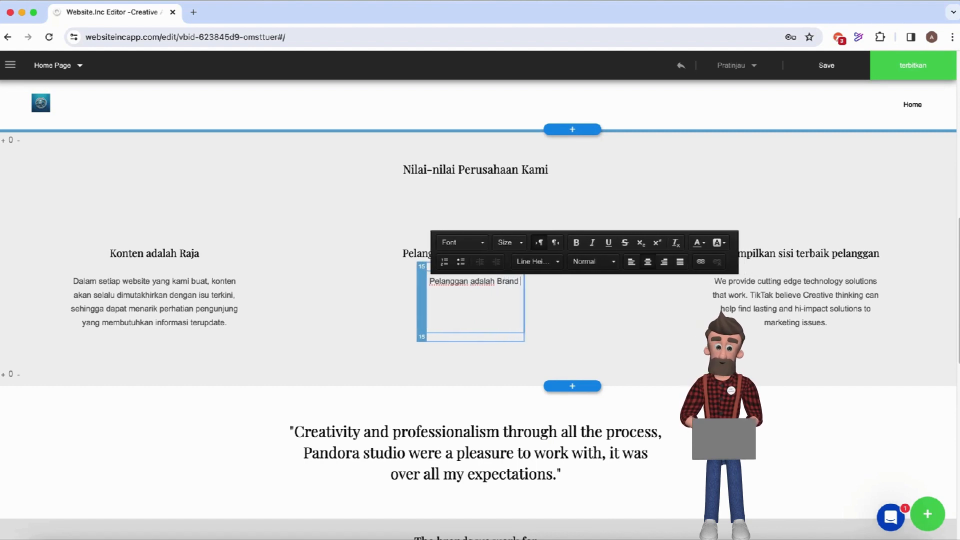
pyautogui.write(' Utama yang')
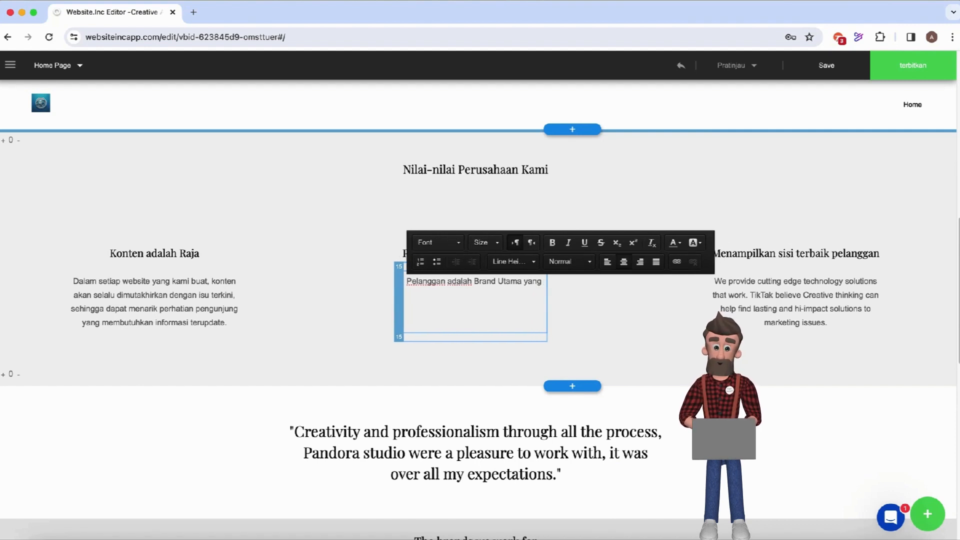
pyautogui.write(' senantias')
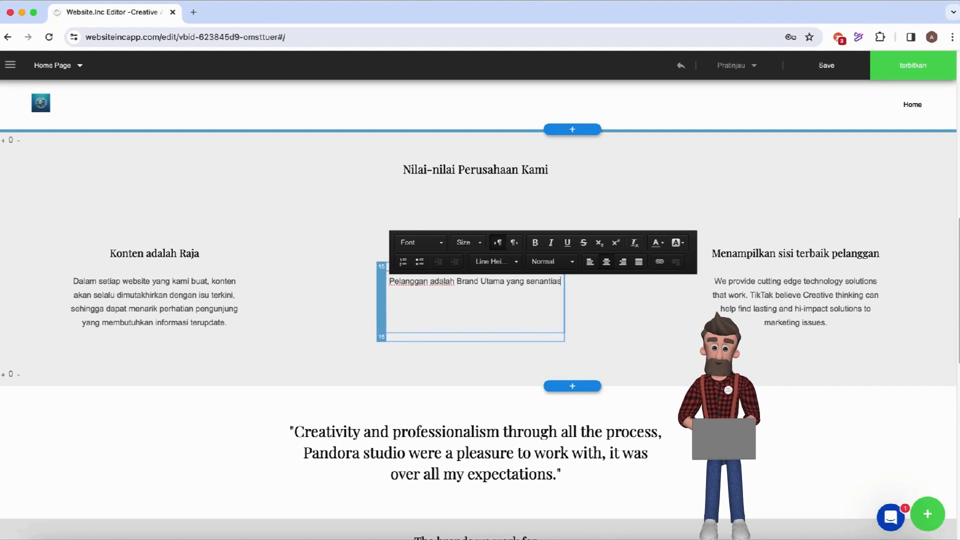
pyautogui.write('a di')
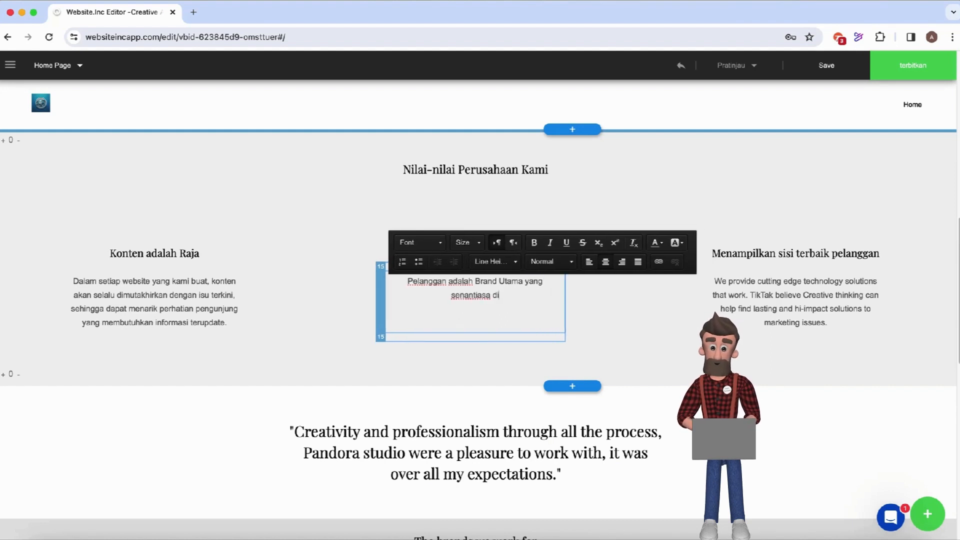
pyautogui.press('BackSpace')
pyautogui.press('BackSpace')
pyautogui.press('BackSpace')
pyautogui.press('BackSpace')
pyautogui.press('BackSpace')
pyautogui.press('BackSpace')
pyautogui.press('BackSpace')
pyautogui.press('BackSpace')
pyautogui.press('BackSpace')
pyautogui.press('BackSpace')
pyautogui.press('BackSpace')
pyautogui.press('BackSpace')
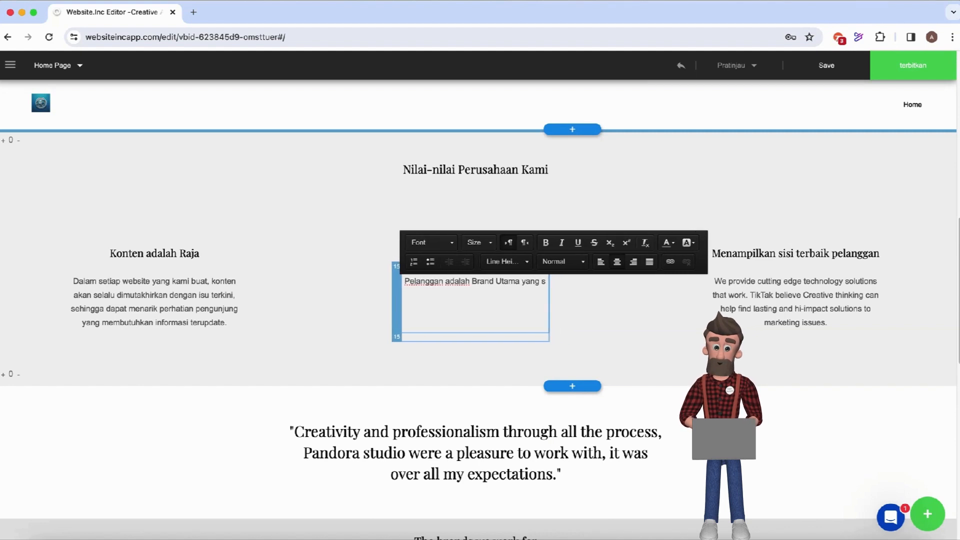
pyautogui.press('BackSpace')
pyautogui.press('BackSpace')
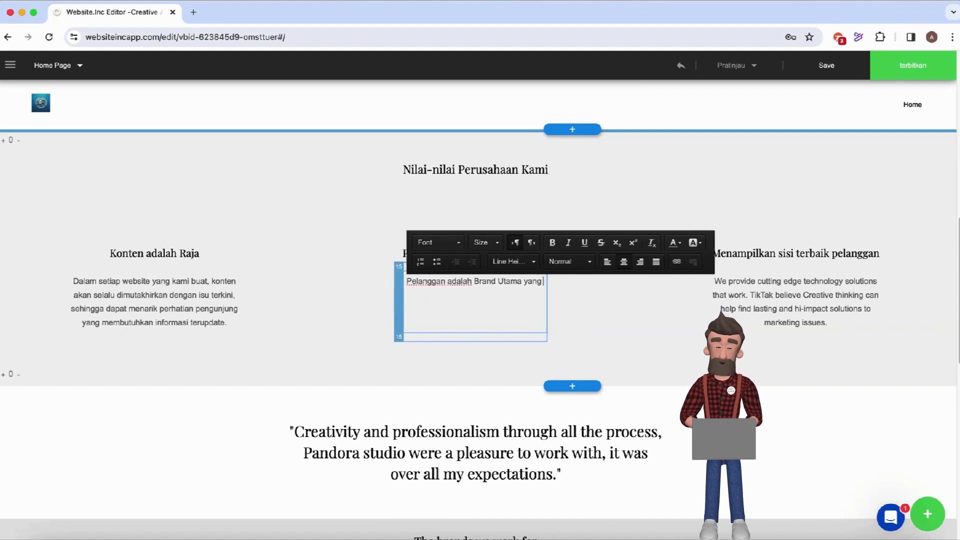
pyautogui.write('selalu di')
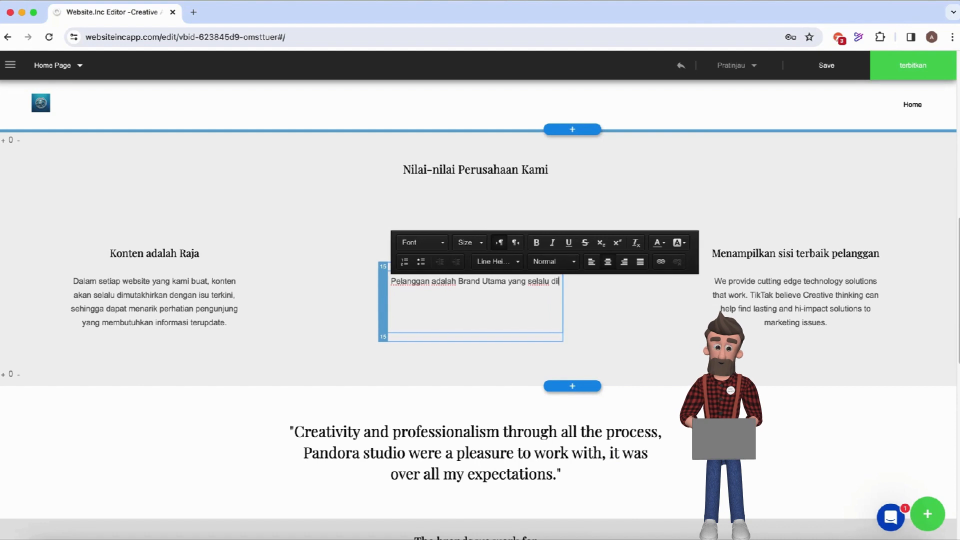
pyautogui.write('lup')
pyautogui.press('BackSpace')
pyautogui.press('BackSpace')
pyautogui.press('BackSpace')
pyautogui.write('iput setiap kegiatan dan')
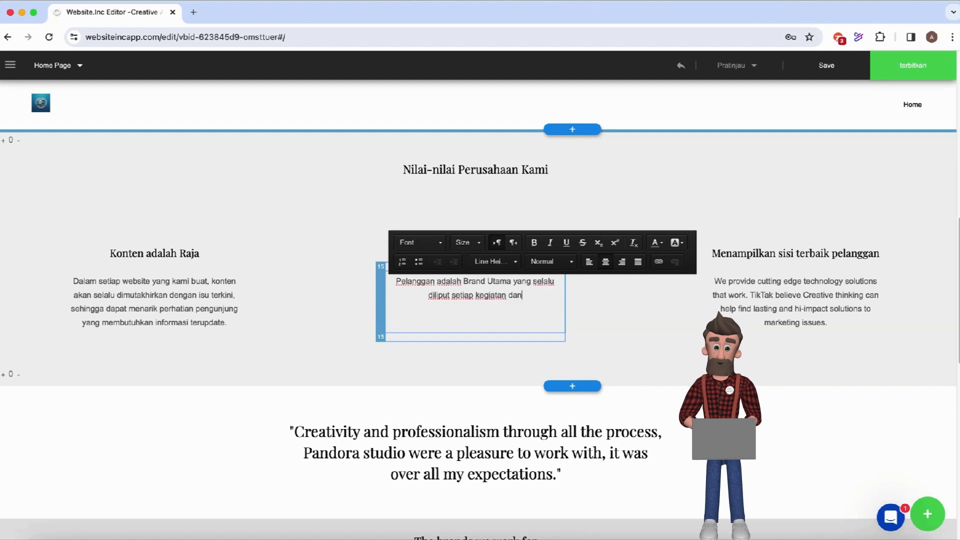
pyautogui.write(' karya')
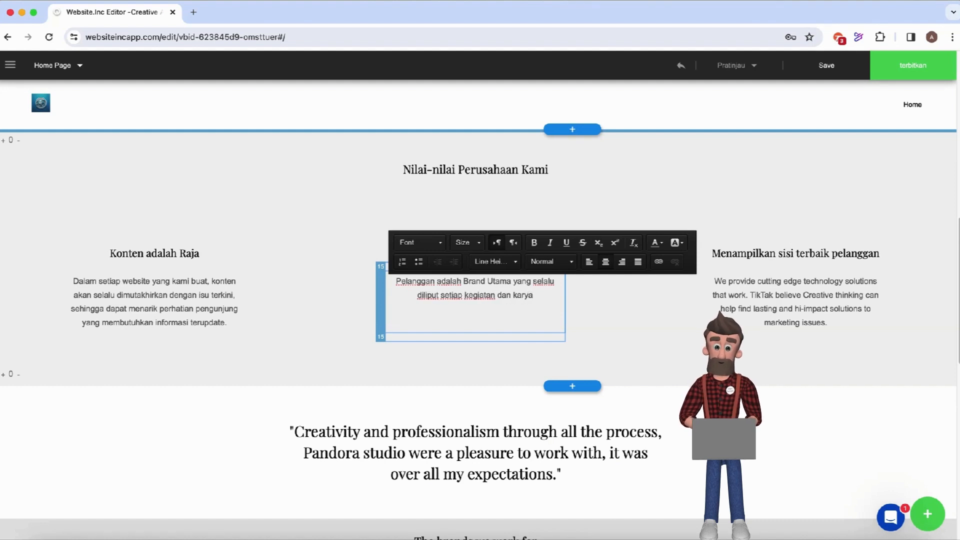
pyautogui.write('-ka')
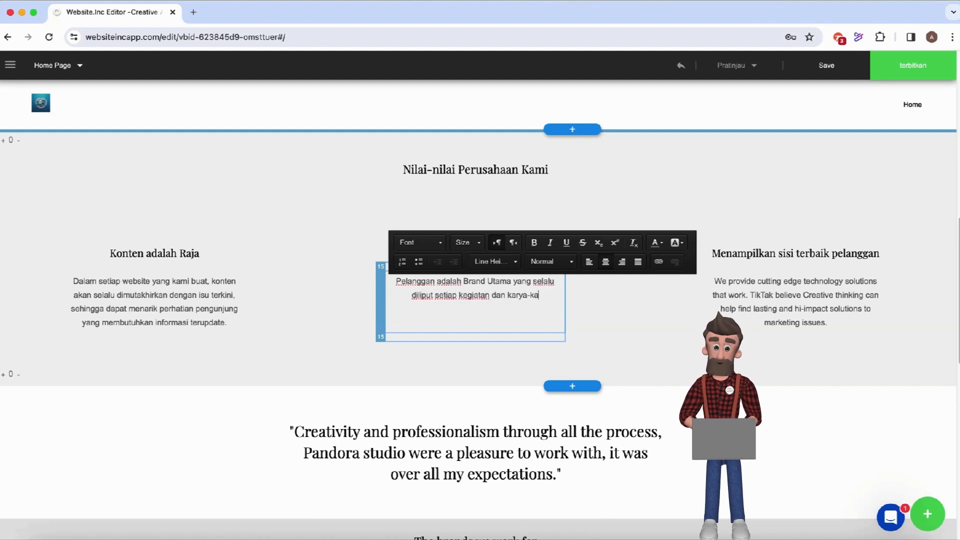
pyautogui.write('ryanya. Oleh karena')
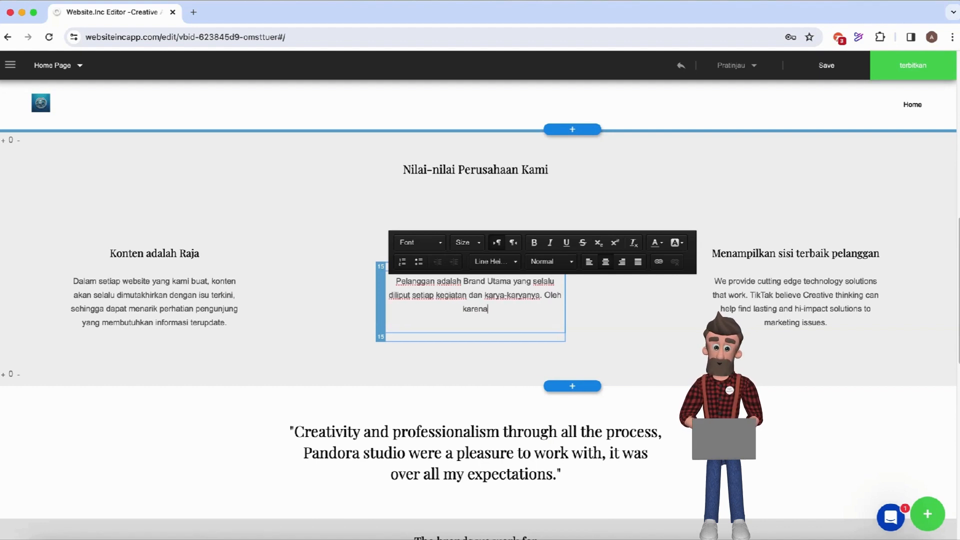
pyautogui.write('nya, ')
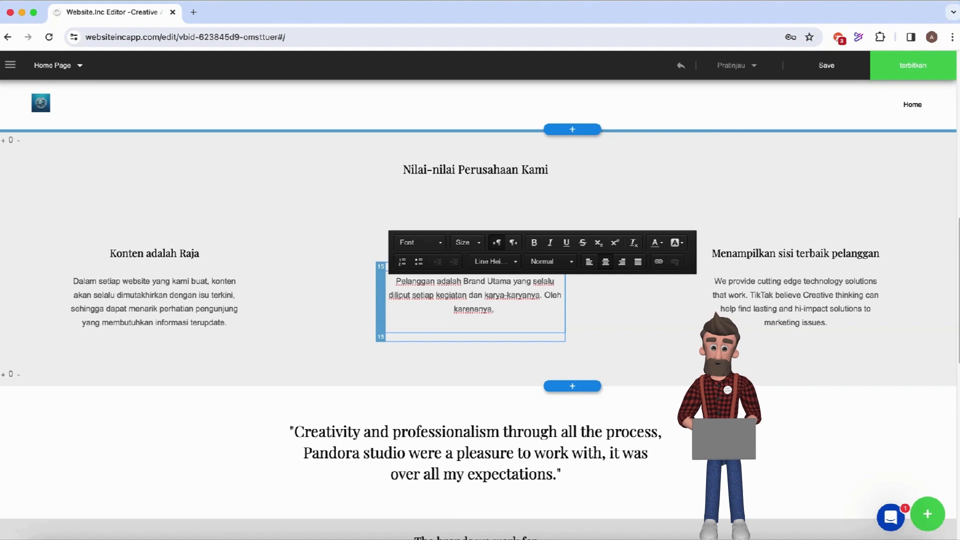
pyautogui.write('hubungan kami d')
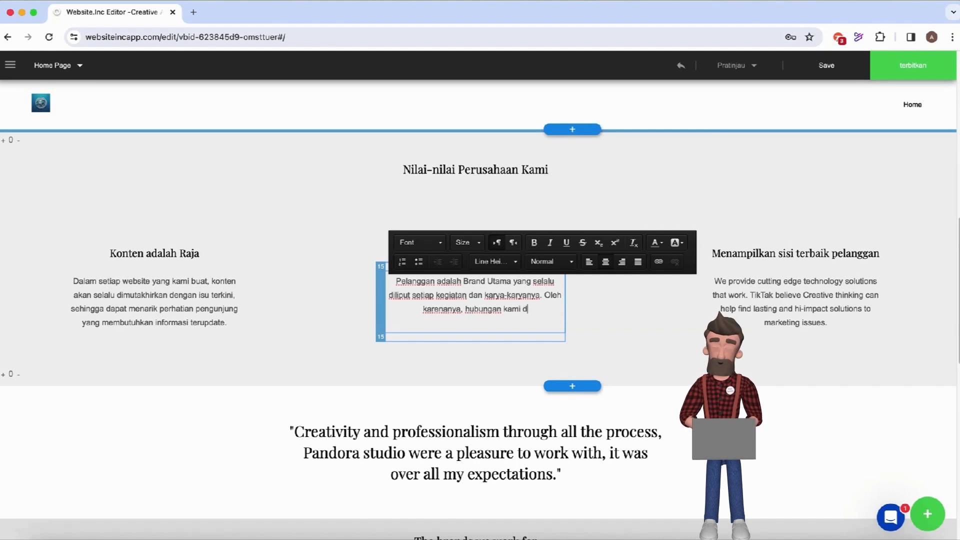
pyautogui.write('engan pelanggan akan')
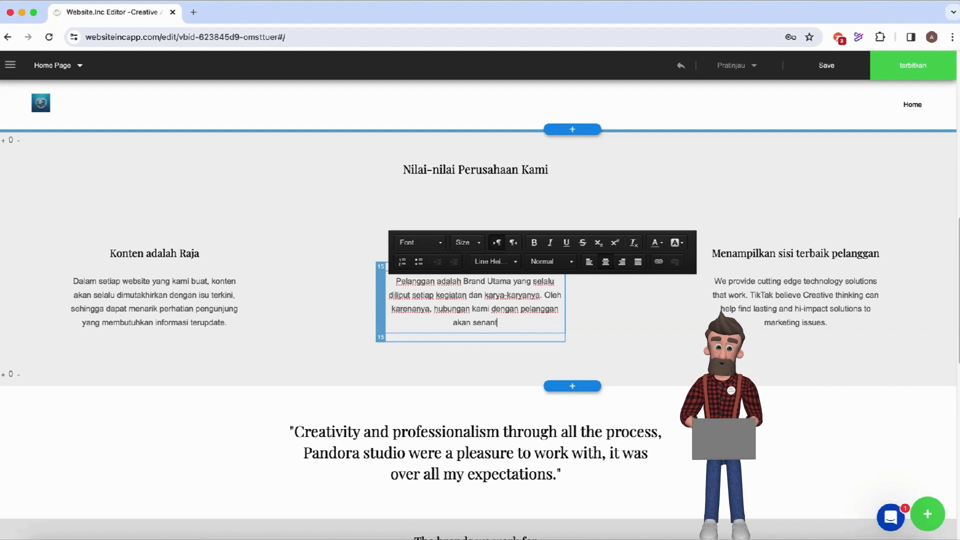
pyautogui.write(' senantiasa terpelia')
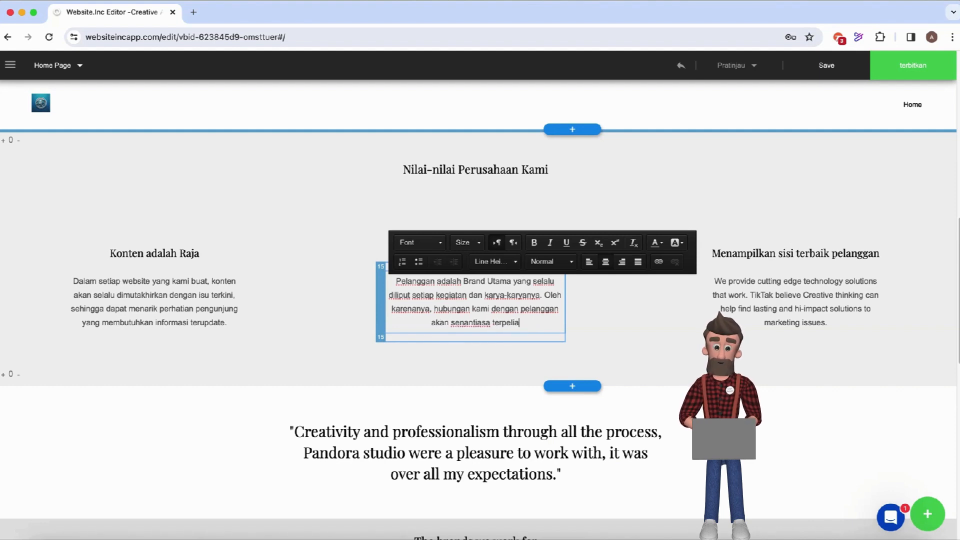
pyautogui.press('BackSpace')
pyautogui.write('hara dengn ba')
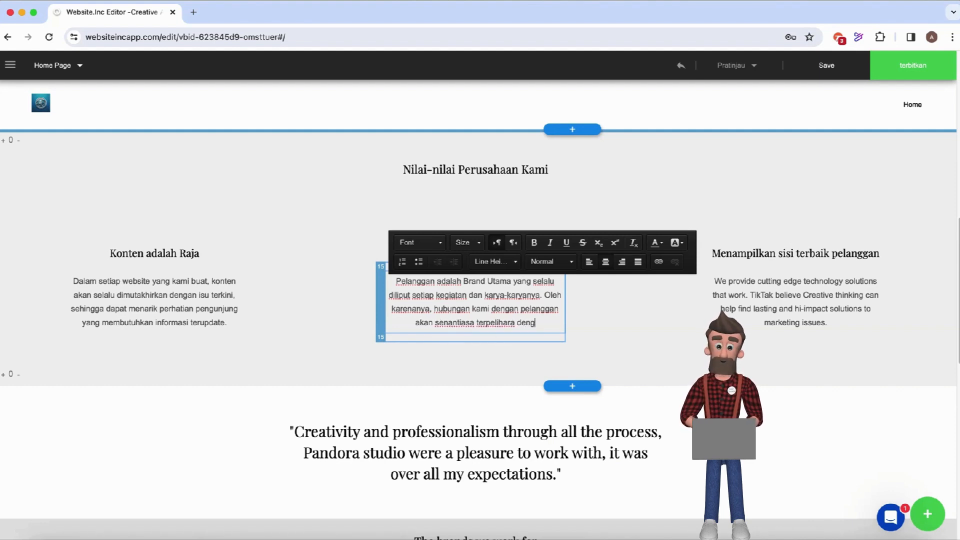
pyautogui.press('BackSpace')
pyautogui.press('BackSpace')
pyautogui.press('BackSpace')
pyautogui.press('BackSpace')
pyautogui.write('an ')
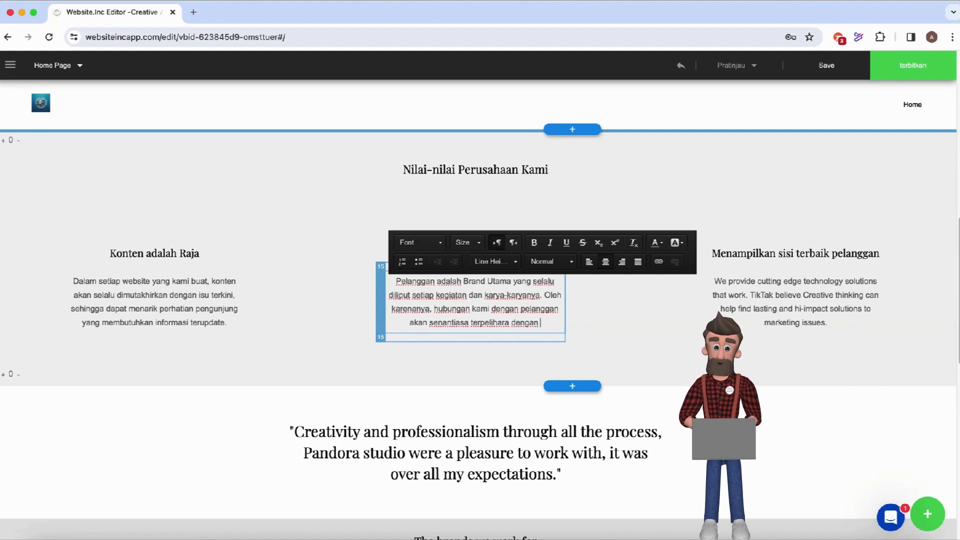
pyautogui.write('baik.')
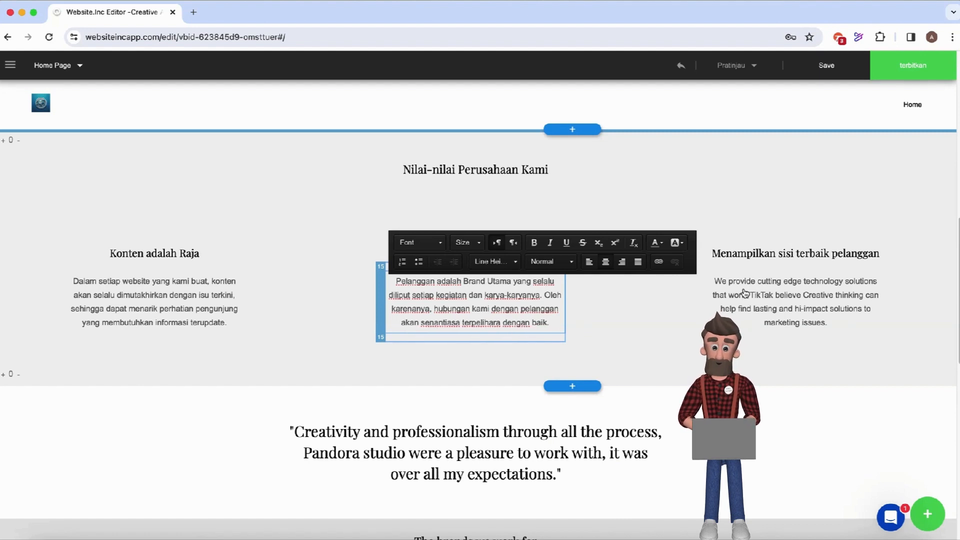
# Replace the right column paragraph with 'Setiap gambar, foto dan video…' ending 'proses yang terjamin mutunya.'.
pyautogui.click(719, 285)
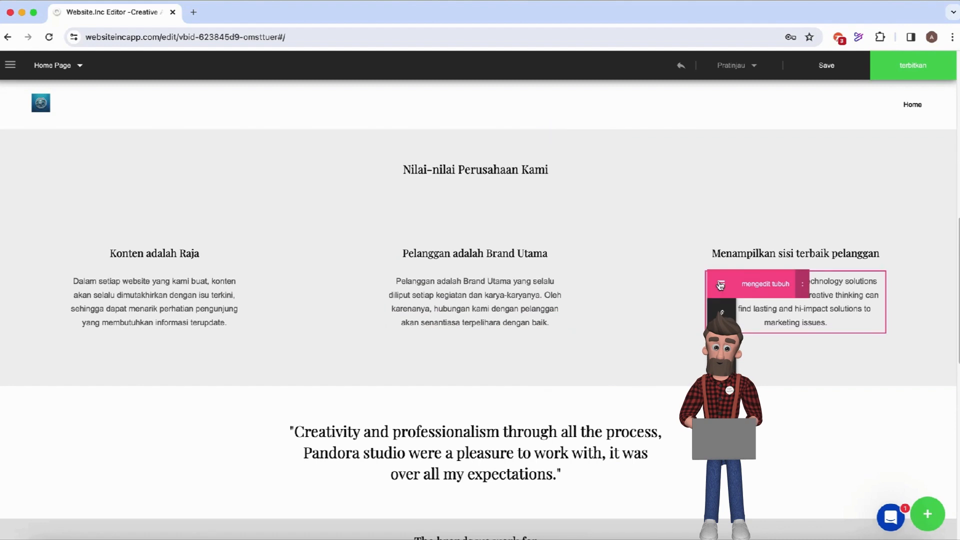
pyautogui.click(761, 289)
pyautogui.tripleClick(831, 325)
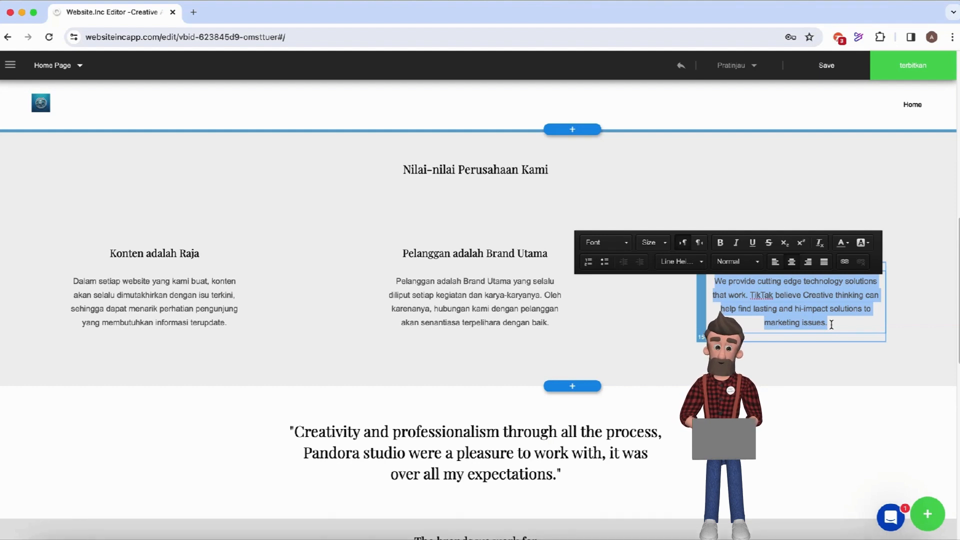
pyautogui.write('Set')
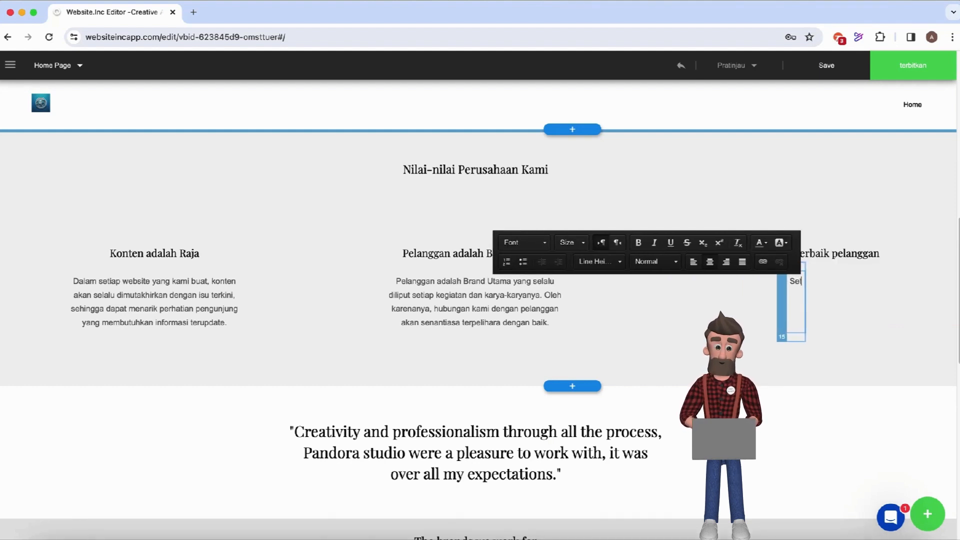
pyautogui.write('iap gambar')
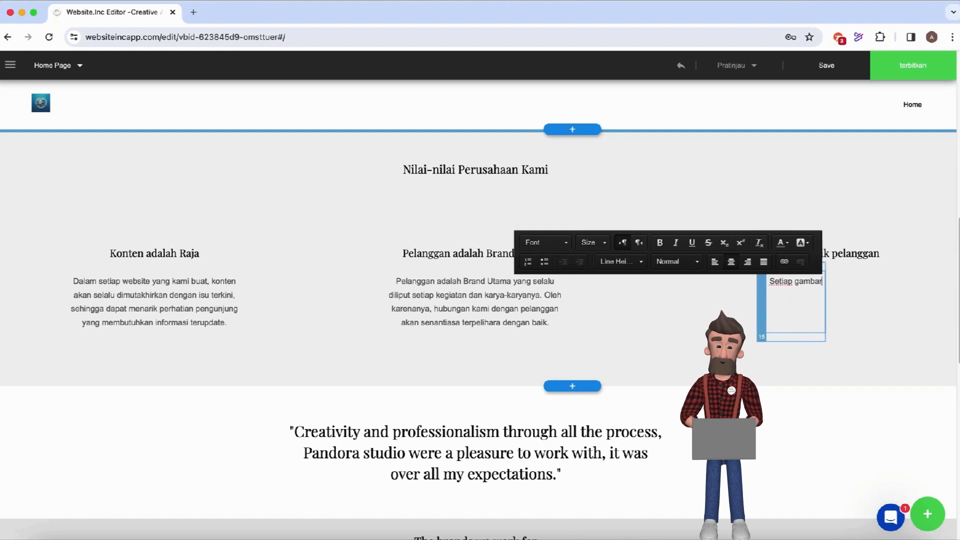
pyautogui.write(', foto da')
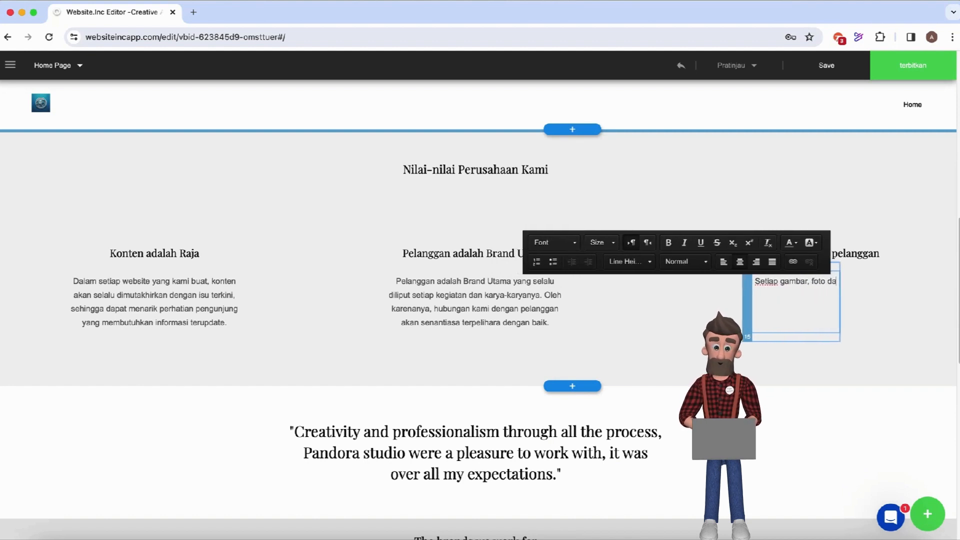
pyautogui.write('n video yang')
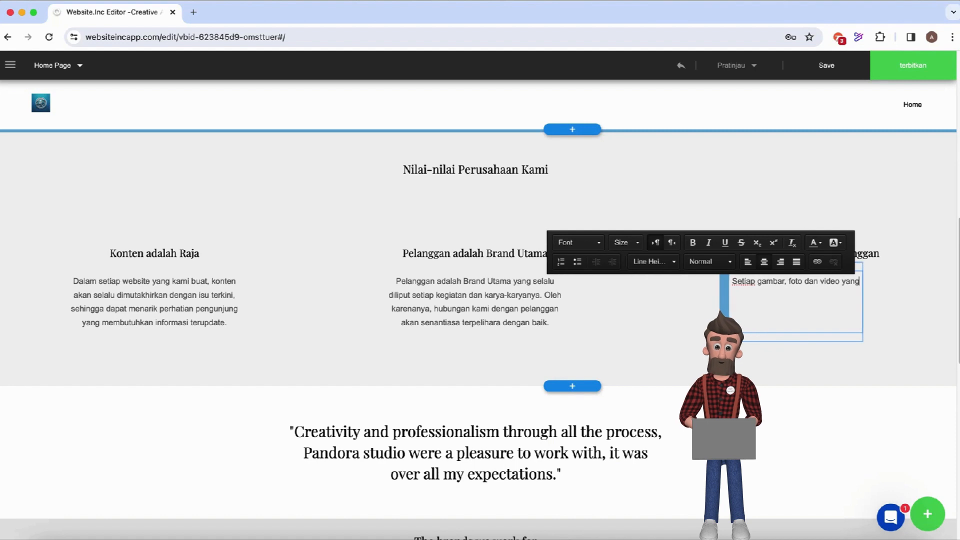
pyautogui.write(' ditampilkan')
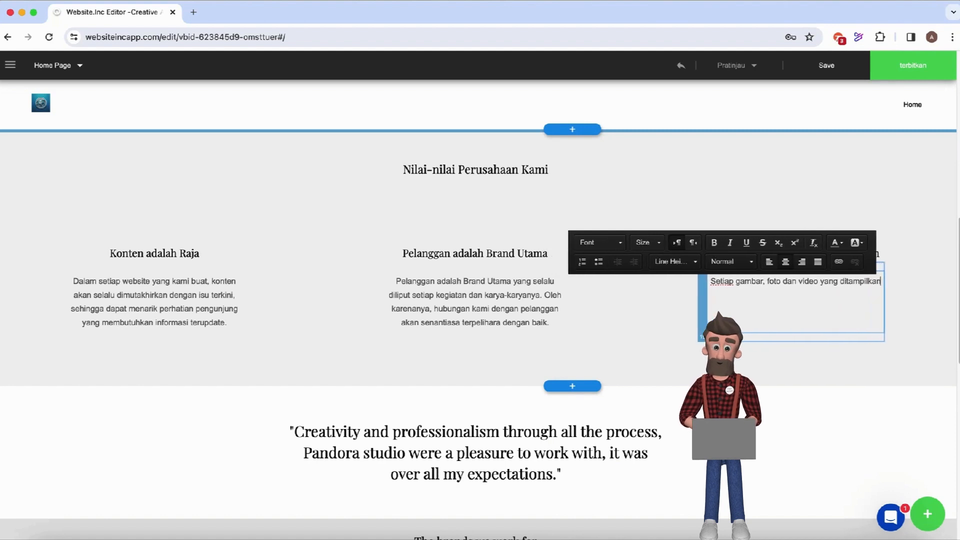
pyautogui.write(' dalam website, menam')
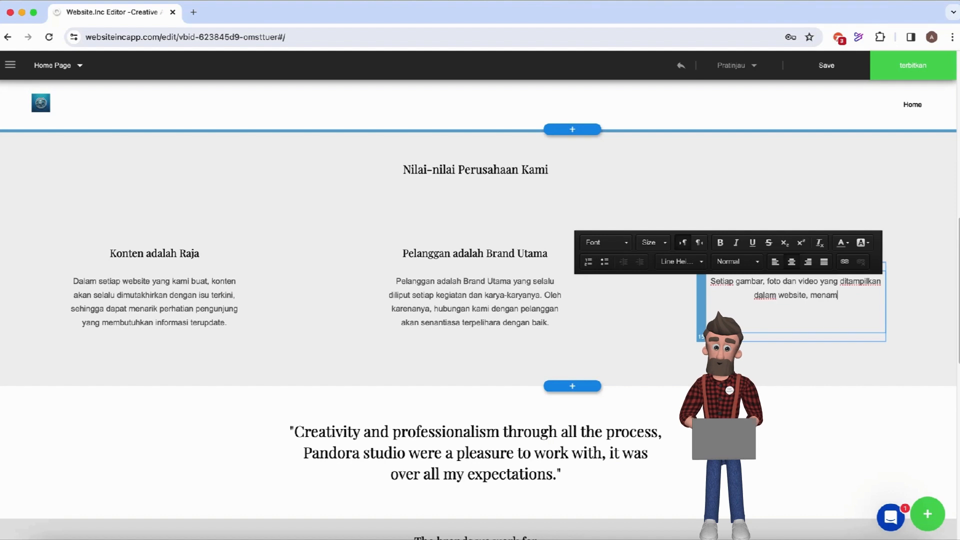
pyautogui.write('pilkan sisi')
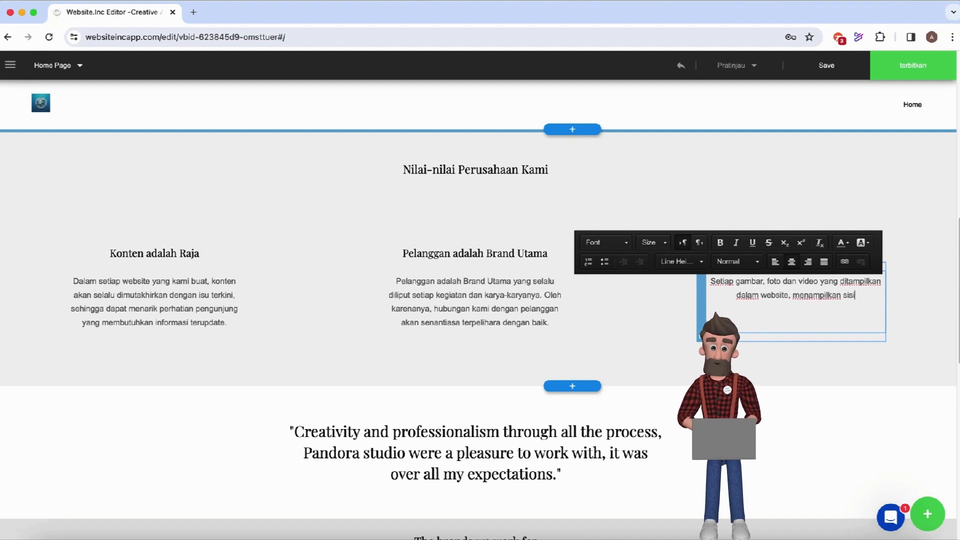
pyautogui.write(' terbaik pelangg')
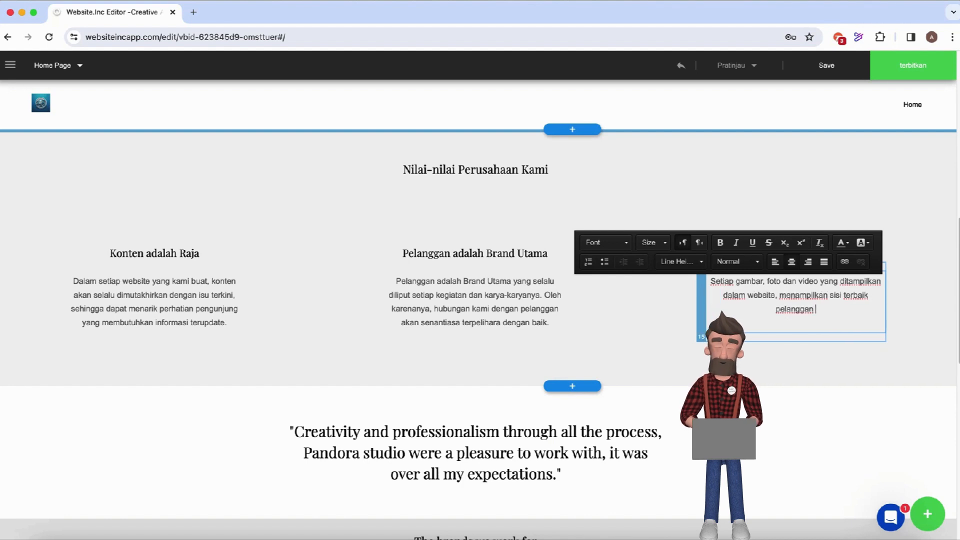
pyautogui.write('an berupa pe')
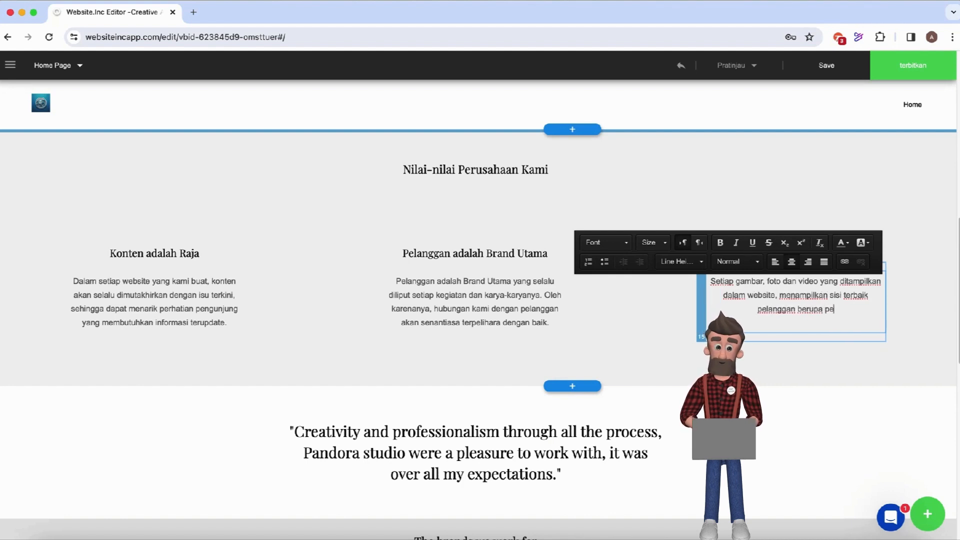
pyautogui.write('ncapaian')
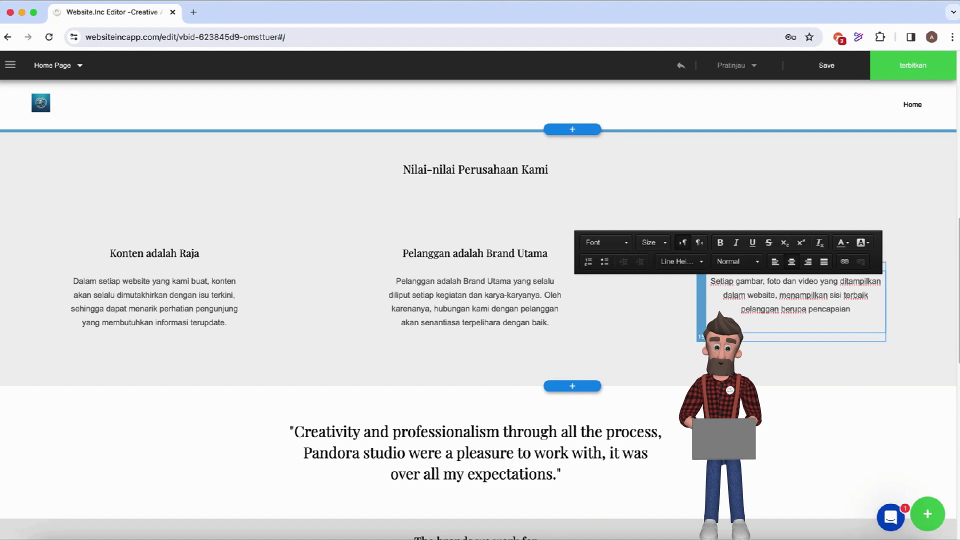
pyautogui.write(', keberhasia')
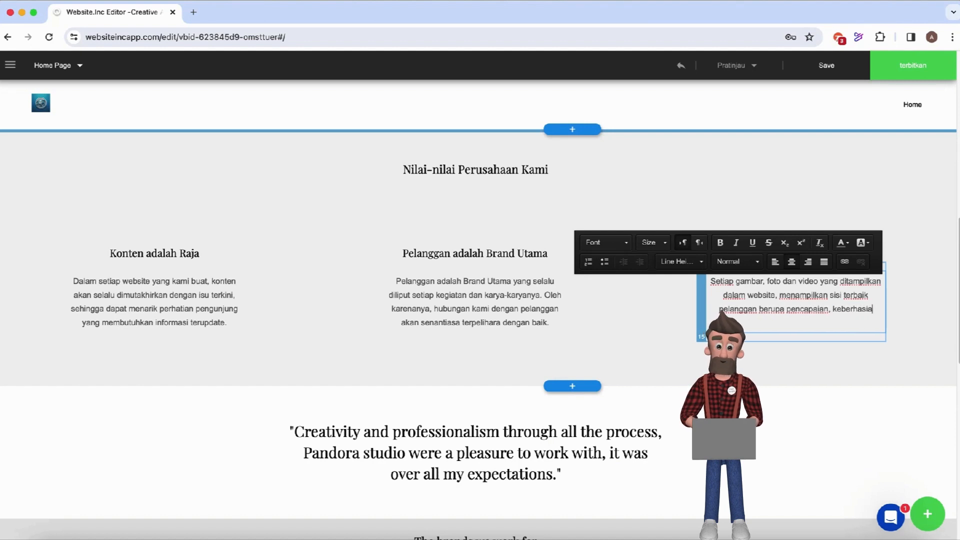
pyautogui.press('BackSpace')
pyautogui.write('lan maup')
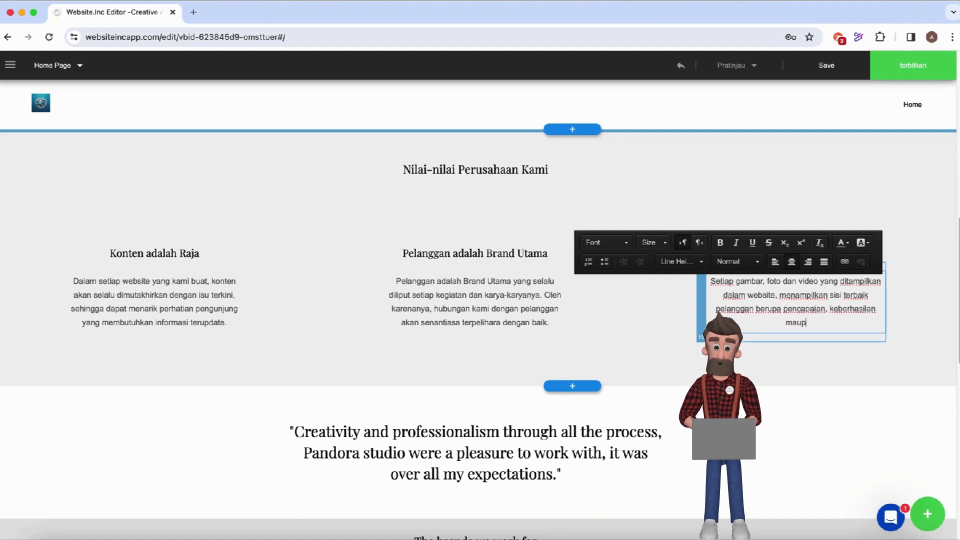
pyautogui.write('un proses yang')
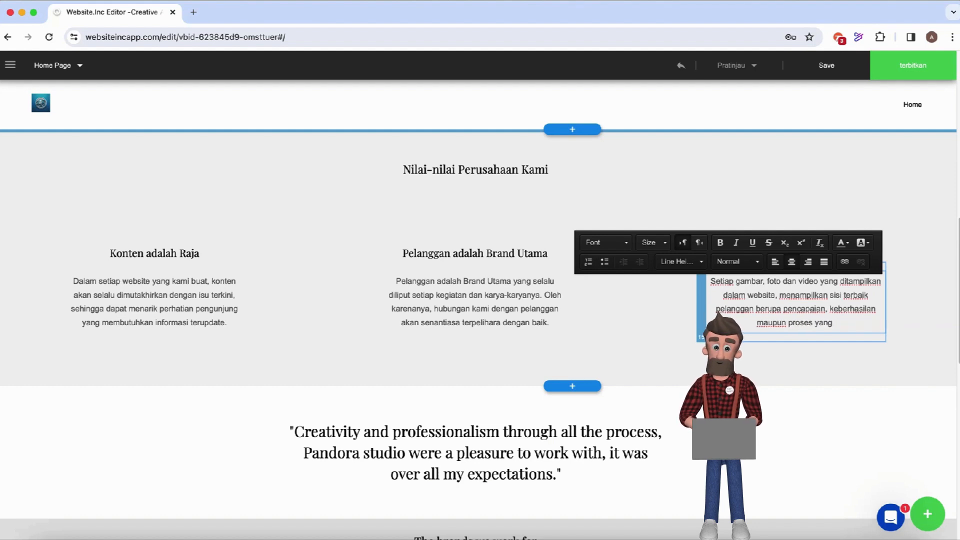
pyautogui.write(' terjamin')
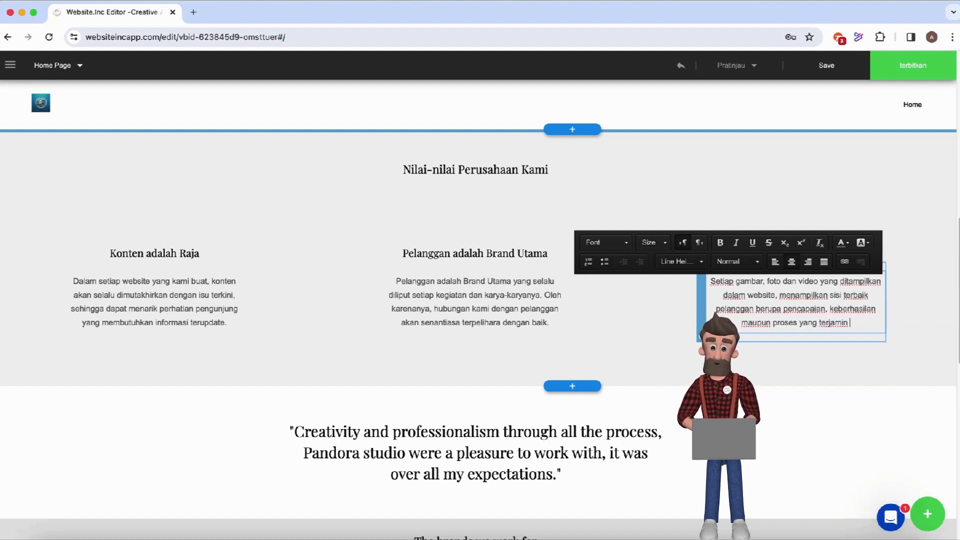
pyautogui.write(' mutunya')
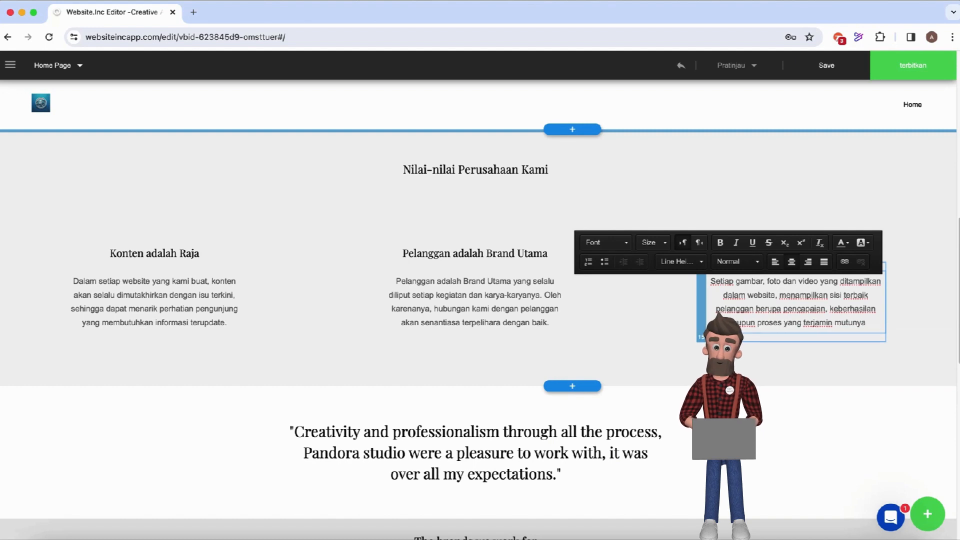
pyautogui.write('.')
pyautogui.scroll(-3, 680, 444)
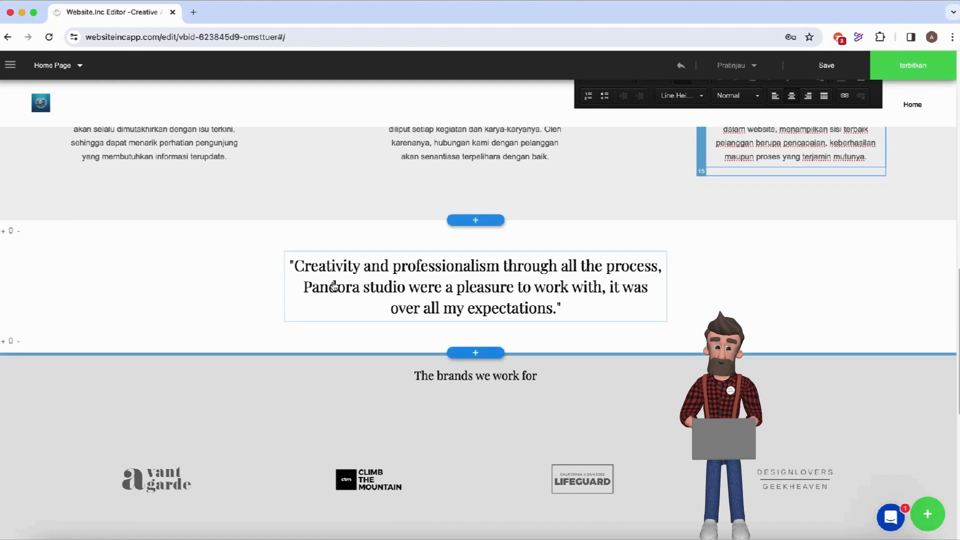
# Swap the English testimonial quote for the Indonesian line ending 'mencari peluang, bukan uang'.
pyautogui.click(298, 270)
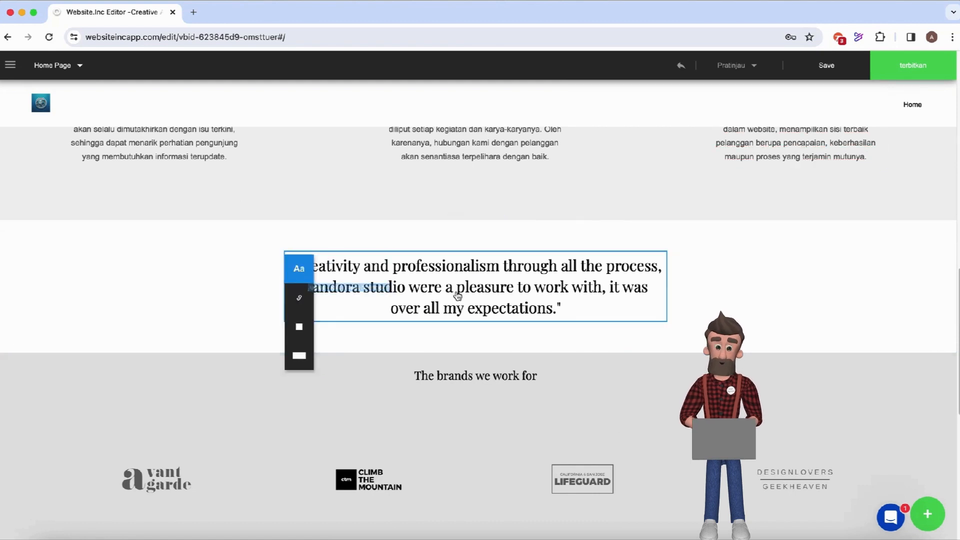
pyautogui.click(456, 293)
pyautogui.click(305, 268)
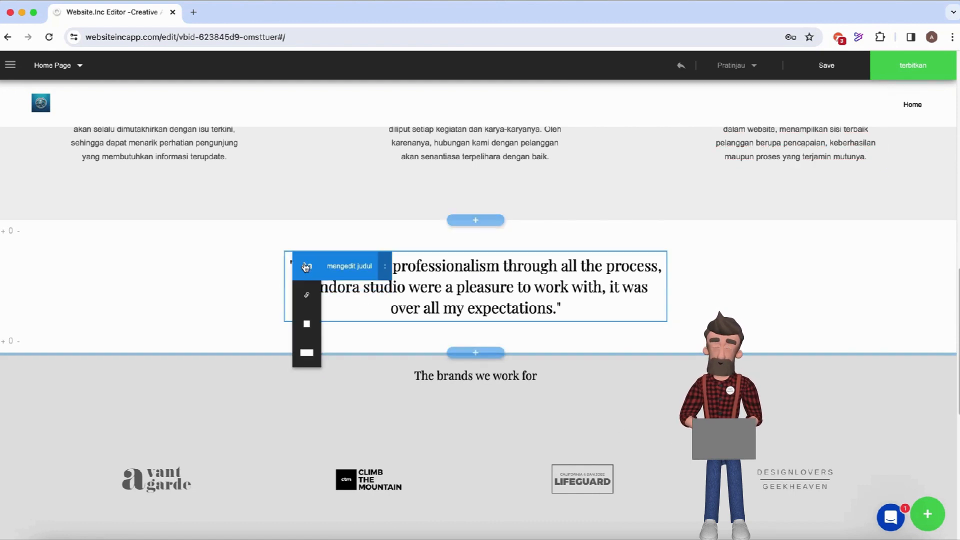
pyautogui.click(334, 273)
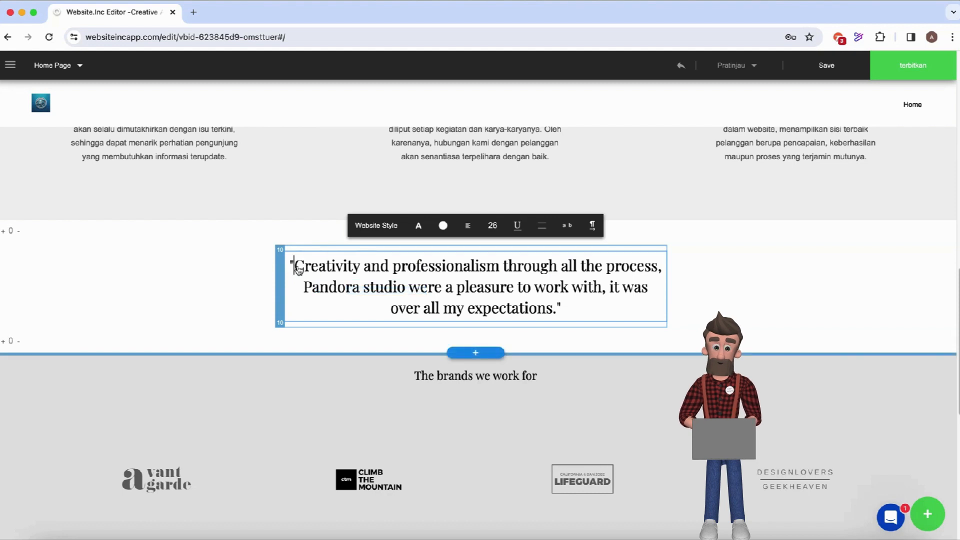
pyautogui.keyDown('shift'); pyautogui.click(554, 310); pyautogui.keyUp('shift')
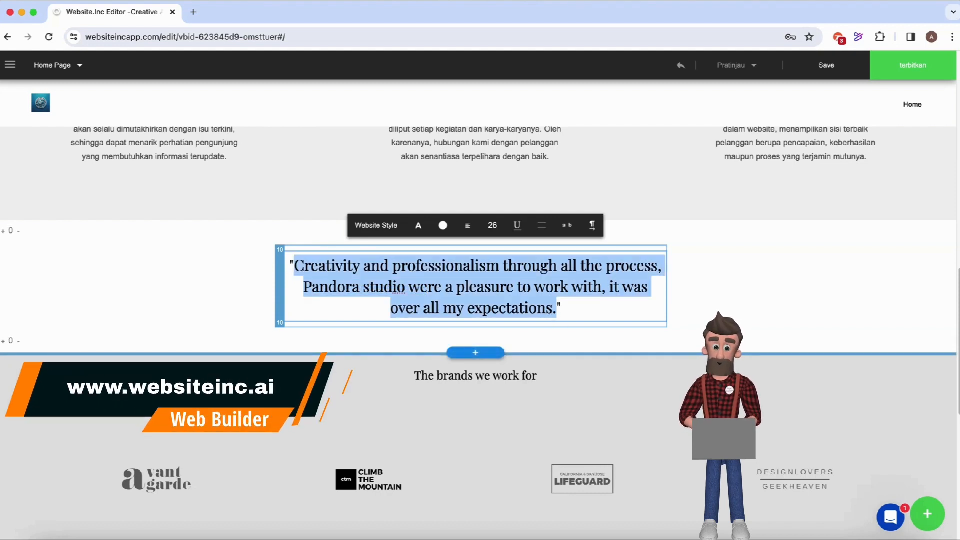
pyautogui.write('Kepuasan')
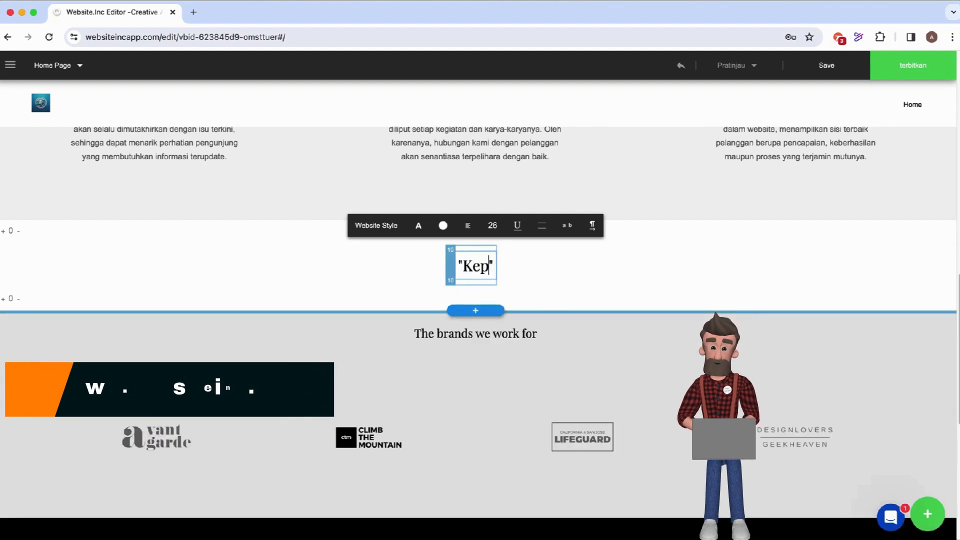
pyautogui.write(' pelanggan a')
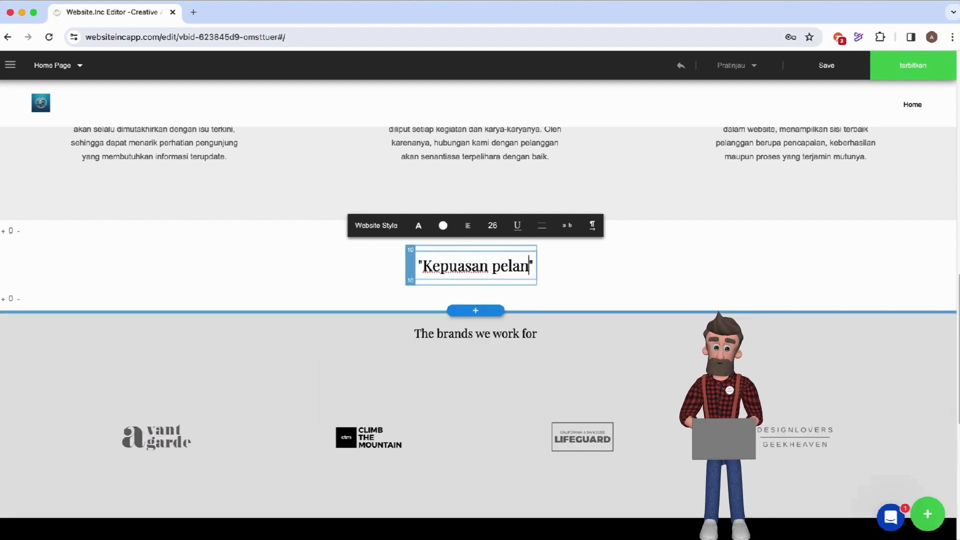
pyautogui.write('dalah ')
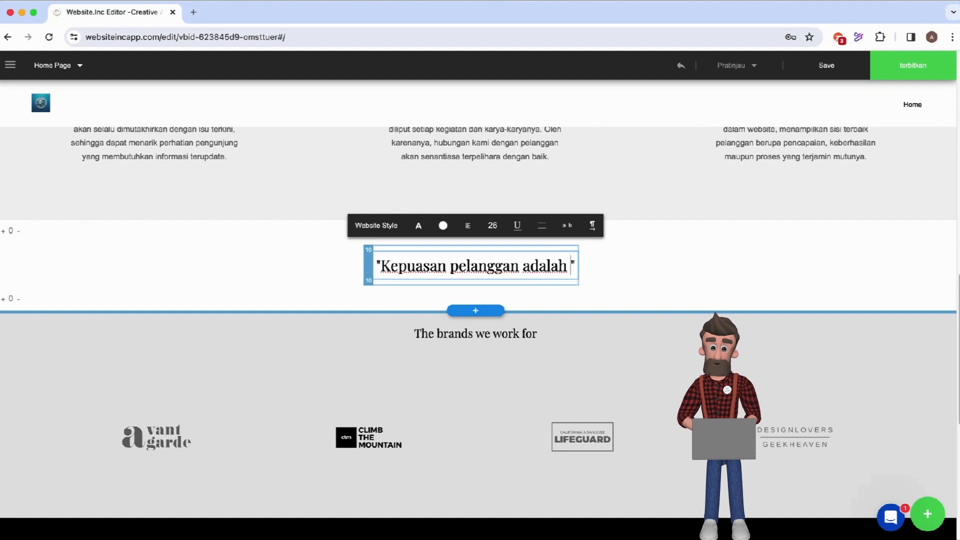
pyautogui.write('tujuan kami')
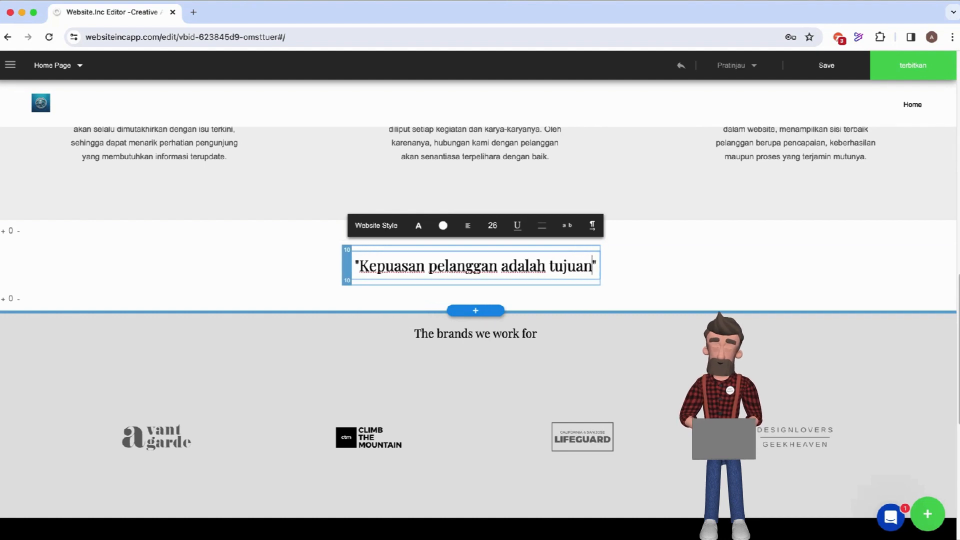
pyautogui.write(', karena kam')
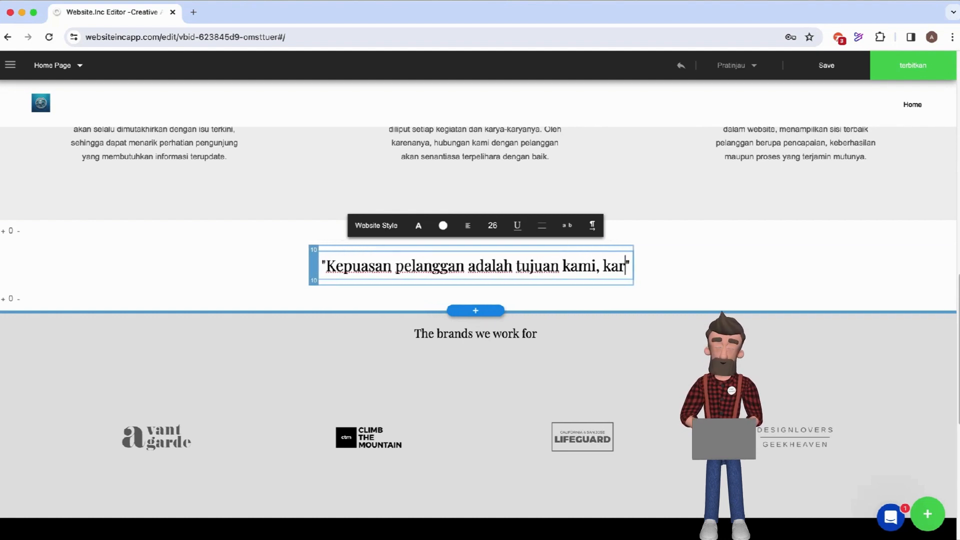
pyautogui.write('i ')
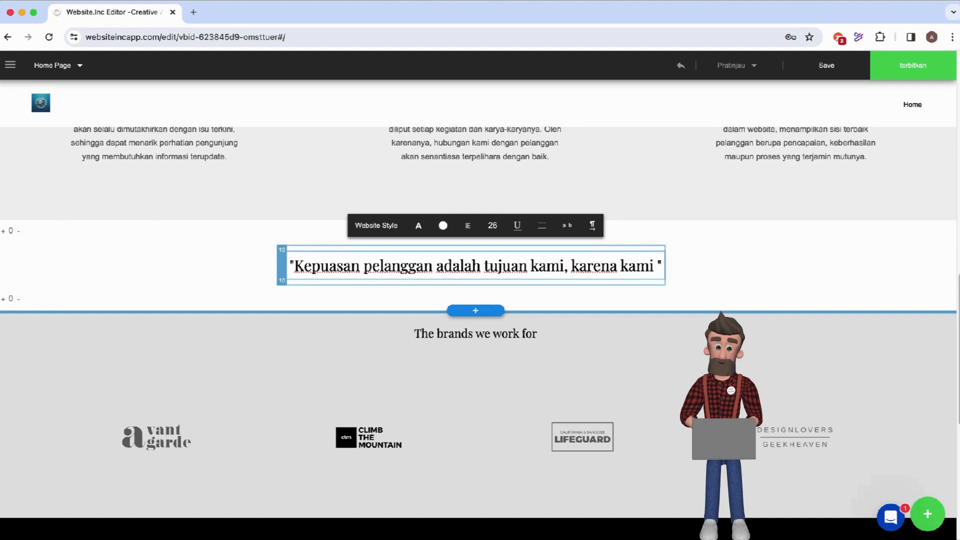
pyautogui.write('me')
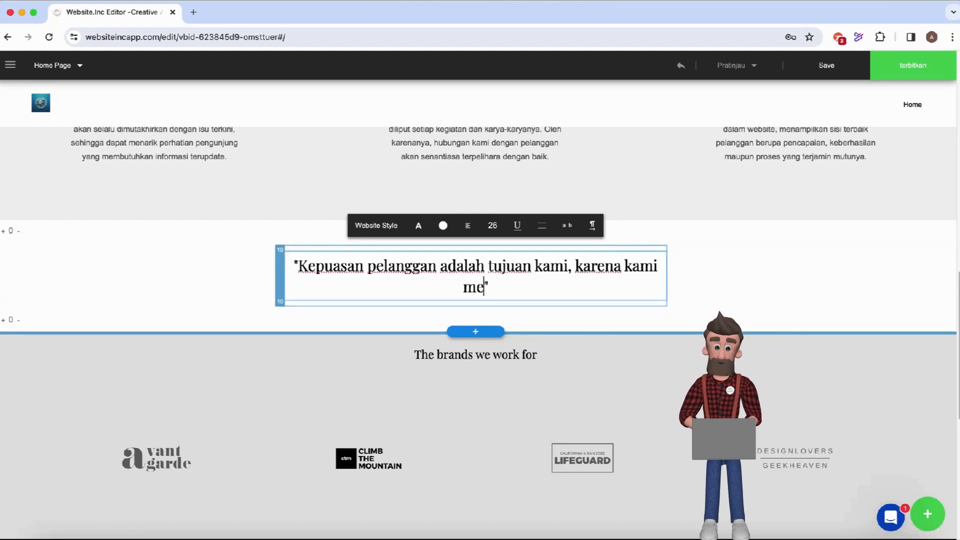
pyautogui.write('ncari peluang, bukan')
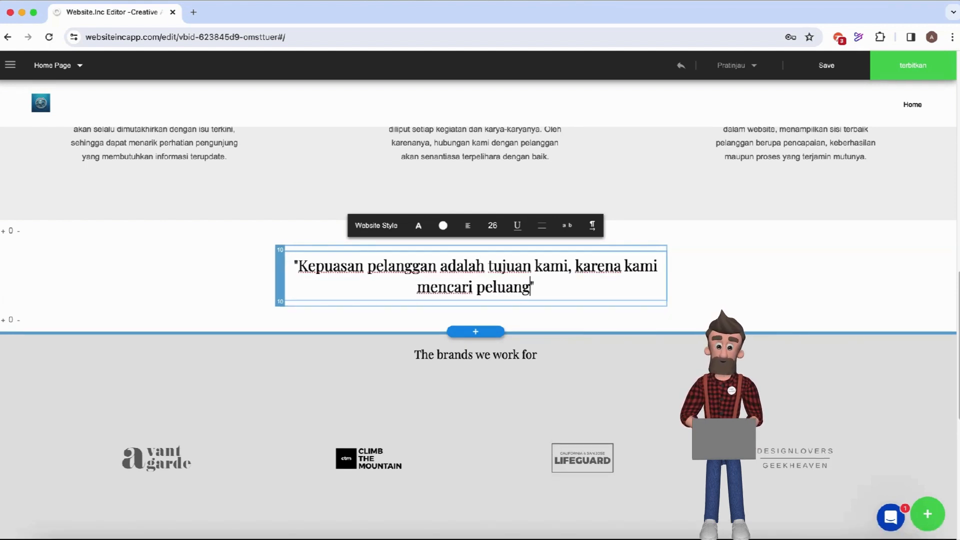
pyautogui.write(' uang')
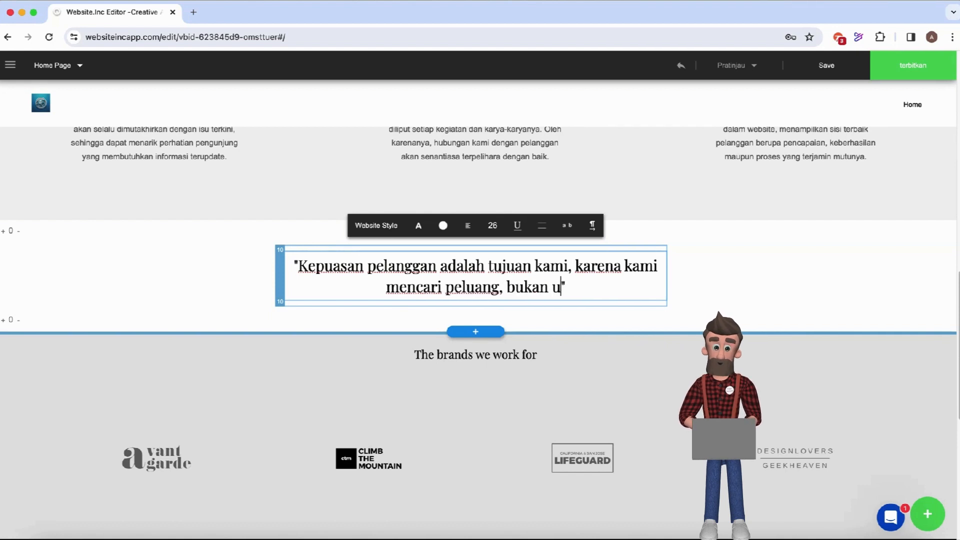
# Change 'The brands we work for' to 'Produk-produk kami telah digunakan oleh brand-brand ternama'.
pyautogui.click(515, 361)
pyautogui.click(534, 361)
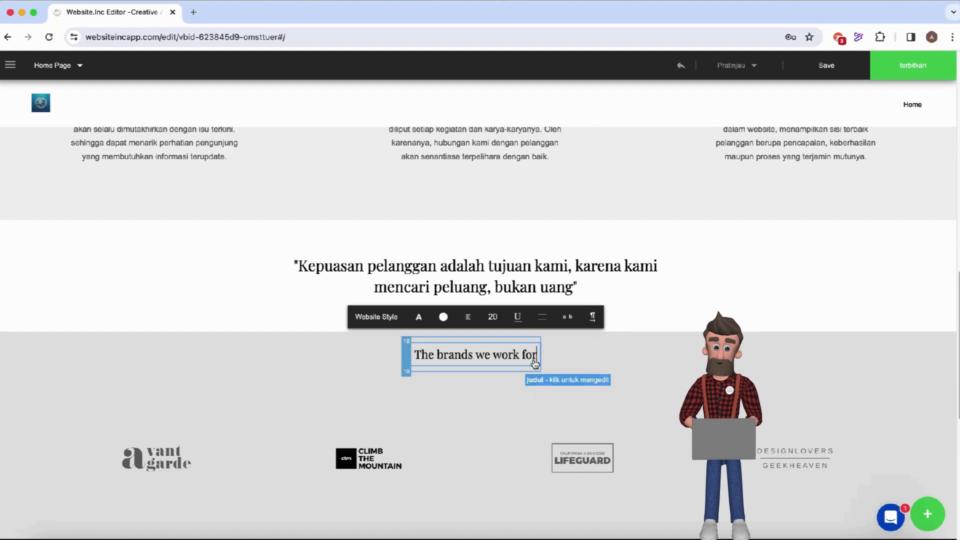
pyautogui.press('BackSpace')
pyautogui.press('BackSpace')
pyautogui.press('BackSpace')
pyautogui.press('BackSpace')
pyautogui.press('BackSpace')
pyautogui.press('BackSpace')
pyautogui.press('BackSpace')
pyautogui.press('BackSpace')
pyautogui.press('BackSpace')
pyautogui.press('BackSpace')
pyautogui.press('BackSpace')
pyautogui.press('BackSpace')
pyautogui.press('BackSpace')
pyautogui.press('BackSpace')
pyautogui.press('BackSpace')
pyautogui.press('BackSpace')
pyautogui.press('BackSpace')
pyautogui.press('BackSpace')
pyautogui.press('BackSpace')
pyautogui.press('BackSpace')
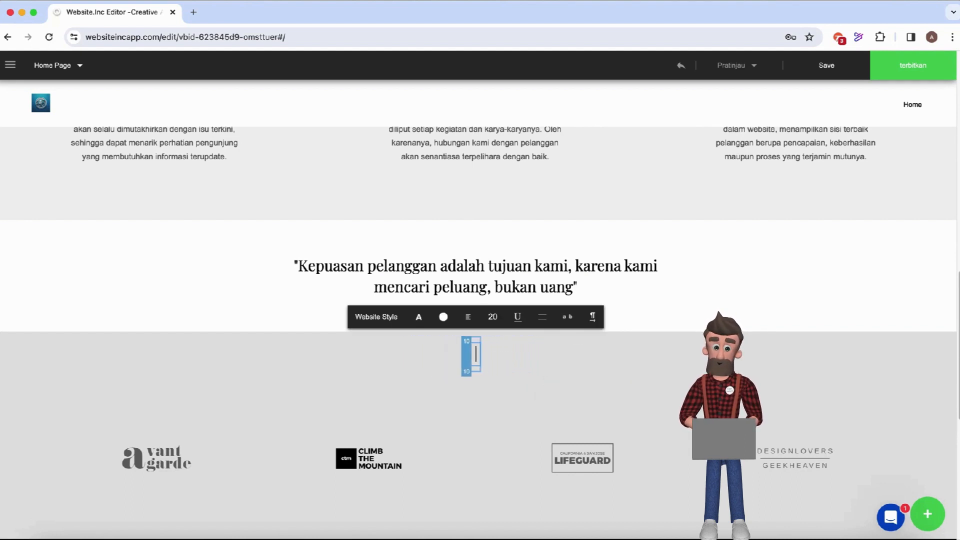
pyautogui.write('Prod')
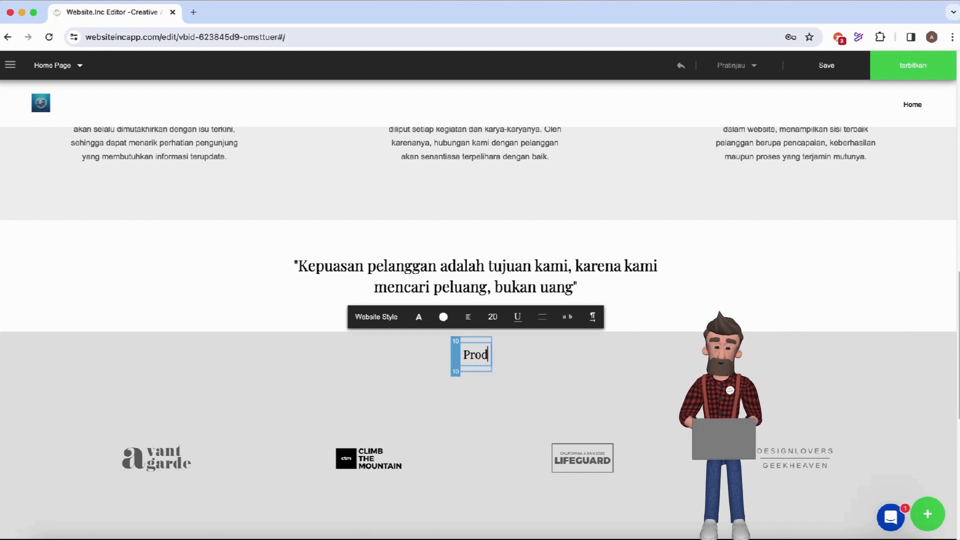
pyautogui.write('uk-produk')
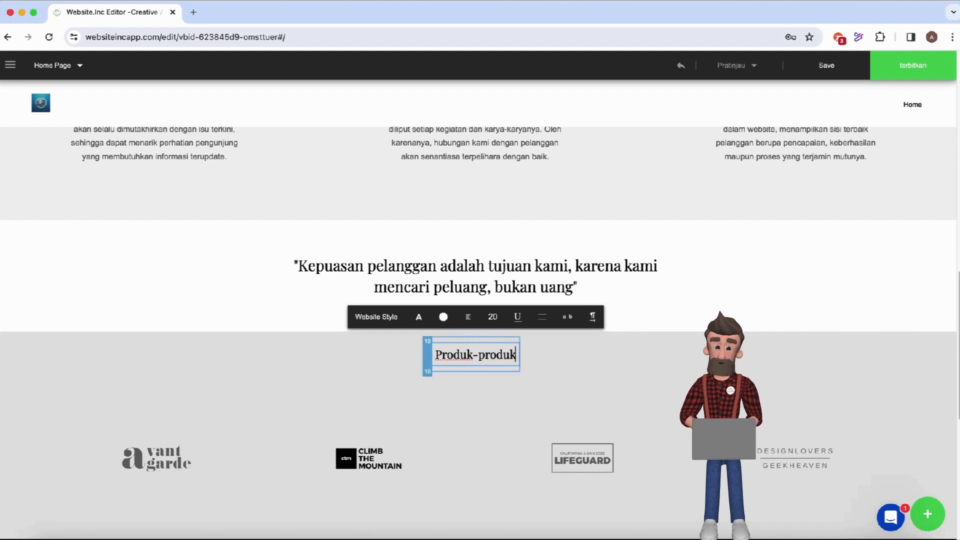
pyautogui.write(' kami telah')
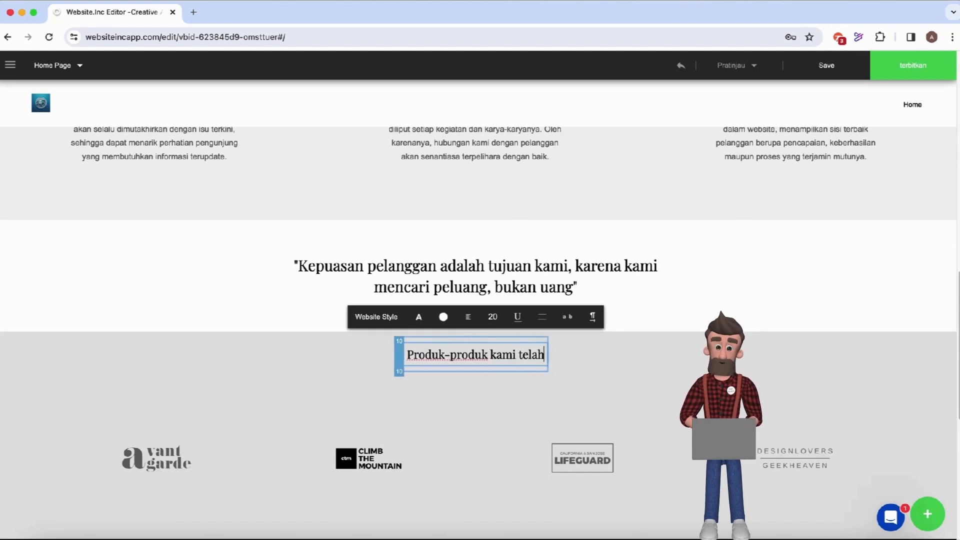
pyautogui.write(' digunakan oleh ')
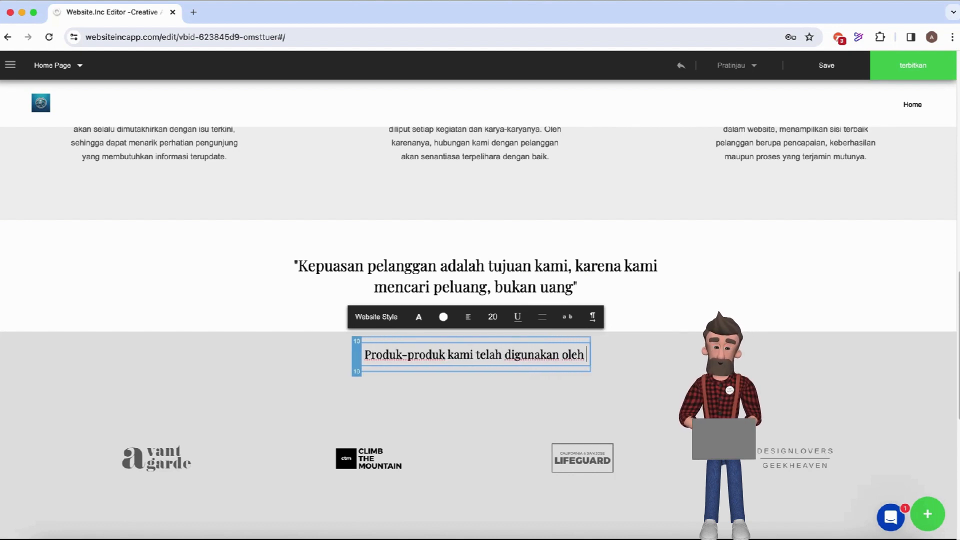
pyautogui.write('brand-brand')
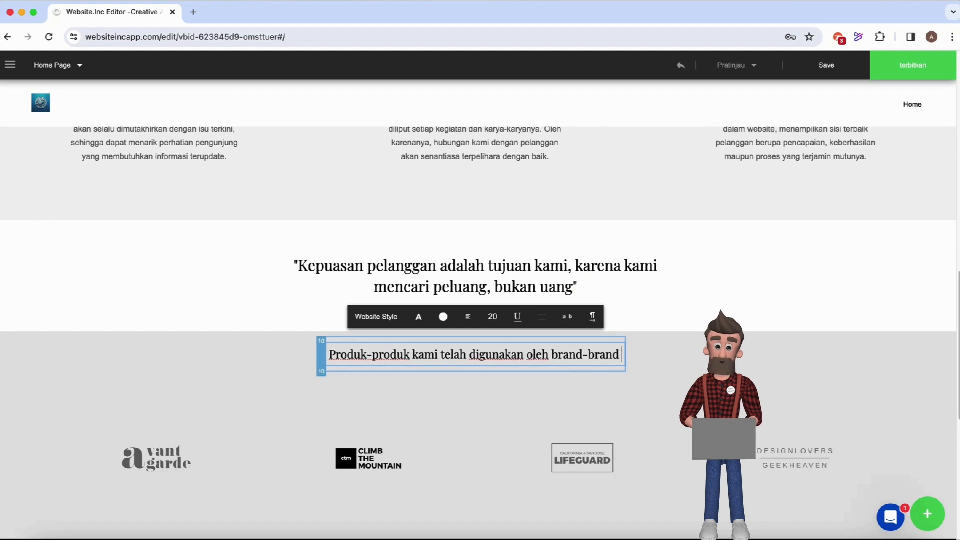
pyautogui.write(' ternama')
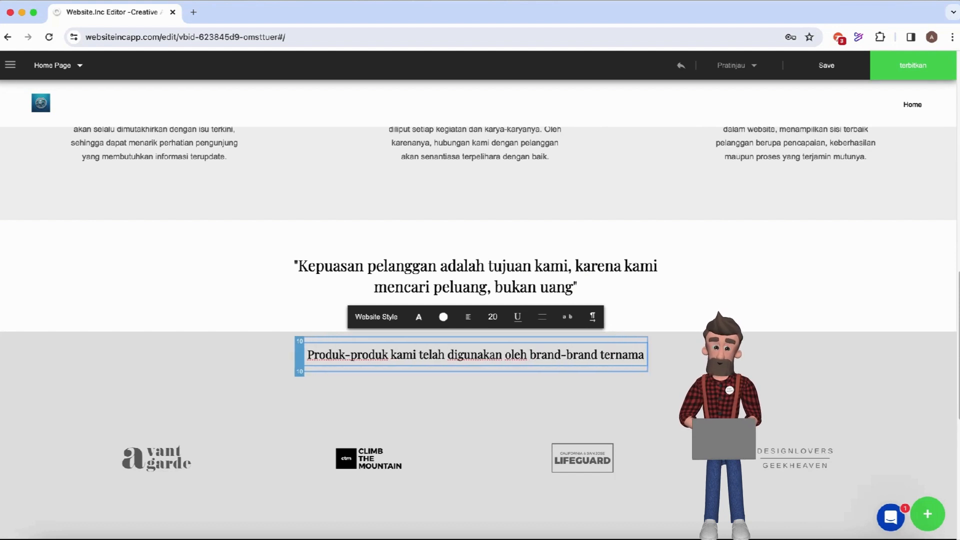
# Retitle the contact section heading from 'Love what you see?' to 'Silakan hubungi kami'.
pyautogui.scroll(-4, 484, 473)
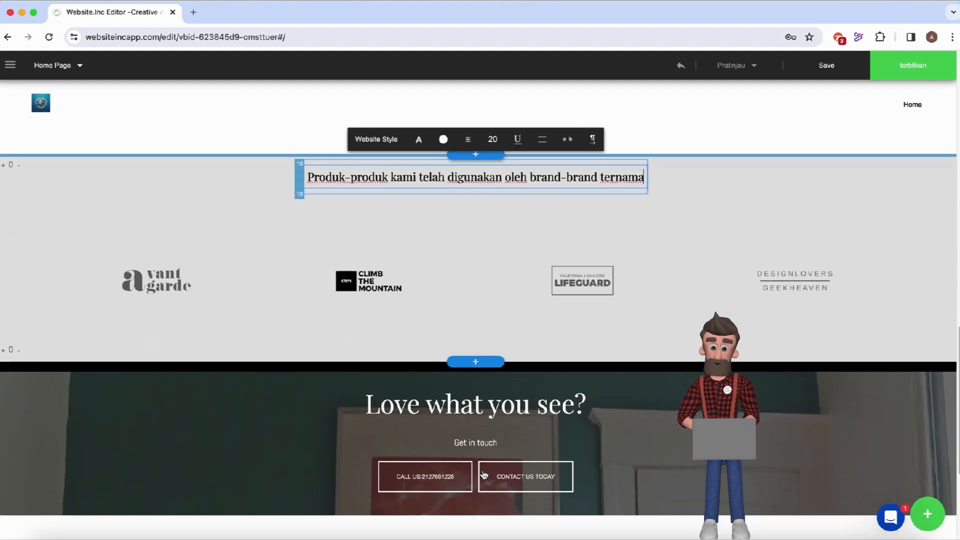
pyautogui.scroll(-1, 484, 474)
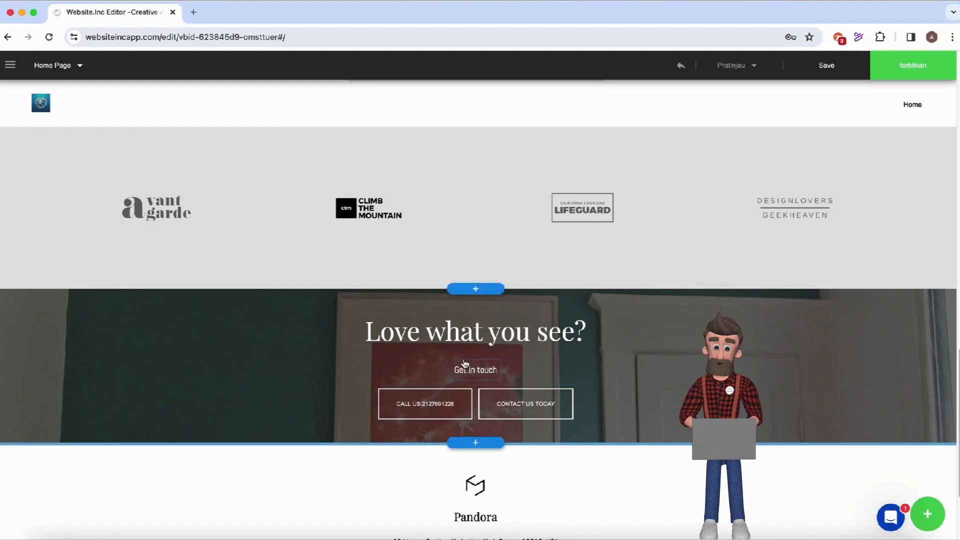
pyautogui.click(451, 340)
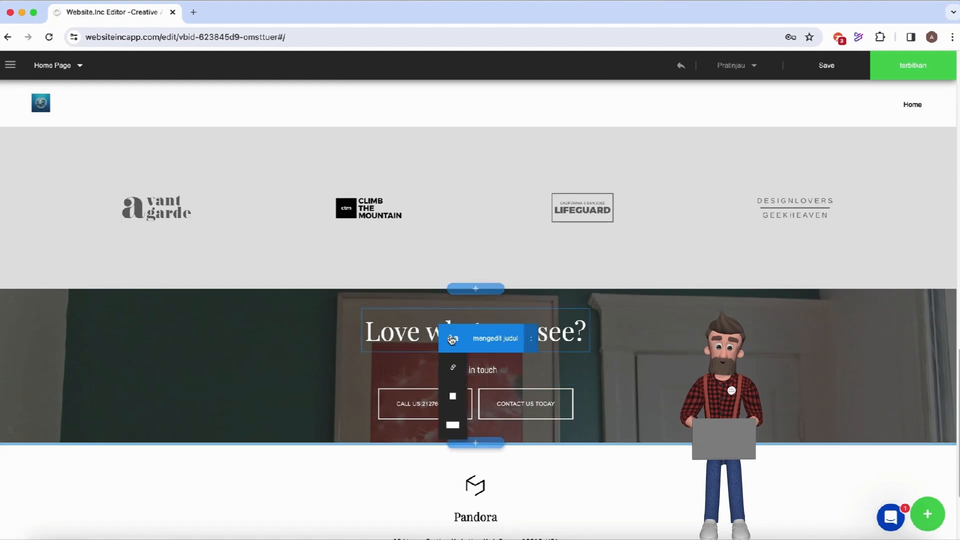
pyautogui.click(489, 344)
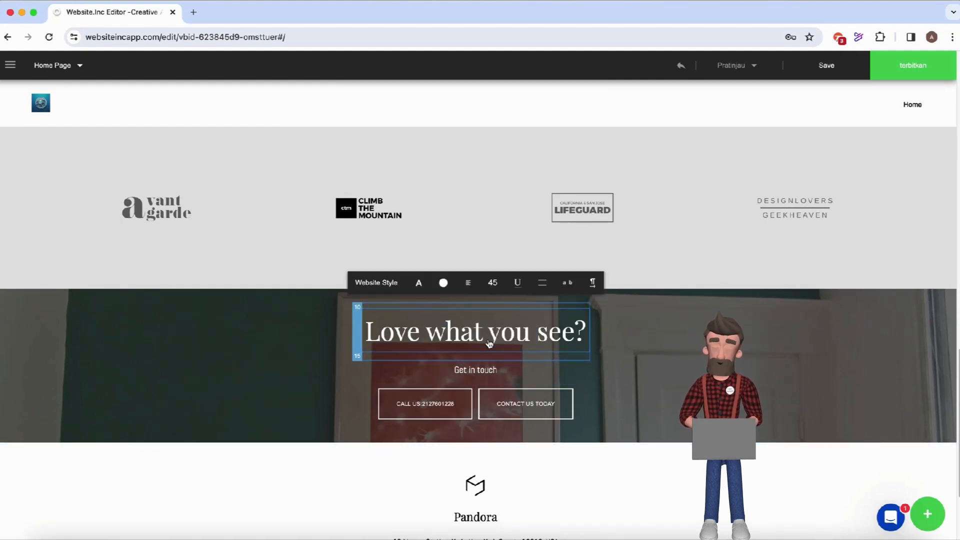
pyautogui.press('BackSpace')
pyautogui.press('BackSpace')
pyautogui.press('BackSpace')
pyautogui.press('BackSpace')
pyautogui.press('BackSpace')
pyautogui.press('BackSpace')
pyautogui.press('BackSpace')
pyautogui.press('BackSpace')
pyautogui.press('BackSpace')
pyautogui.press('BackSpace')
pyautogui.press('BackSpace')
pyautogui.press('BackSpace')
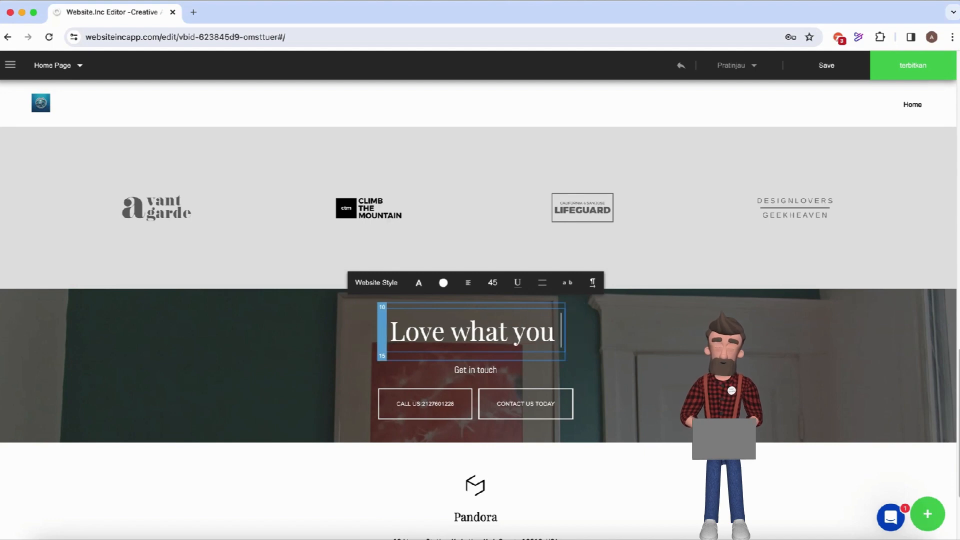
pyautogui.press('BackSpace')
pyautogui.press('BackSpace')
pyautogui.press('BackSpace')
pyautogui.press('BackSpace')
pyautogui.press('BackSpace')
pyautogui.press('BackSpace')
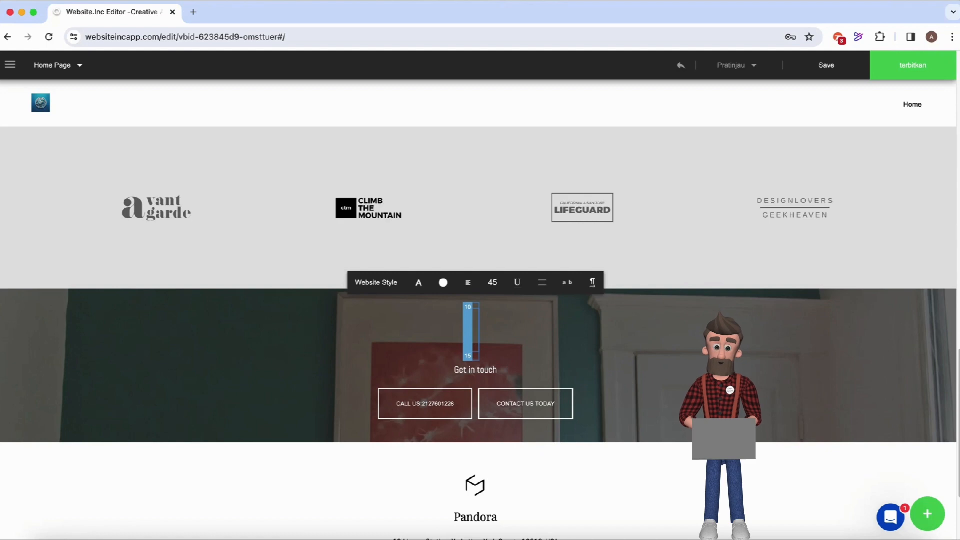
pyautogui.write('S')
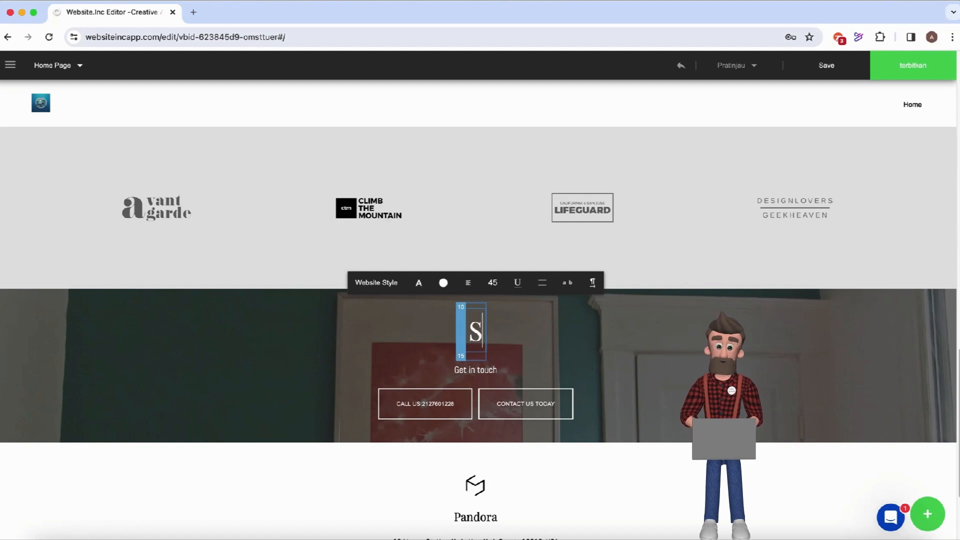
pyautogui.write('ilakan hubungi ')
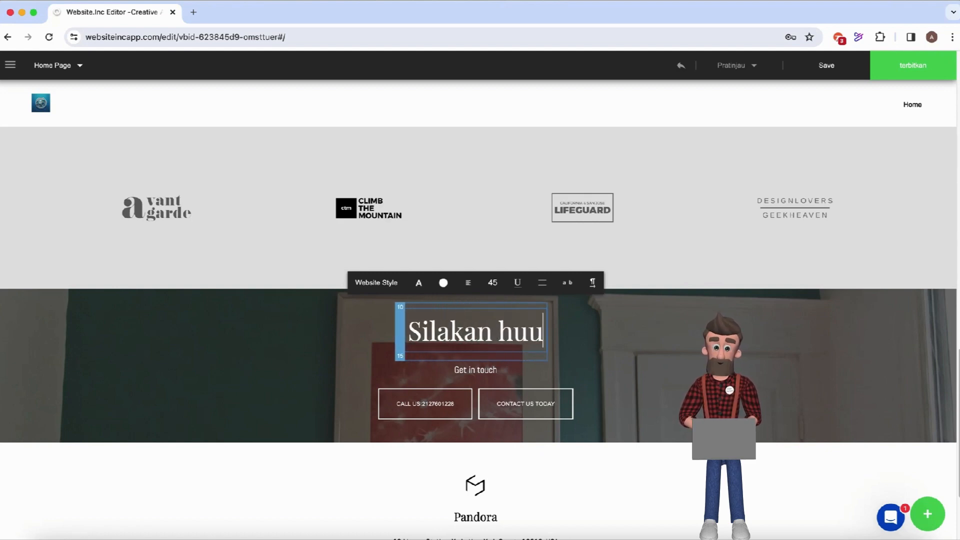
pyautogui.write('kami')
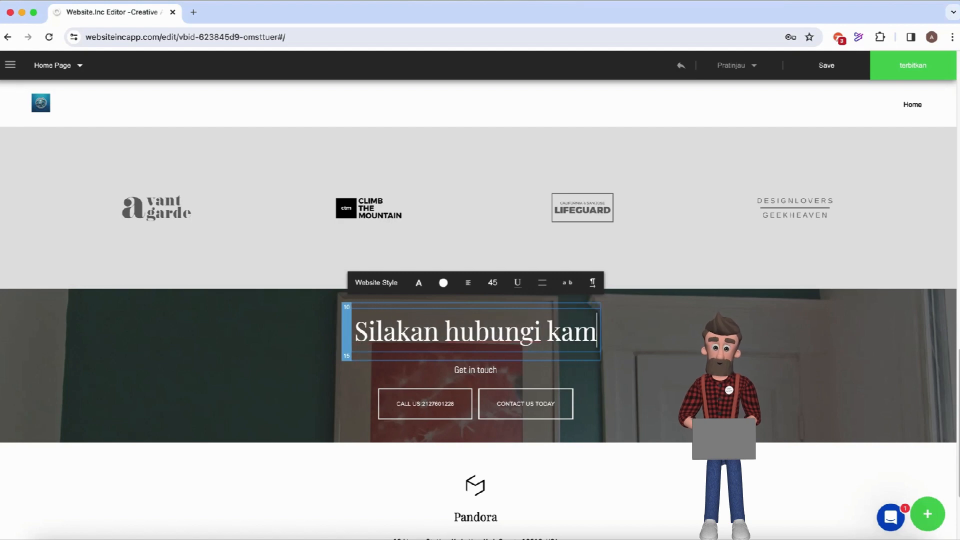
# Replace the 'Get in touch' subtitle text with 'Websphere.com'.
pyautogui.click(482, 370)
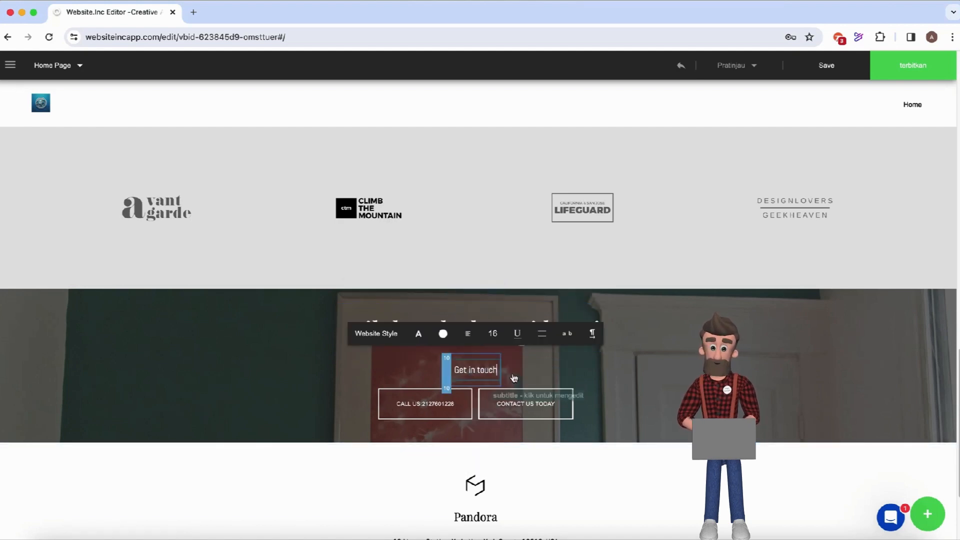
pyautogui.press('BackSpace')
pyautogui.press('BackSpace')
pyautogui.press('BackSpace')
pyautogui.press('BackSpace')
pyautogui.press('BackSpace')
pyautogui.press('BackSpace')
pyautogui.press('BackSpace')
pyautogui.press('BackSpace')
pyautogui.press('BackSpace')
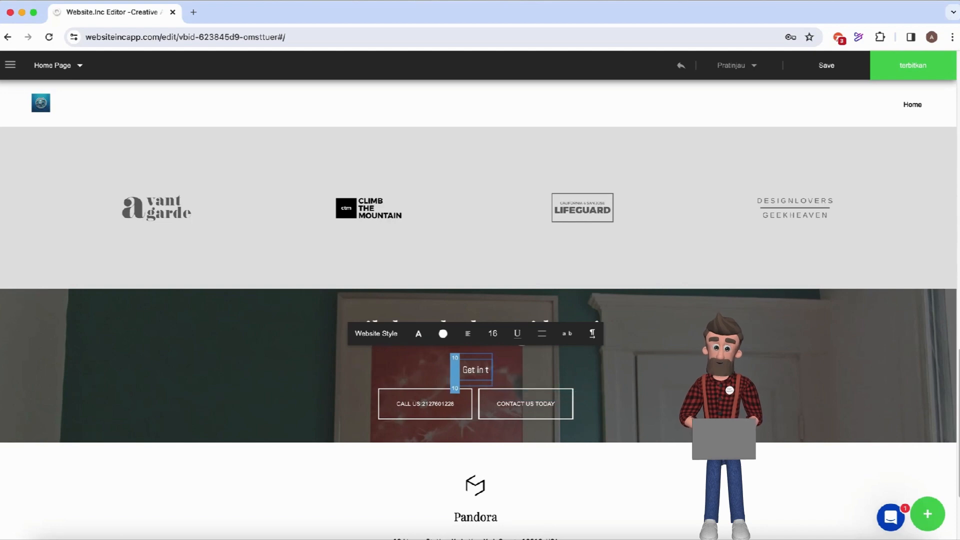
pyautogui.press('BackSpace')
pyautogui.press('BackSpace')
pyautogui.press('BackSpace')
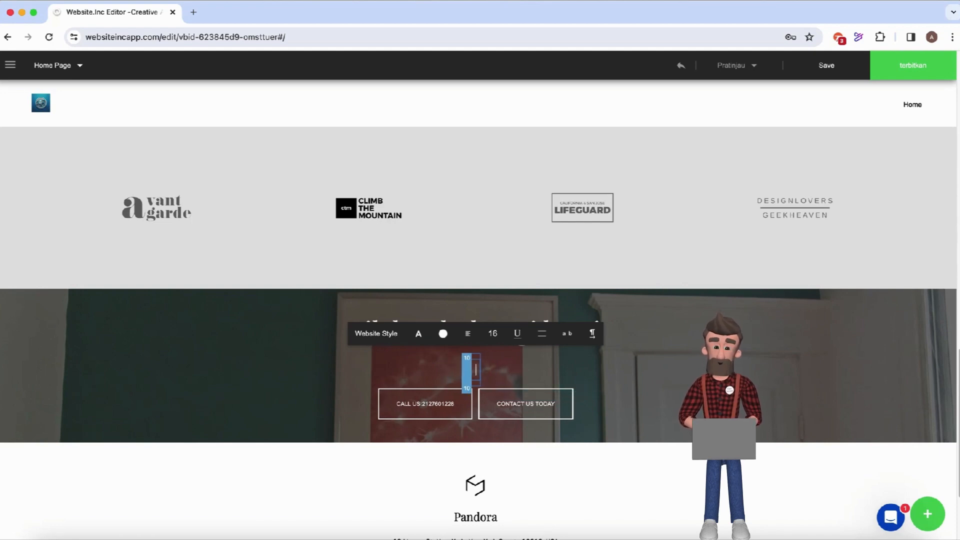
pyautogui.write('Webs')
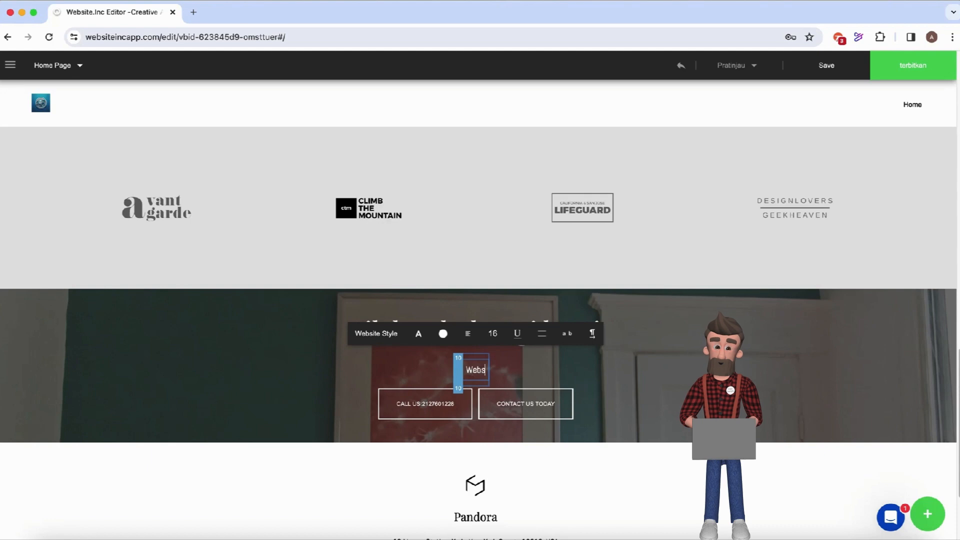
pyautogui.write('phere')
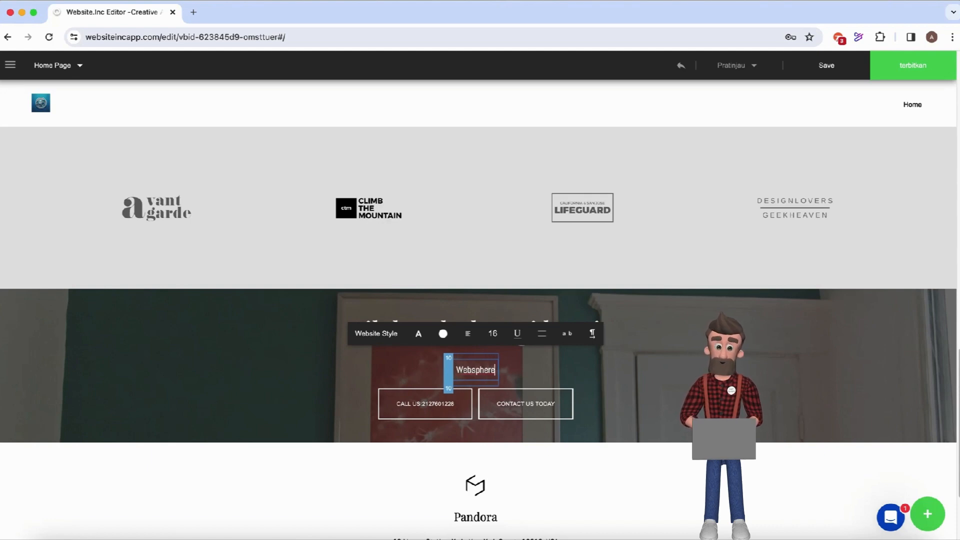
pyautogui.write('.co')
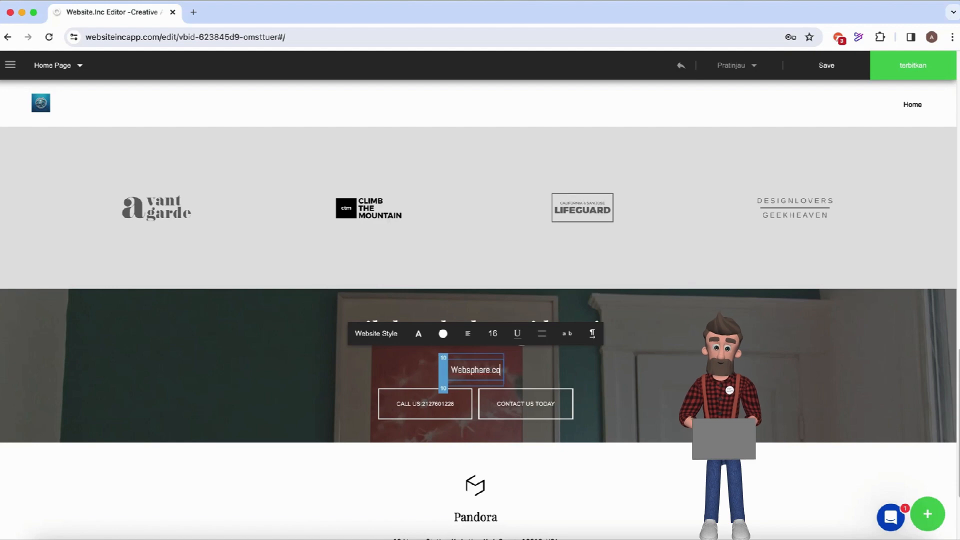
pyautogui.write('m')
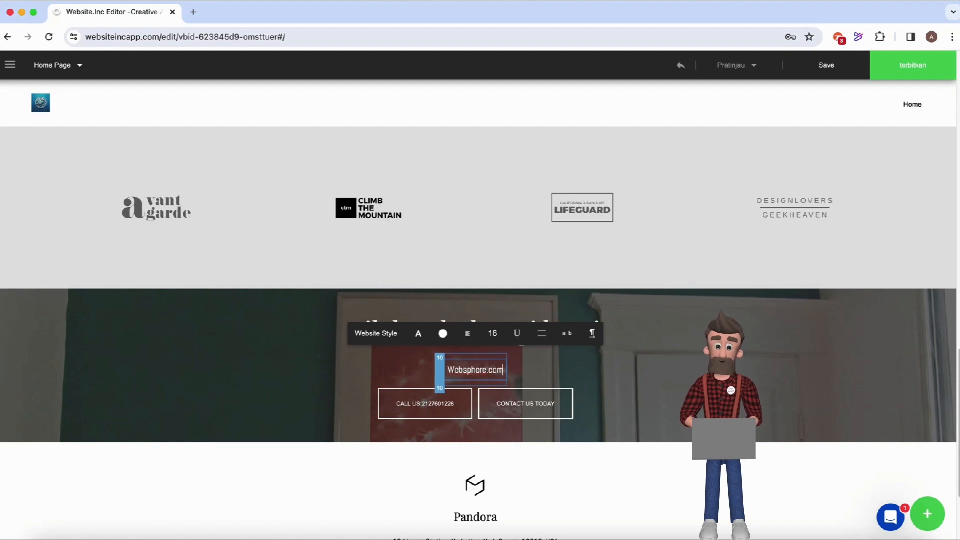
pyautogui.click(441, 404)
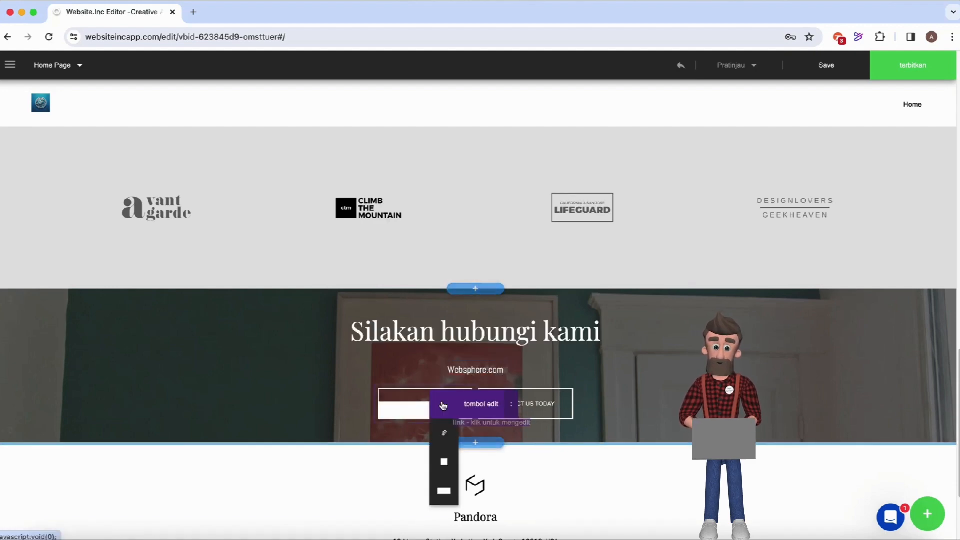
# Relabel the CALL US button as 'HUBUNGI KAMI DI' followed by the company phone number.
pyautogui.click(468, 406)
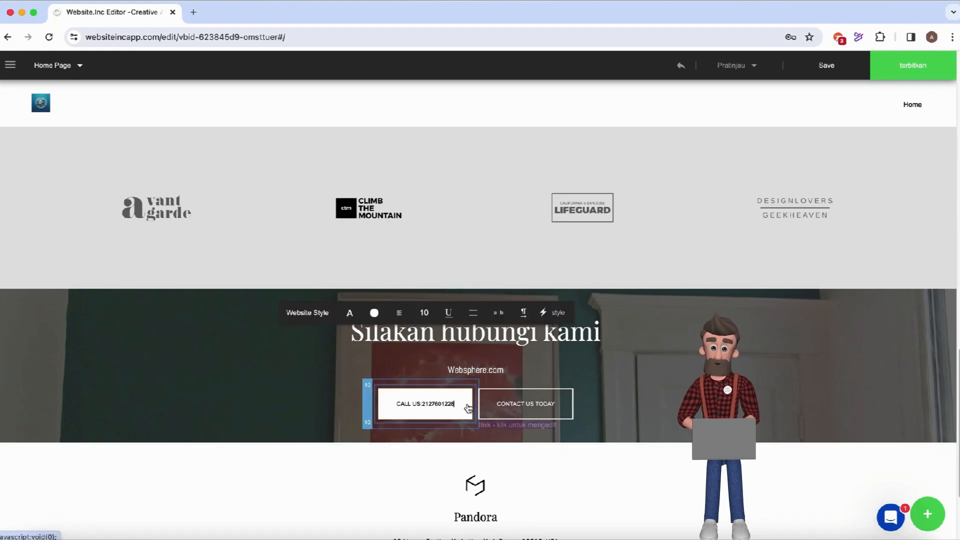
pyautogui.press('BackSpace')
pyautogui.press('BackSpace')
pyautogui.press('BackSpace')
pyautogui.press('BackSpace')
pyautogui.press('BackSpace')
pyautogui.press('BackSpace')
pyautogui.press('BackSpace')
pyautogui.press('BackSpace')
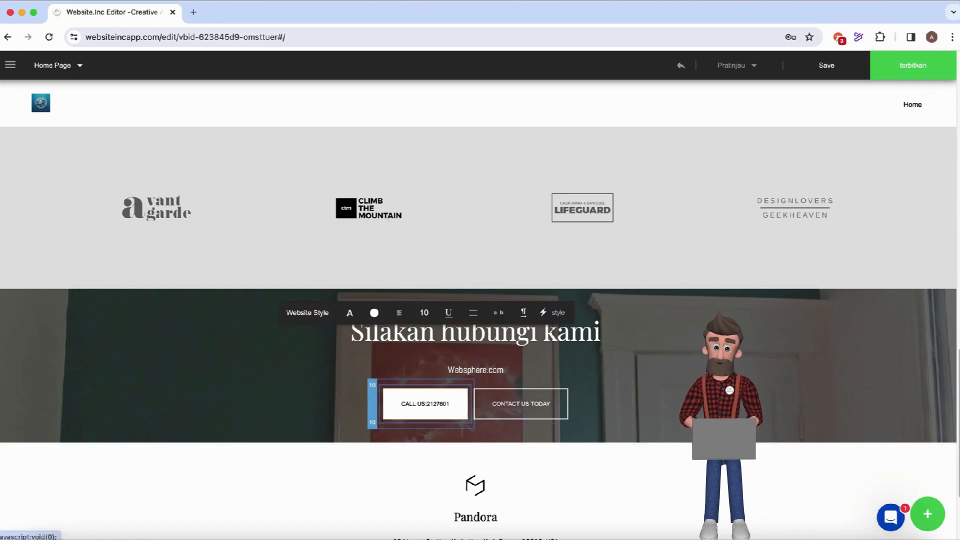
pyautogui.press('BackSpace')
pyautogui.press('BackSpace')
pyautogui.press('BackSpace')
pyautogui.press('BackSpace')
pyautogui.press('BackSpace')
pyautogui.press('BackSpace')
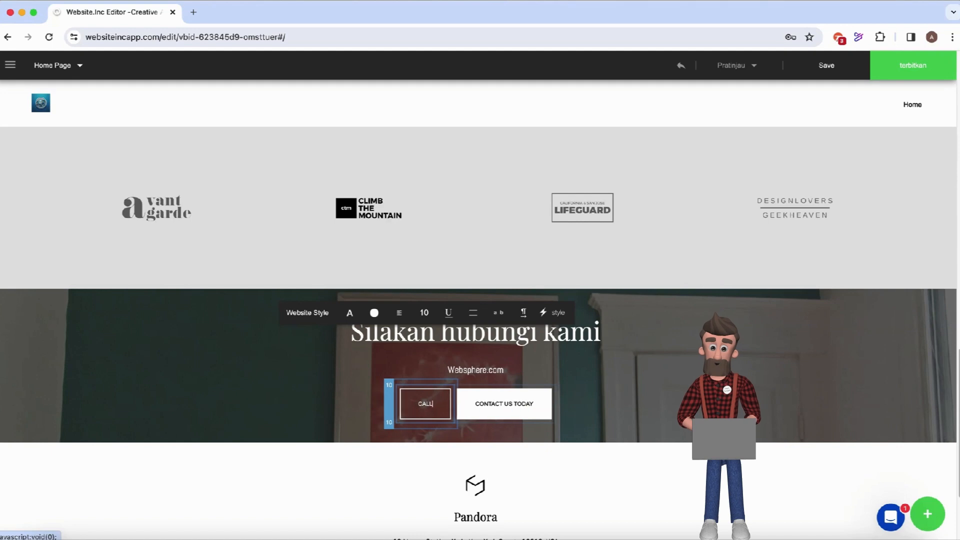
pyautogui.press('BackSpace')
pyautogui.press('BackSpace')
pyautogui.press('BackSpace')
pyautogui.press('BackSpace')
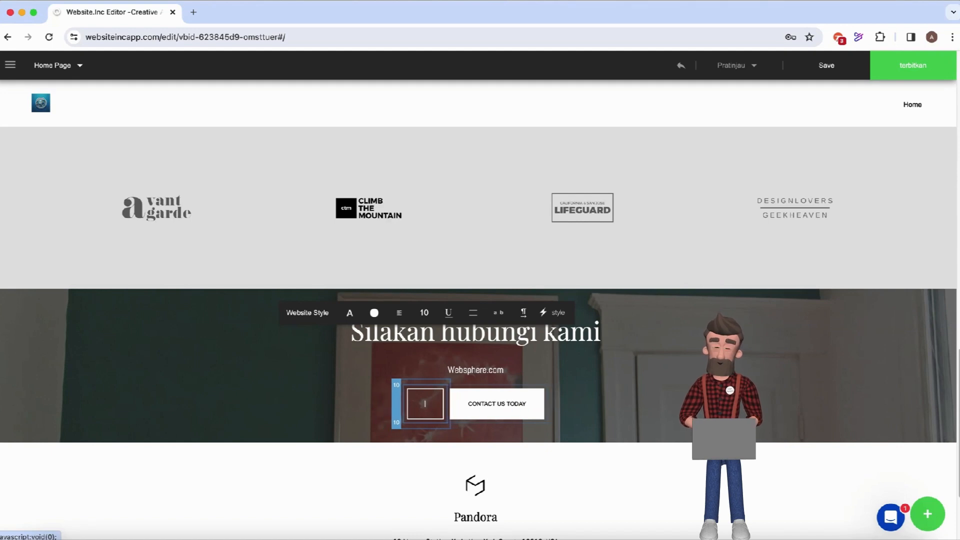
pyautogui.write('HUBUNGI ')
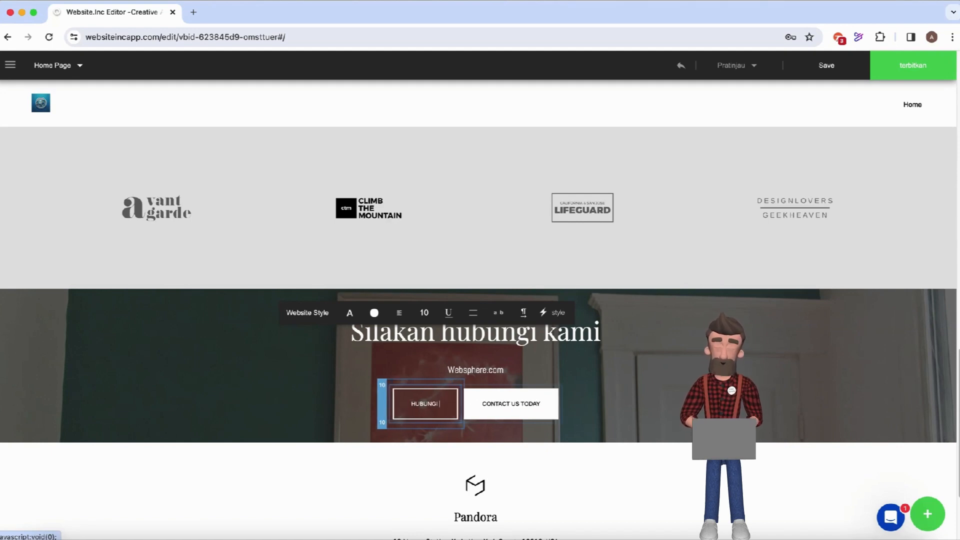
pyautogui.write('KAMI DI ')
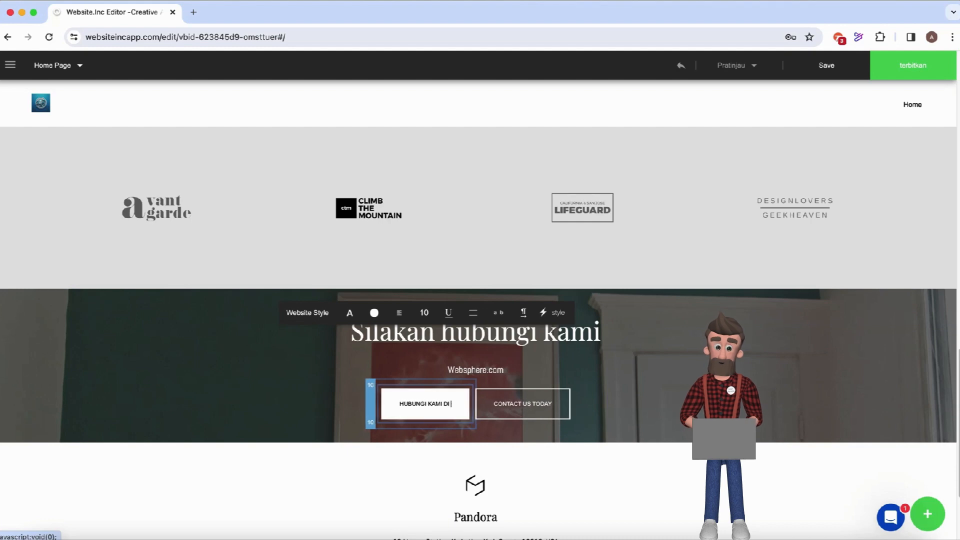
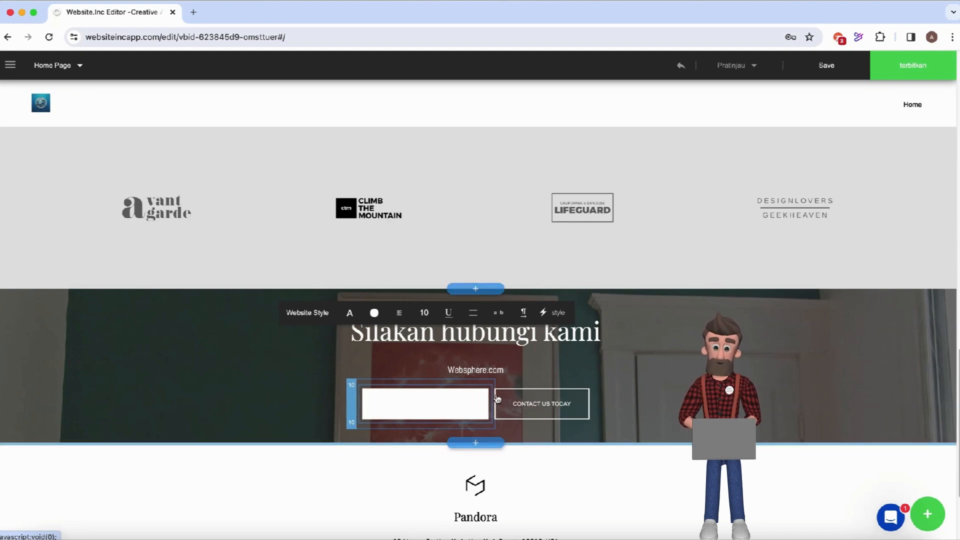
# Check the CONTACT US TODAY button's extra options, then select the footer logo above Pandora.
pyautogui.click(522, 405)
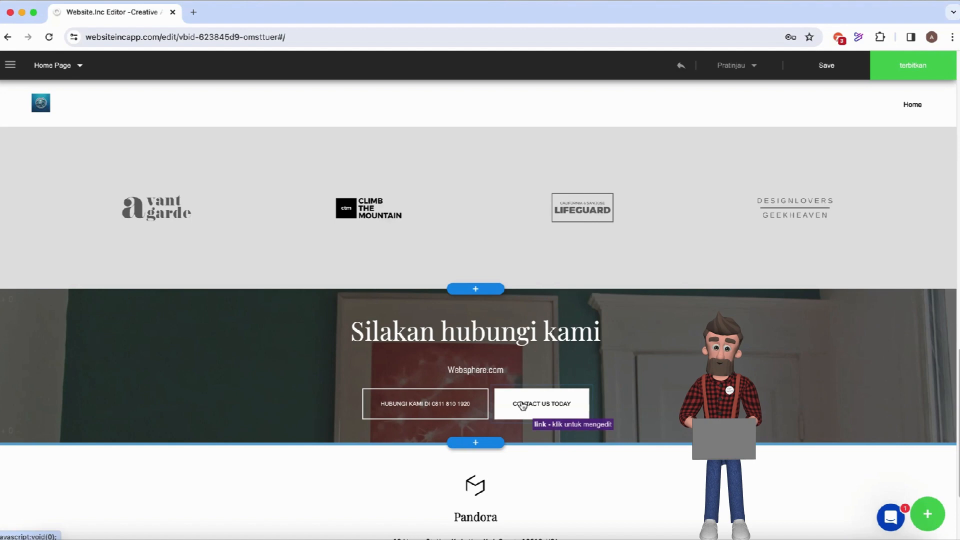
pyautogui.click(522, 406)
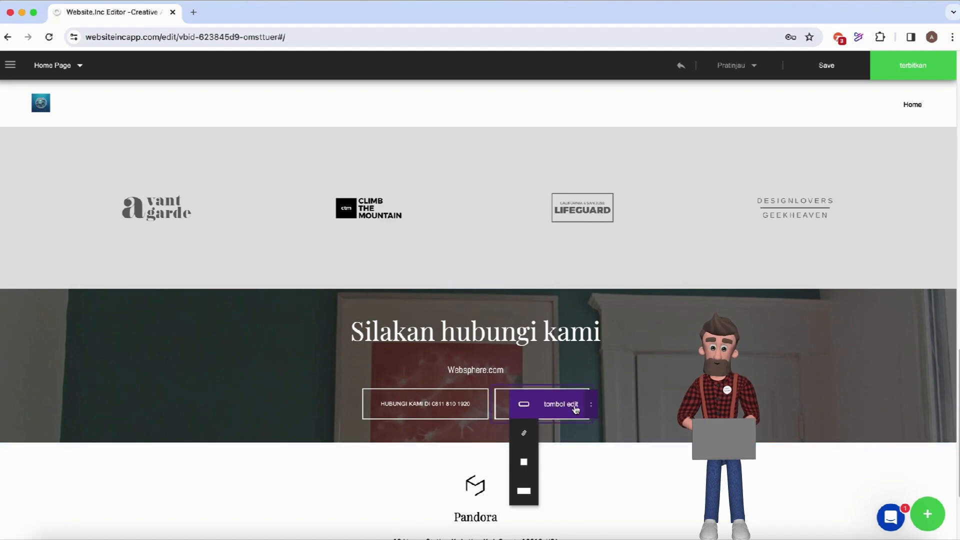
pyautogui.click(590, 405)
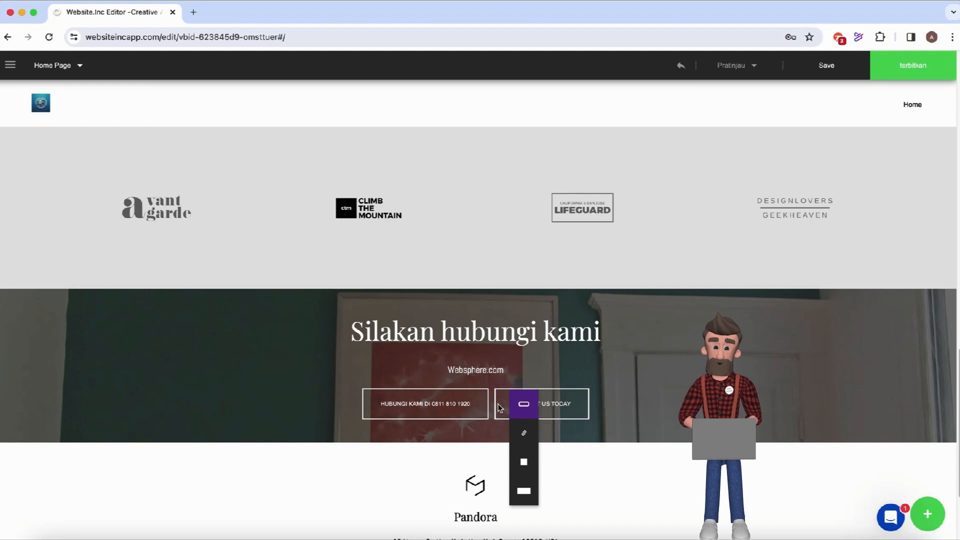
pyautogui.moveTo(512, 433)
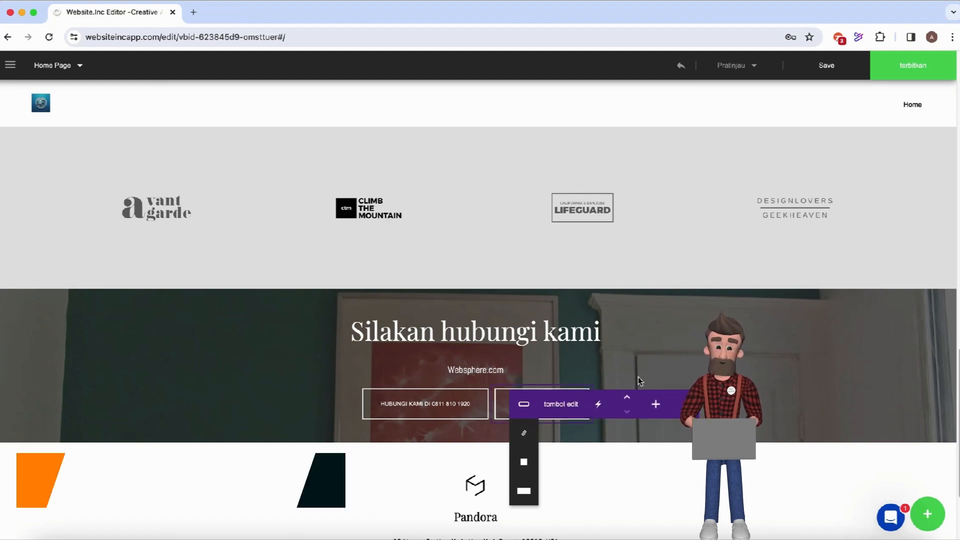
pyautogui.click(644, 351)
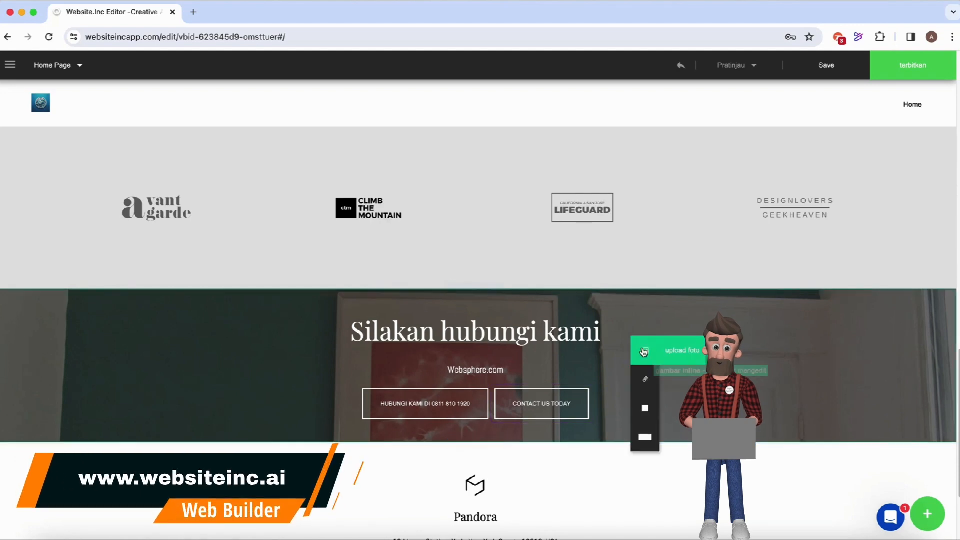
pyautogui.click(478, 490)
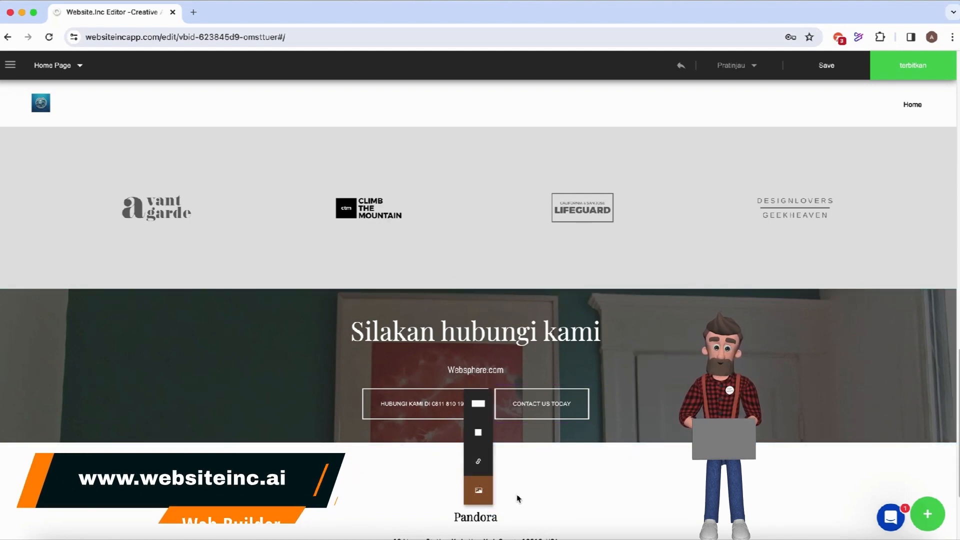
# Upload the circular DALL-E logo from Downloads as the footer logo.
pyautogui.click(515, 490)
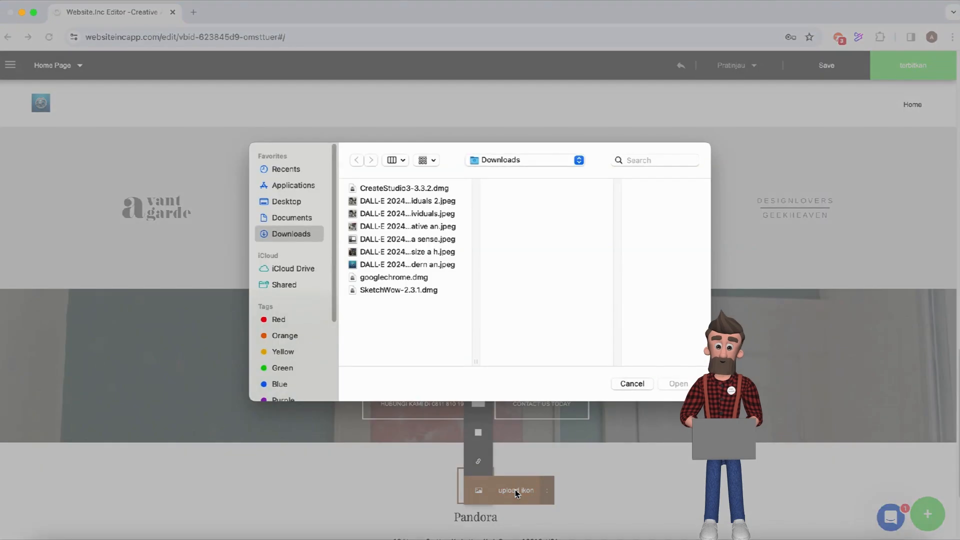
pyautogui.click(396, 265)
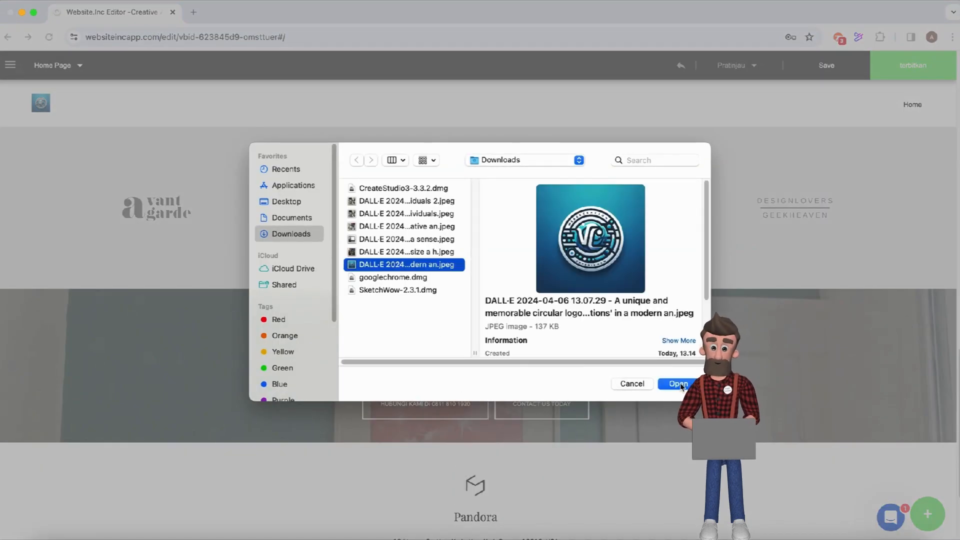
pyautogui.click(677, 384)
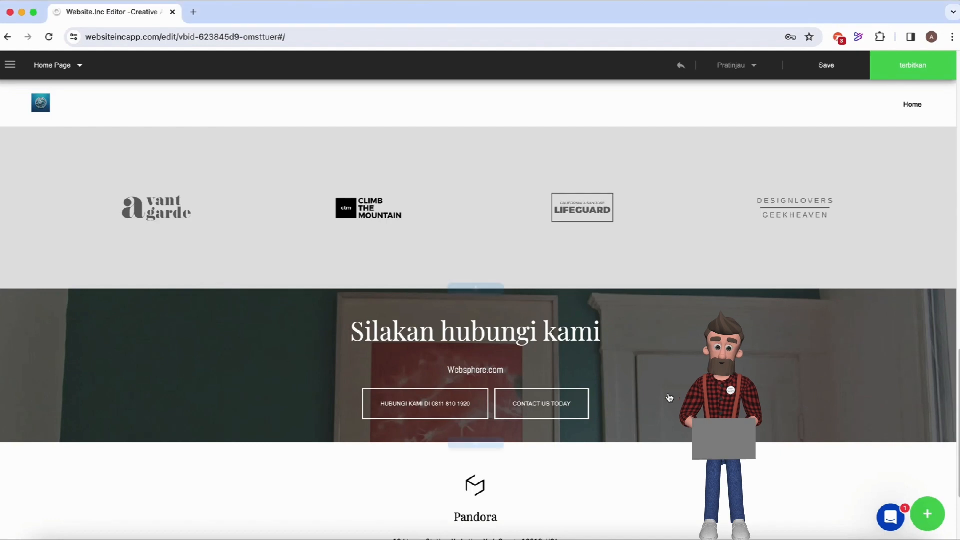
# Rename the footer heading 'Pandora' to 'Webshpere'.
pyautogui.click(474, 521)
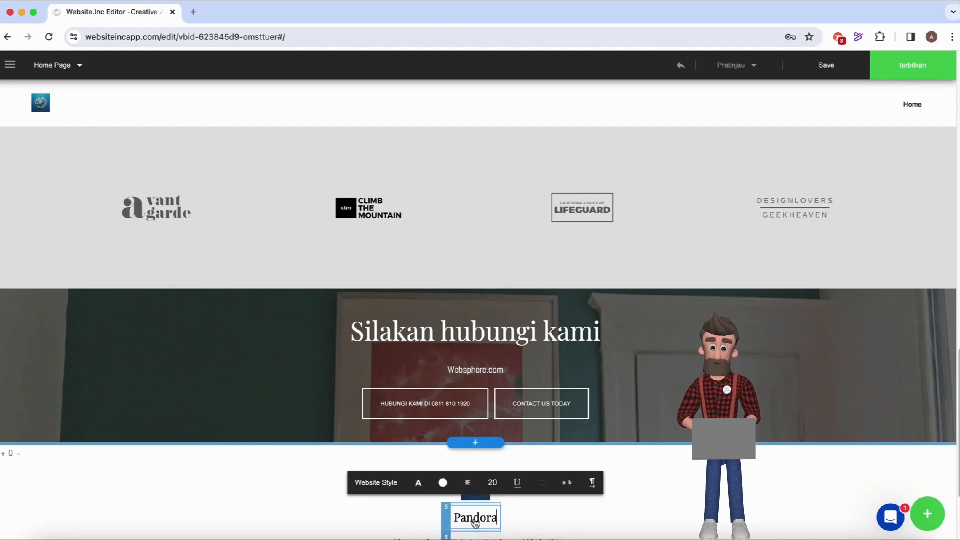
pyautogui.press('BackSpace')
pyautogui.press('BackSpace')
pyautogui.press('BackSpace')
pyautogui.press('BackSpace')
pyautogui.press('BackSpace')
pyautogui.press('BackSpace')
pyautogui.press('BackSpace')
pyautogui.write('Websh')
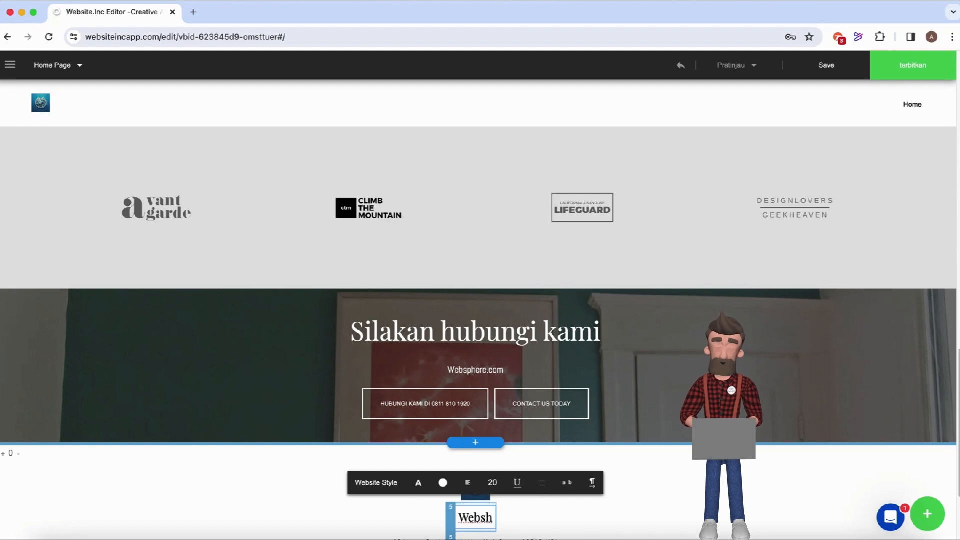
pyautogui.write('pere')
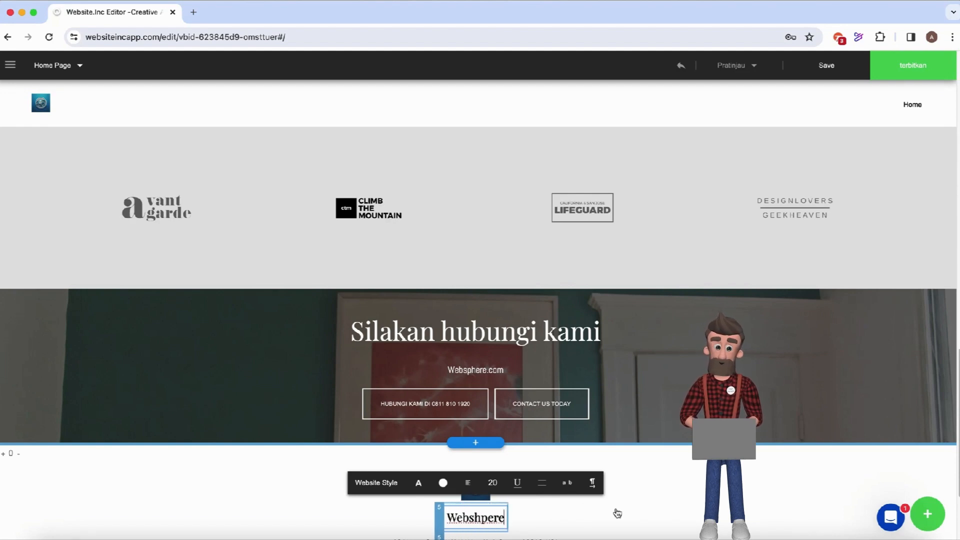
pyautogui.click(650, 507)
pyautogui.scroll(20, 638, 479)
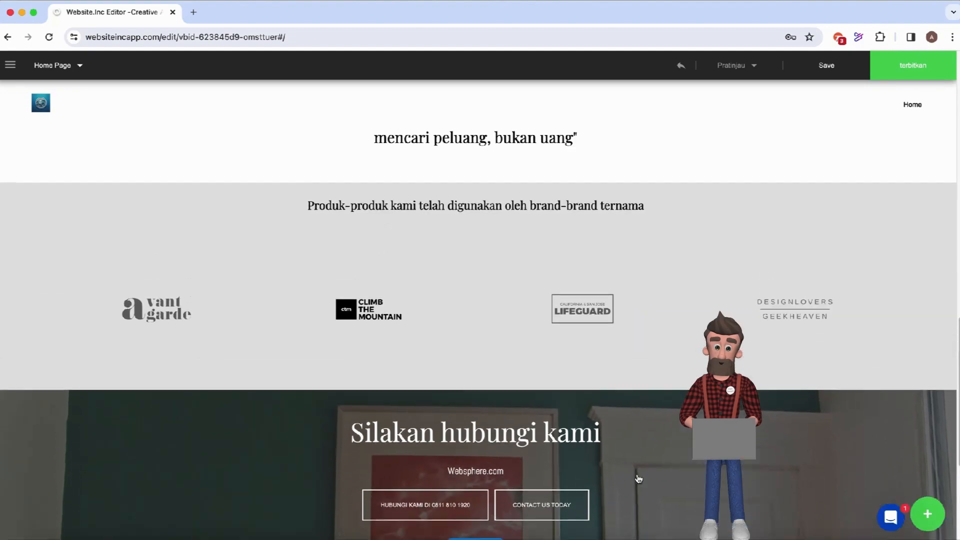
pyautogui.scroll(5, 638, 479)
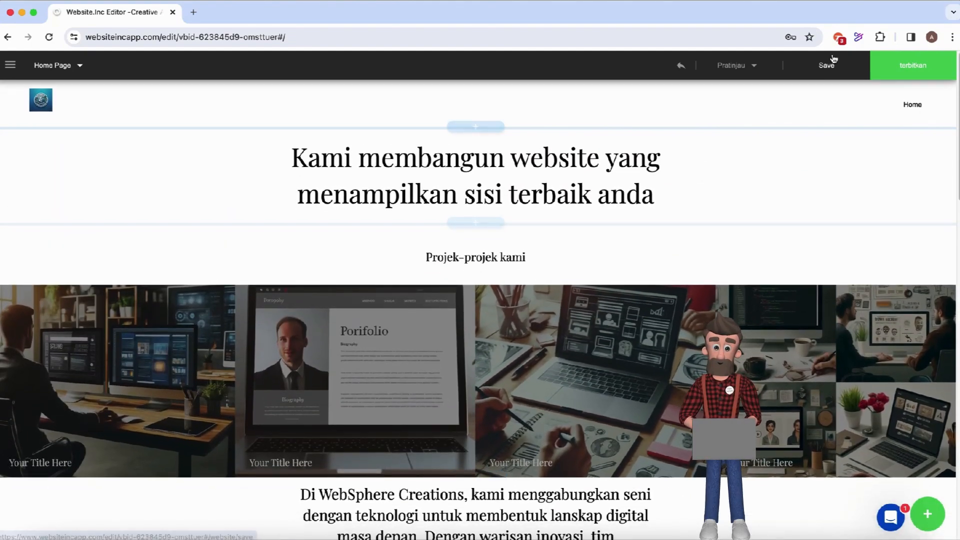
# Save the site to the account under the new name 'Websphere' and go back to the editor.
pyautogui.click(826, 67)
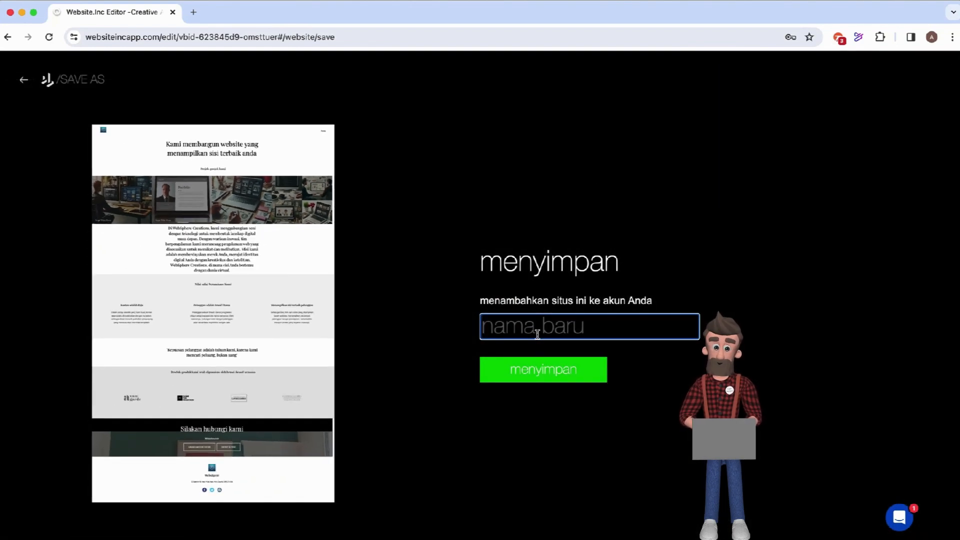
pyautogui.write('Websphere')
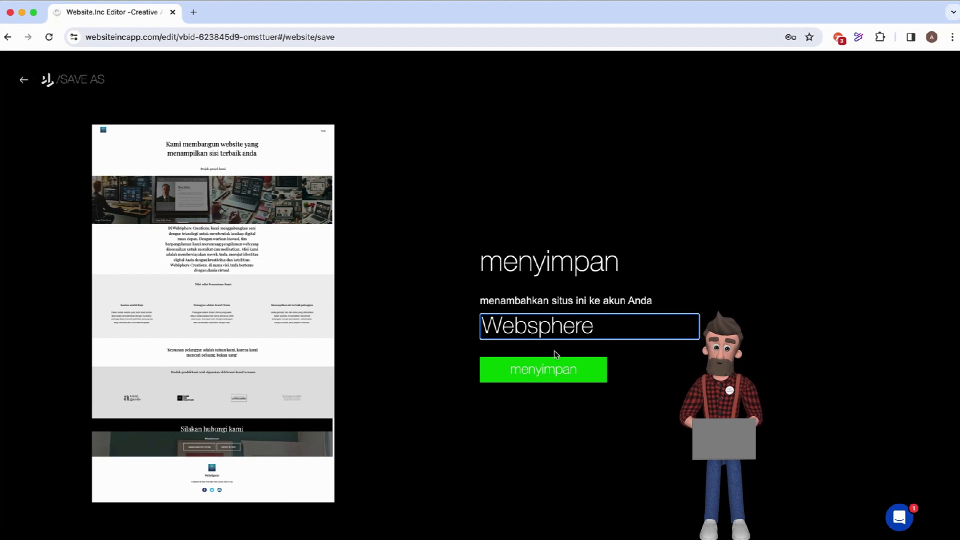
pyautogui.click(563, 377)
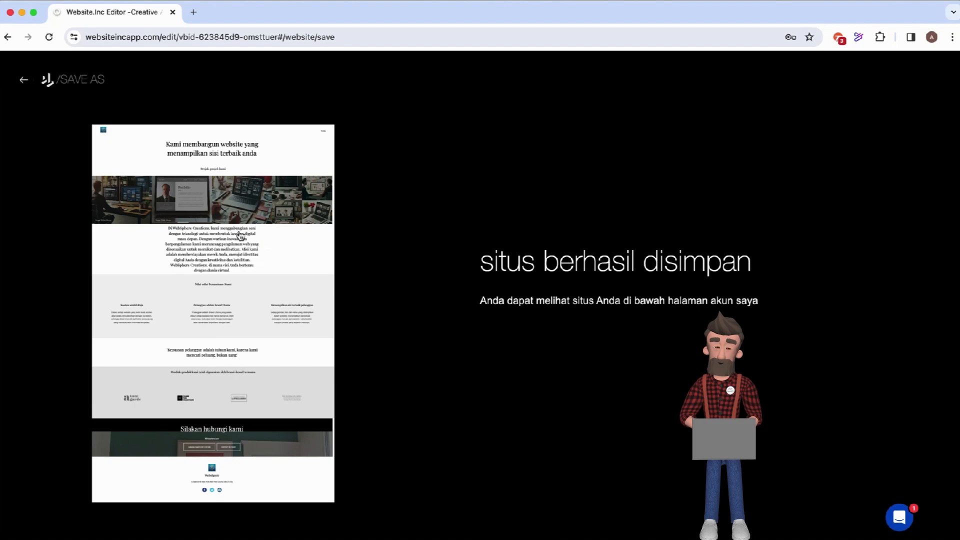
pyautogui.click(24, 79)
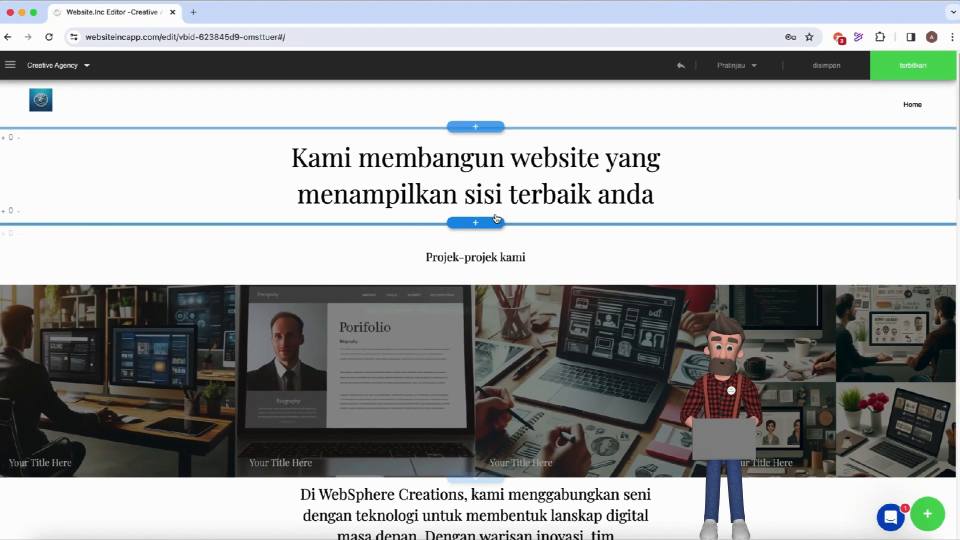
# Create a blank page named 'Artikel' and begin a second blank page.
pyautogui.click(87, 66)
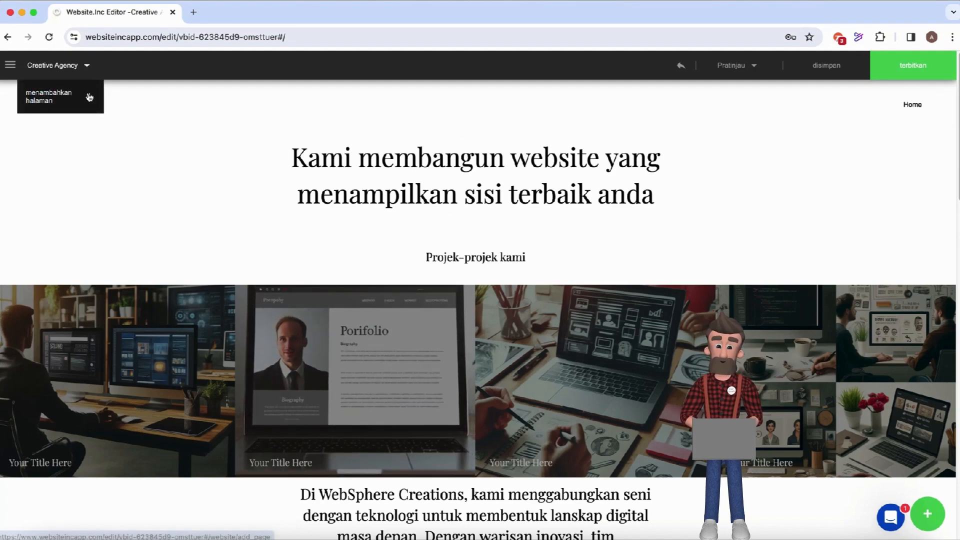
pyautogui.click(90, 97)
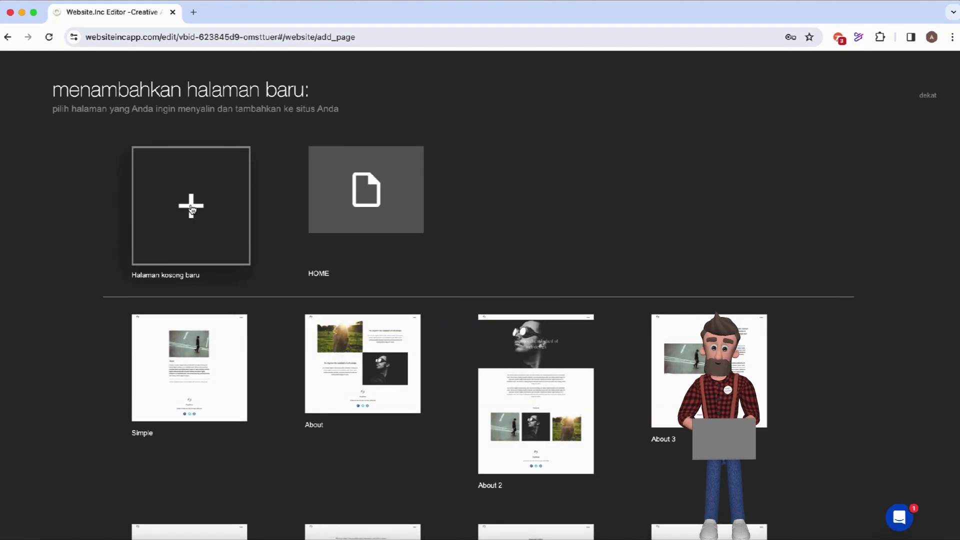
pyautogui.click(191, 209)
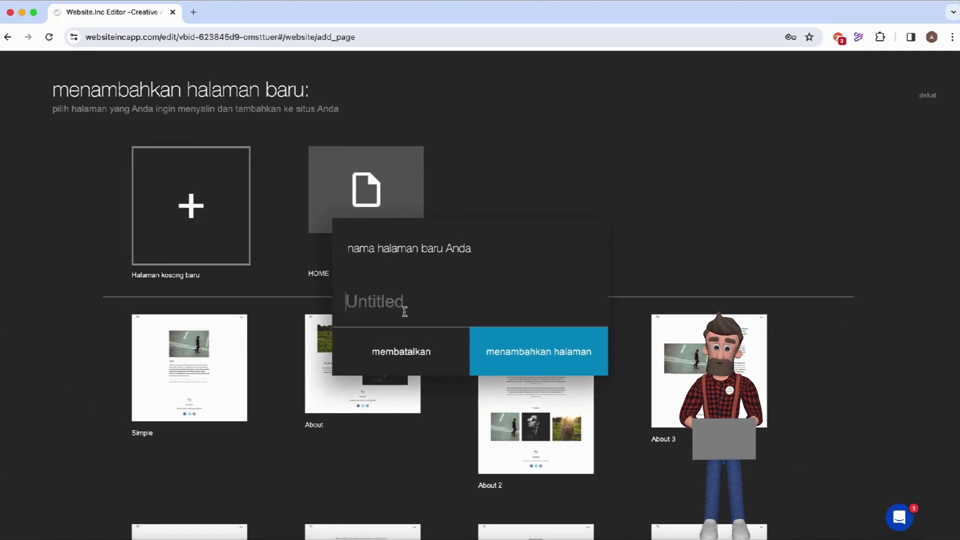
pyautogui.write('Artikel')
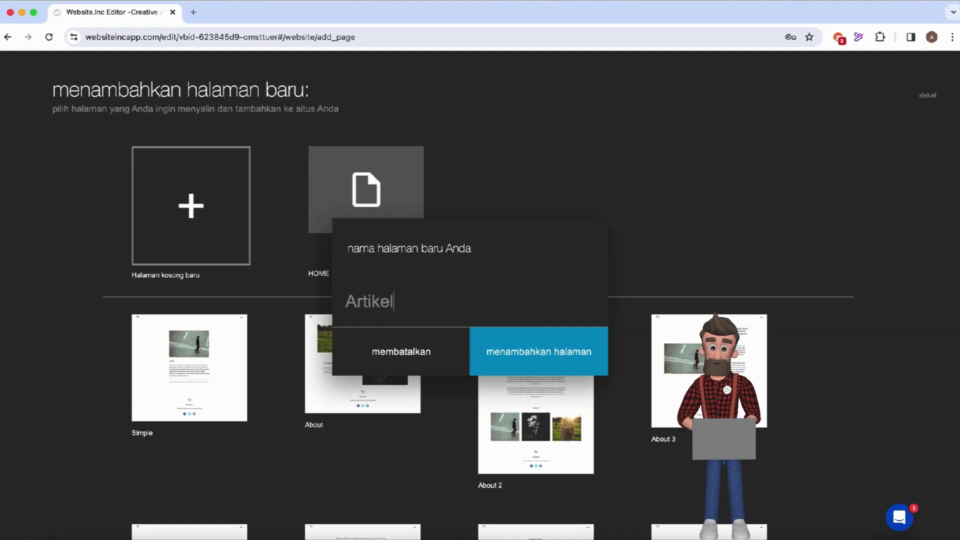
pyautogui.click(547, 359)
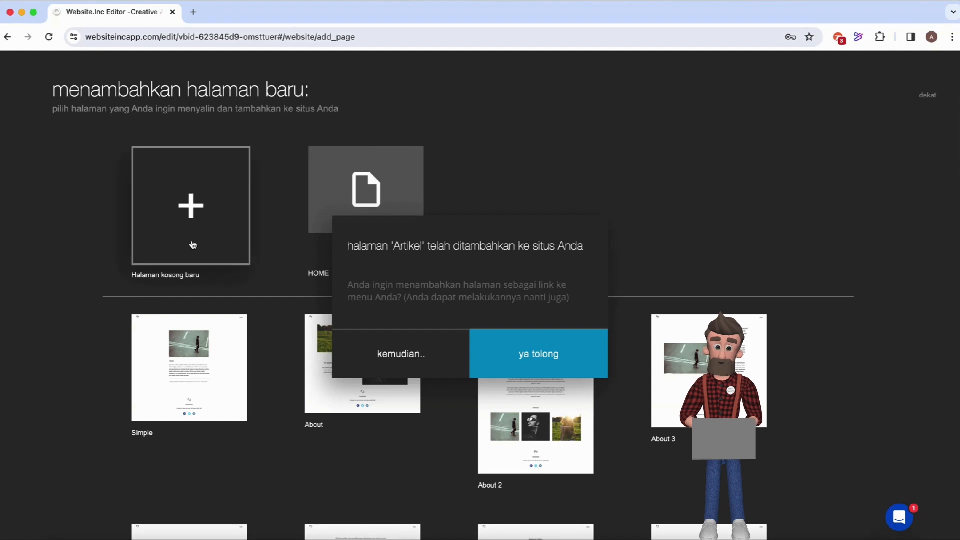
pyautogui.click(190, 205)
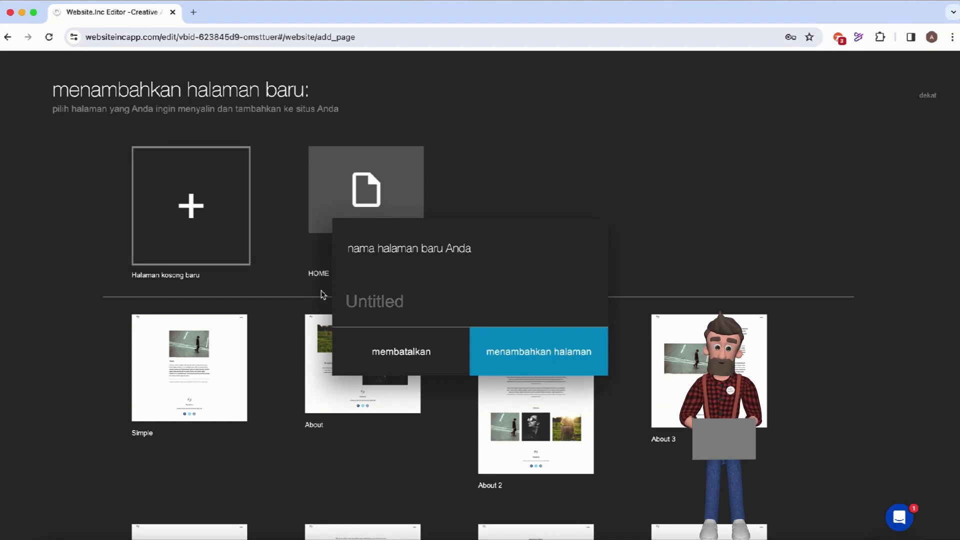
# Name the second blank page 'Gallery', add it, and close the add-page screen.
pyautogui.write('Ge')
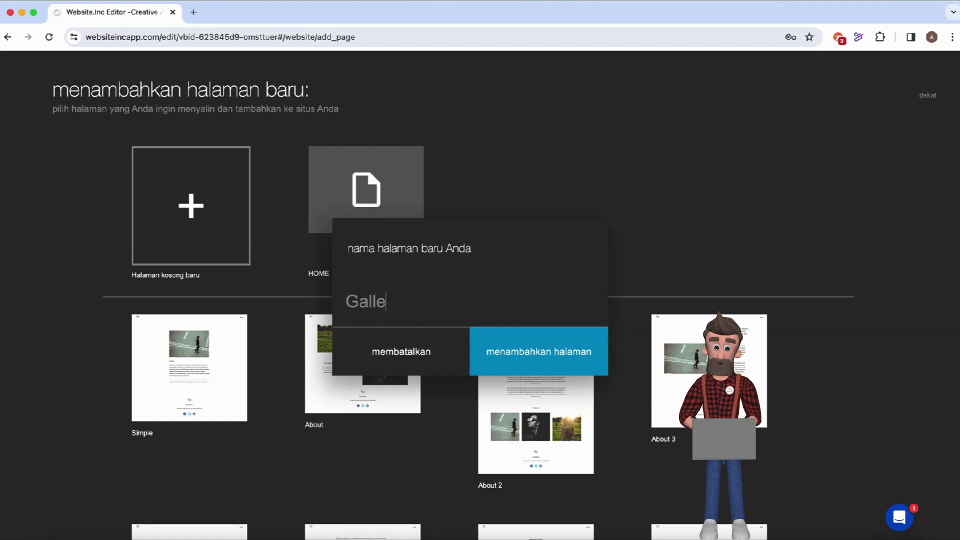
pyautogui.click(524, 361)
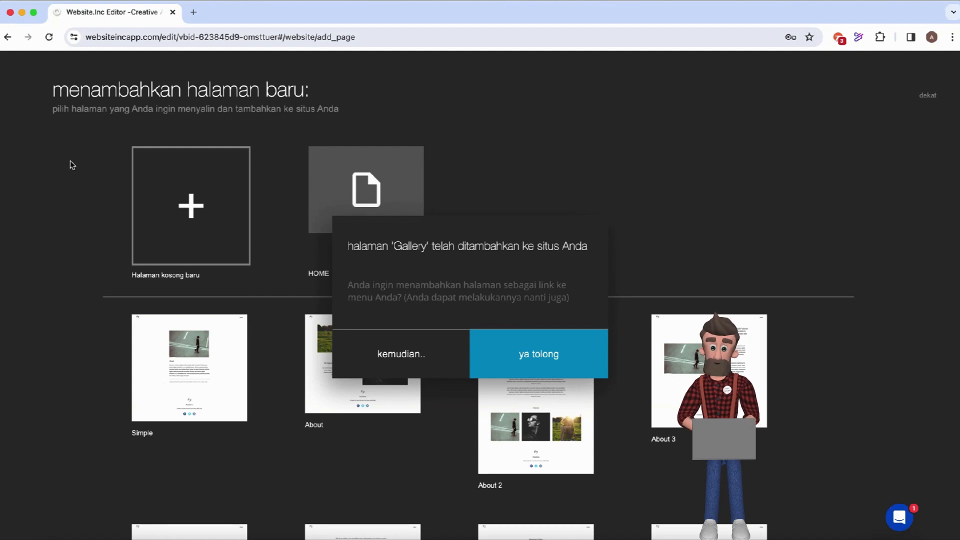
pyautogui.click(931, 98)
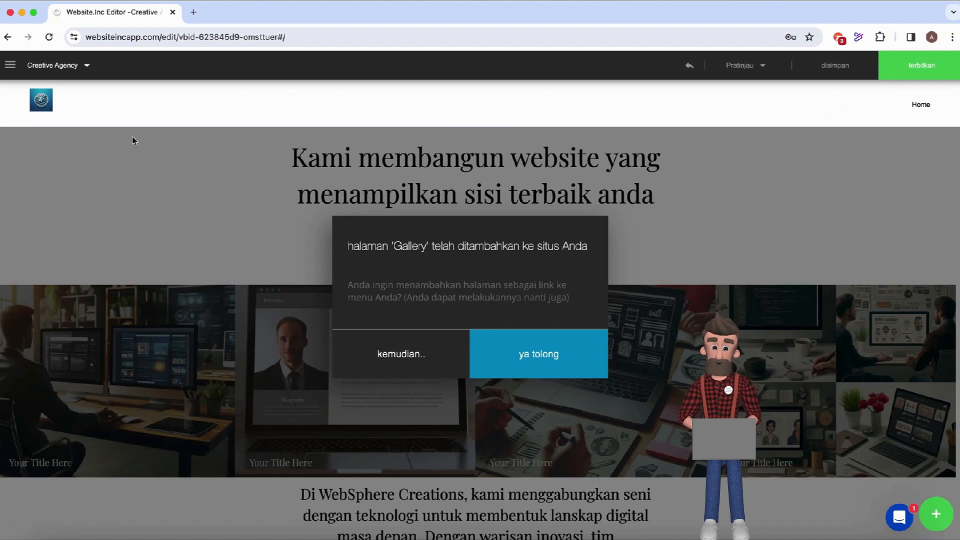
# Add Gallery as a menu link, then switch to editing the Gallery page.
pyautogui.click(538, 364)
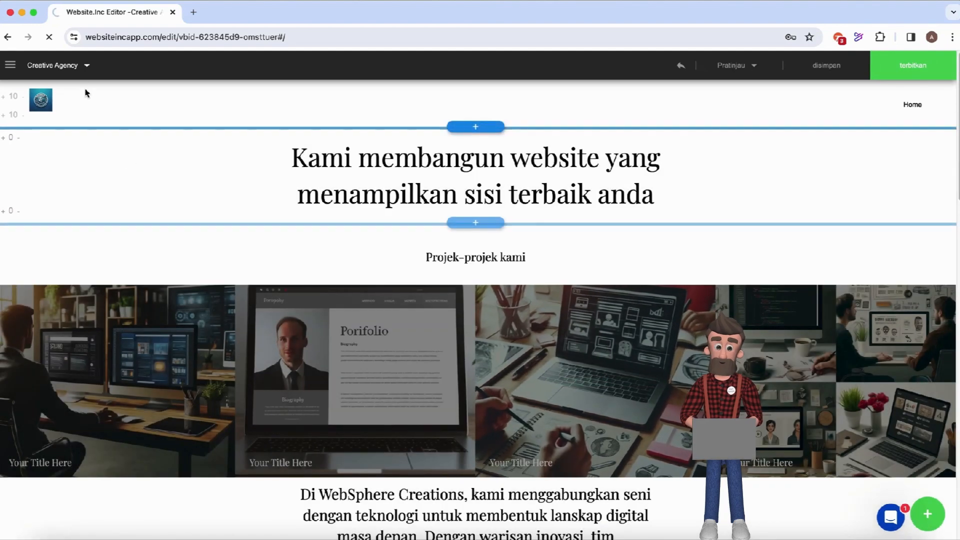
pyautogui.click(87, 67)
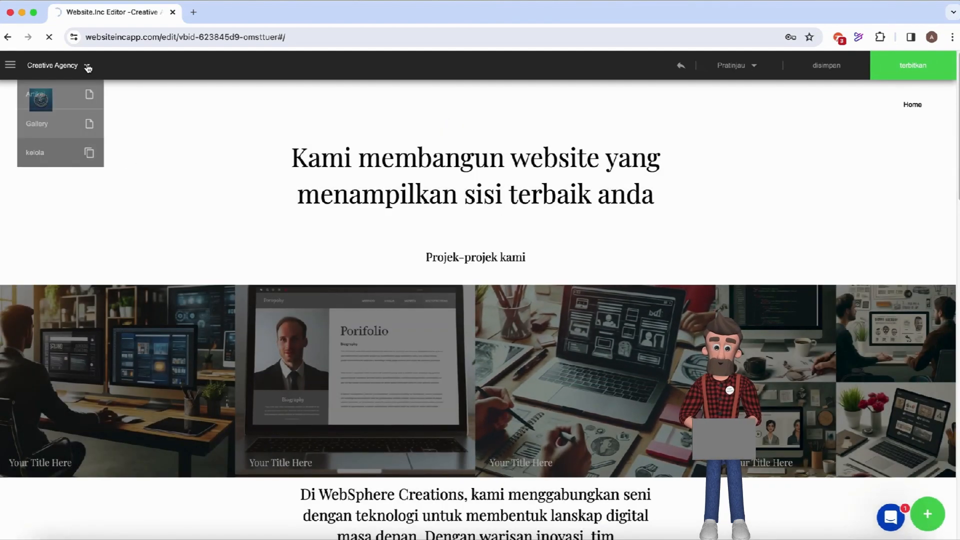
pyautogui.click(61, 124)
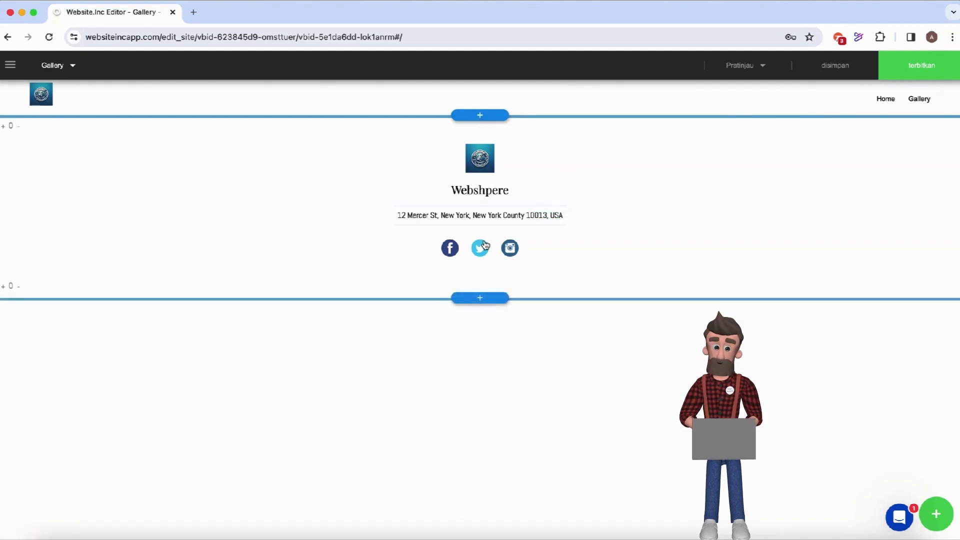
# Insert the product-mockup image-grid template from the galeri layouts onto the Gallery page.
pyautogui.click(481, 118)
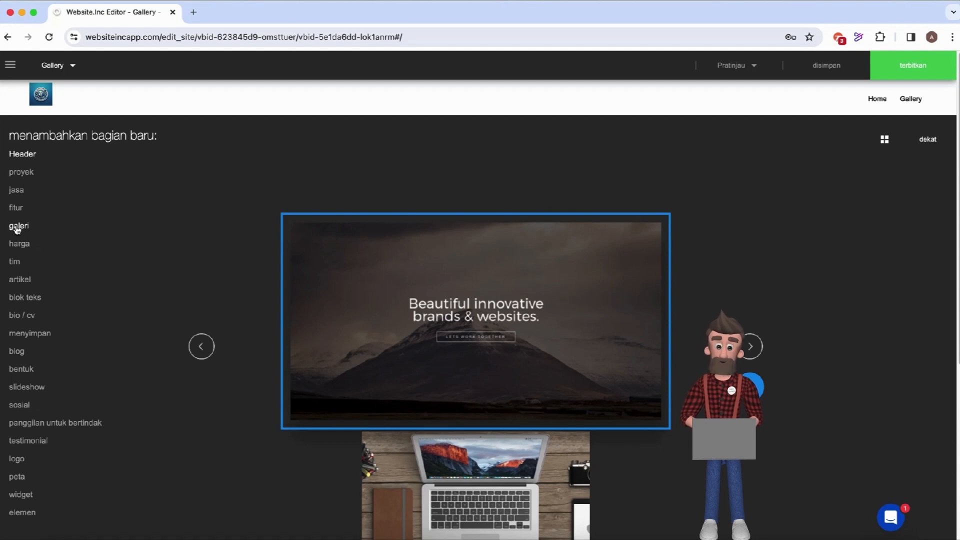
pyautogui.click(17, 227)
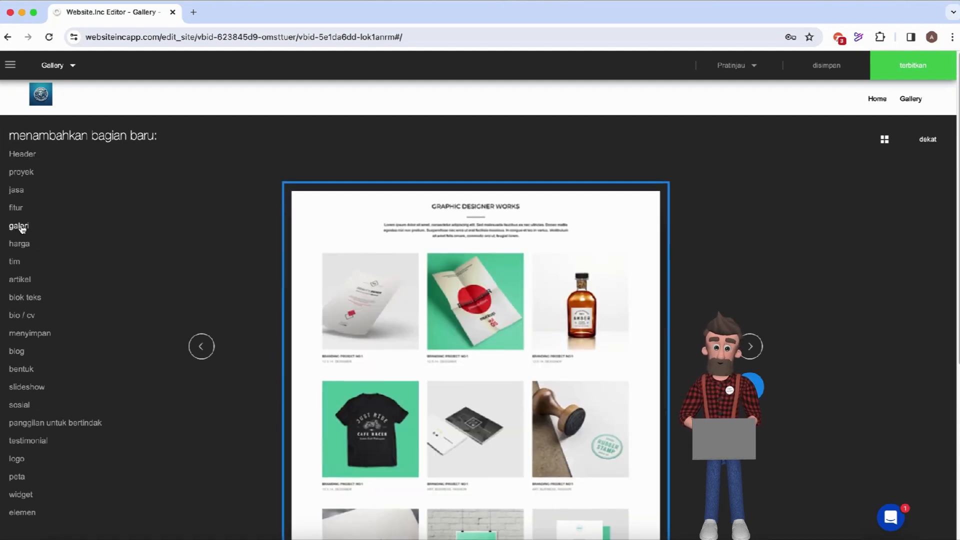
pyautogui.scroll(-3, 480, 398)
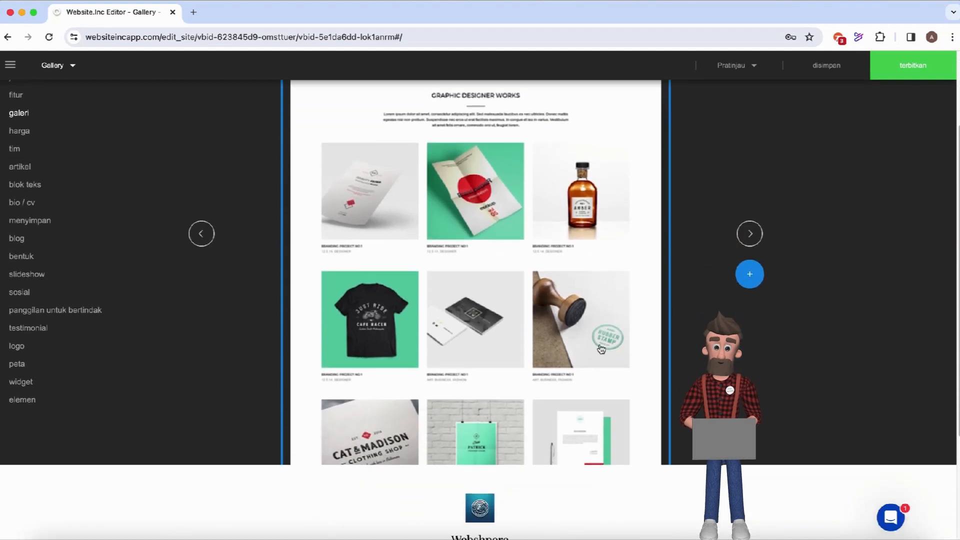
pyautogui.click(750, 233)
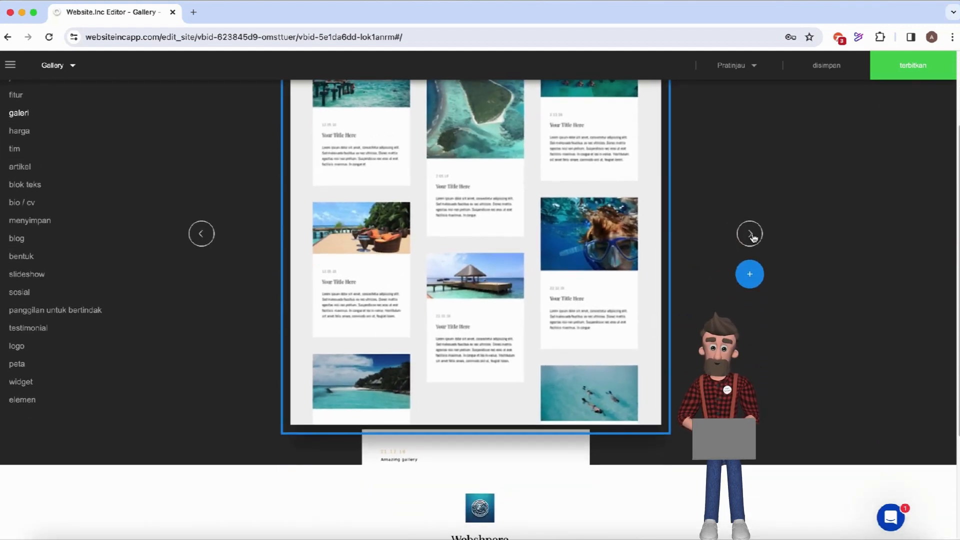
pyautogui.click(750, 233)
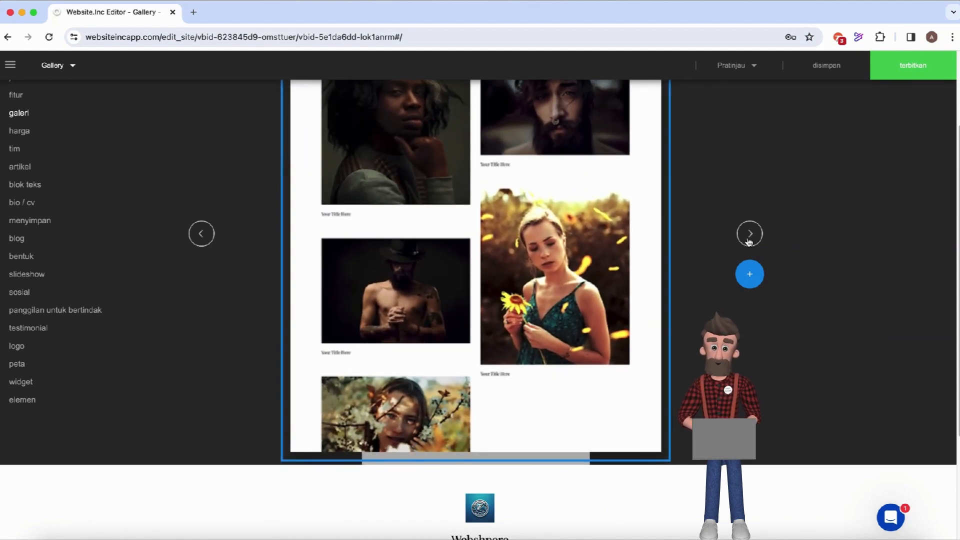
pyautogui.click(749, 242)
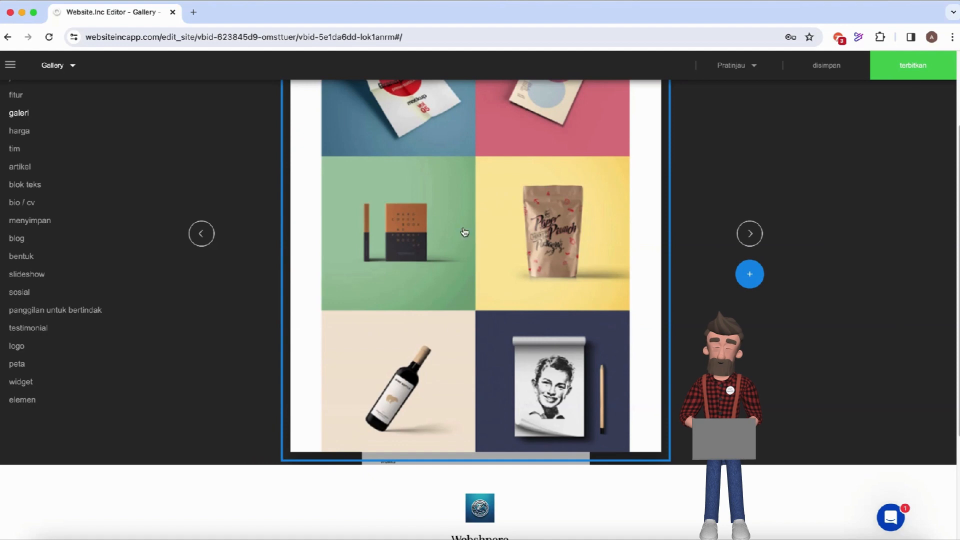
pyautogui.click(750, 278)
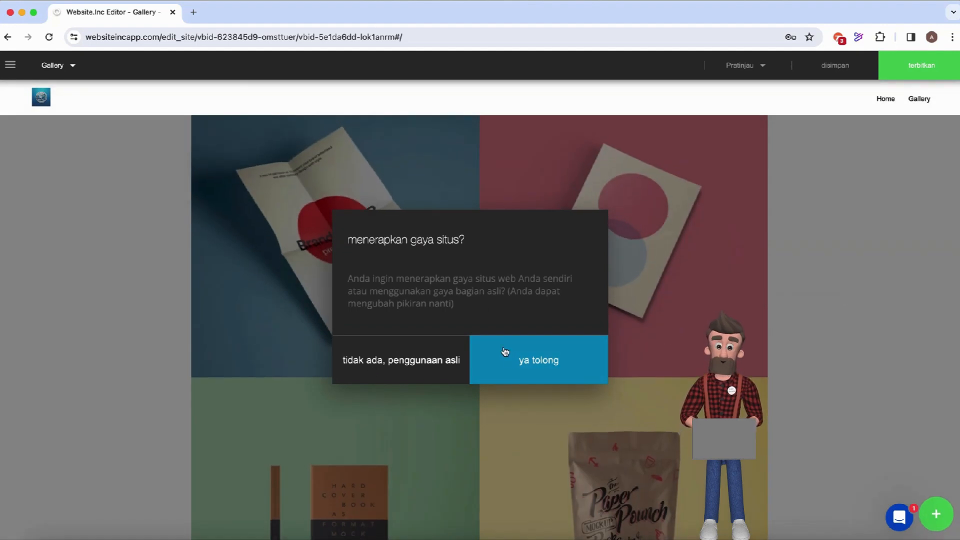
# Apply the site's style, then upload the web-designer and portfolio-laptop images into the top-left and top-right cells.
pyautogui.click(523, 361)
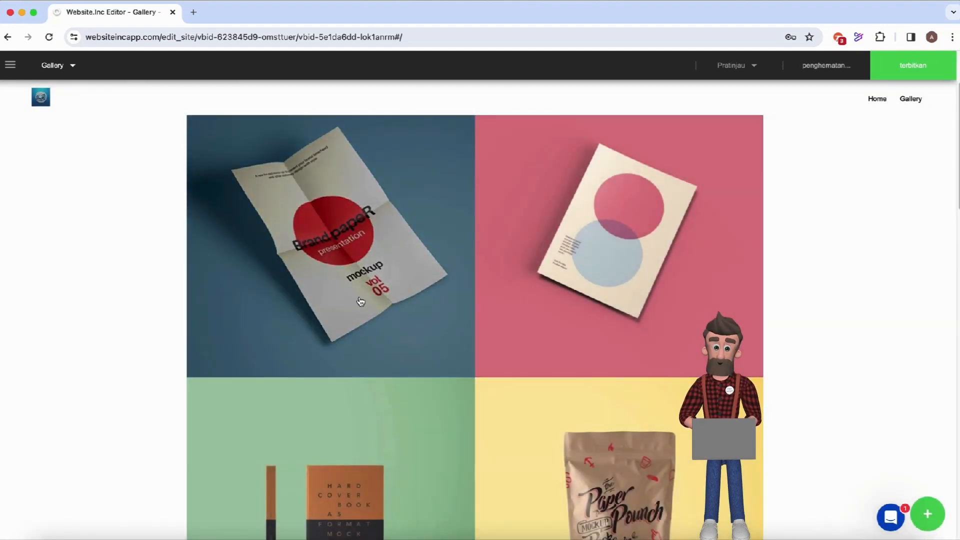
pyautogui.click(331, 275)
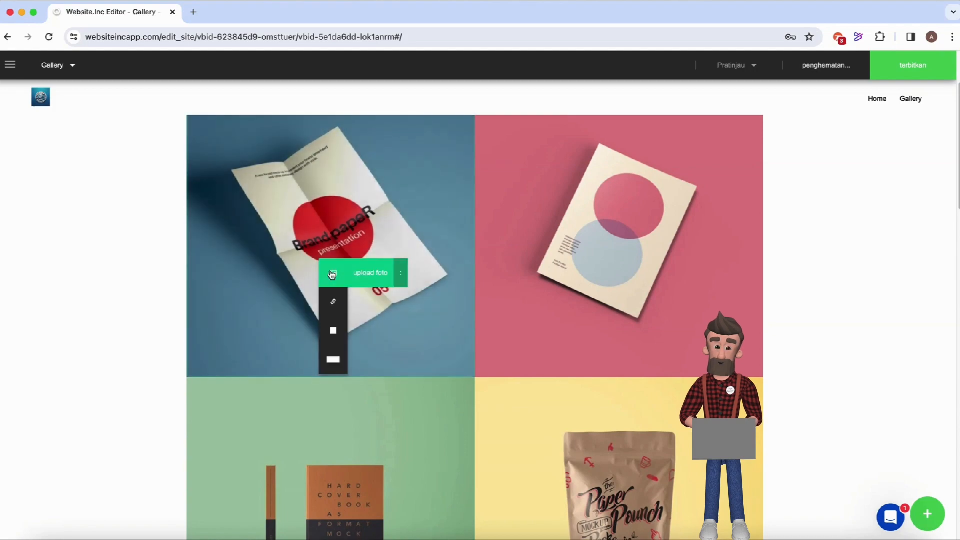
pyautogui.click(370, 274)
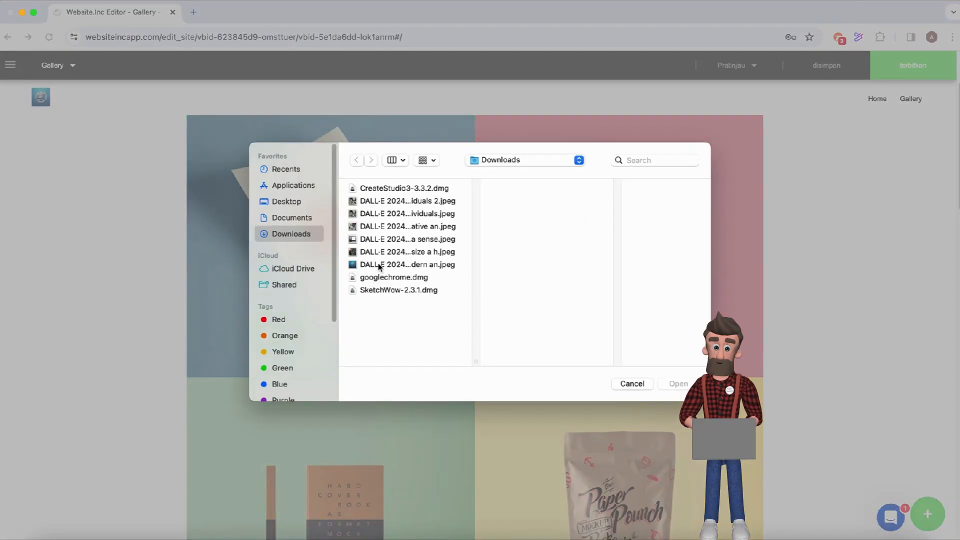
pyautogui.click(378, 252)
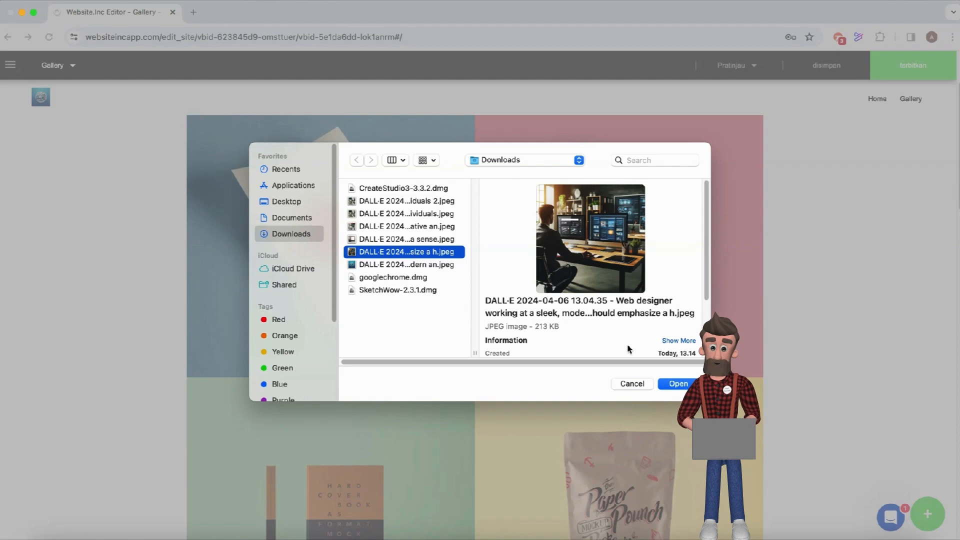
pyautogui.click(677, 383)
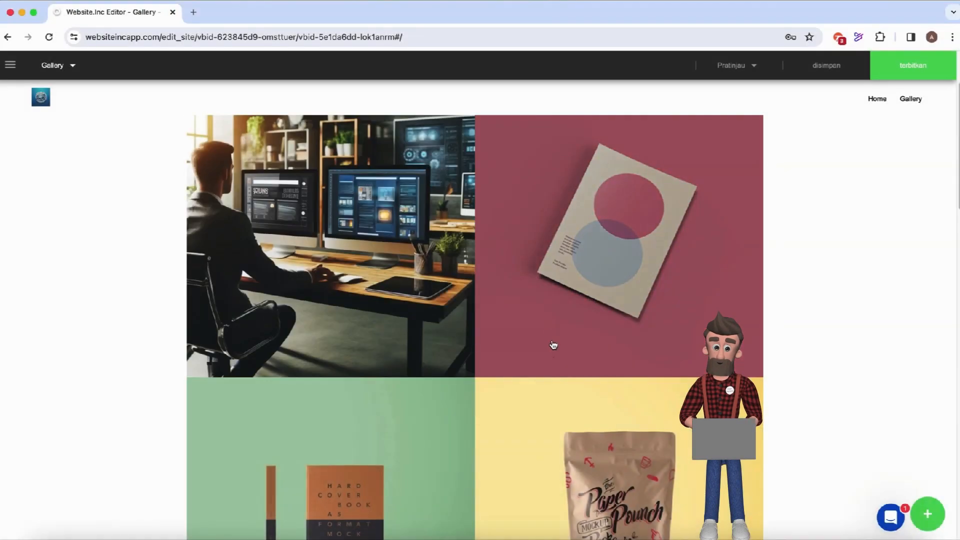
pyautogui.moveTo(588, 233)
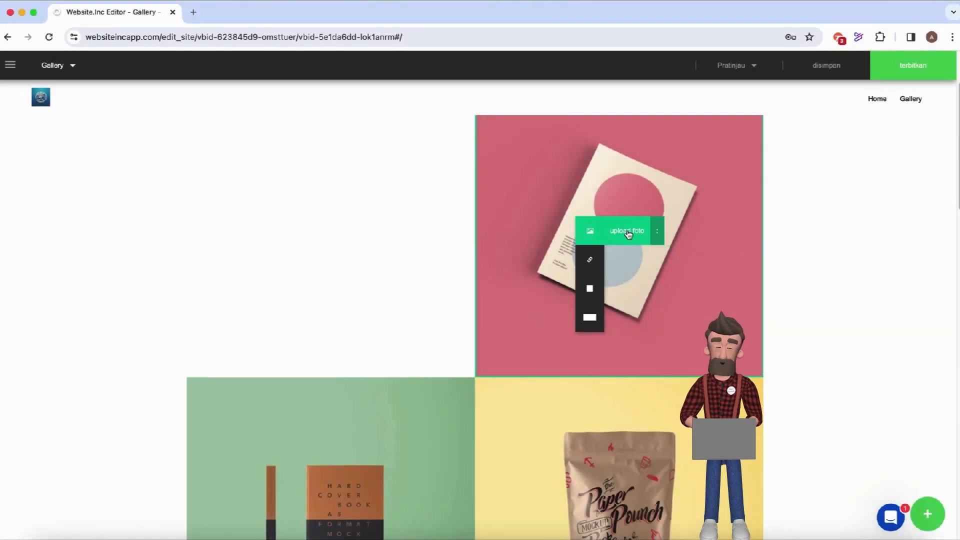
pyautogui.click(627, 232)
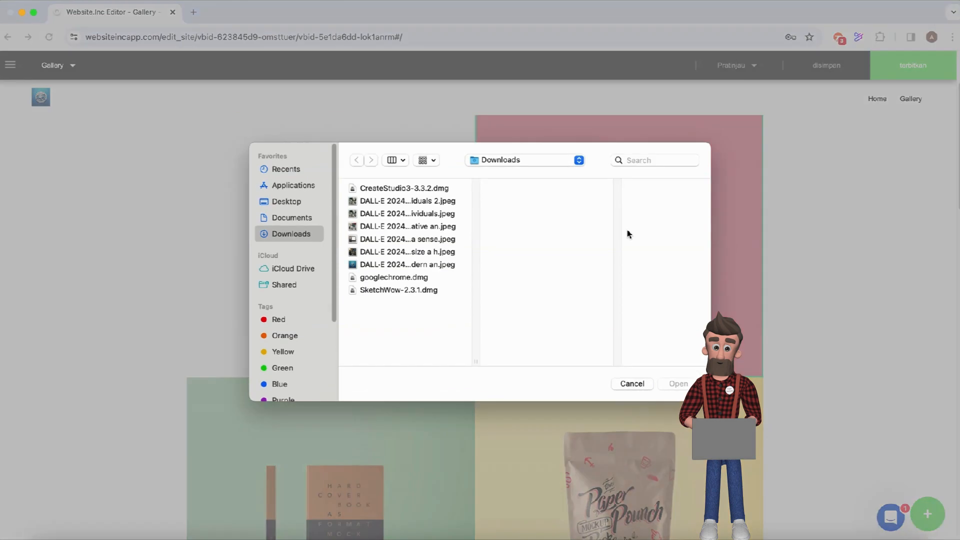
pyautogui.click(424, 240)
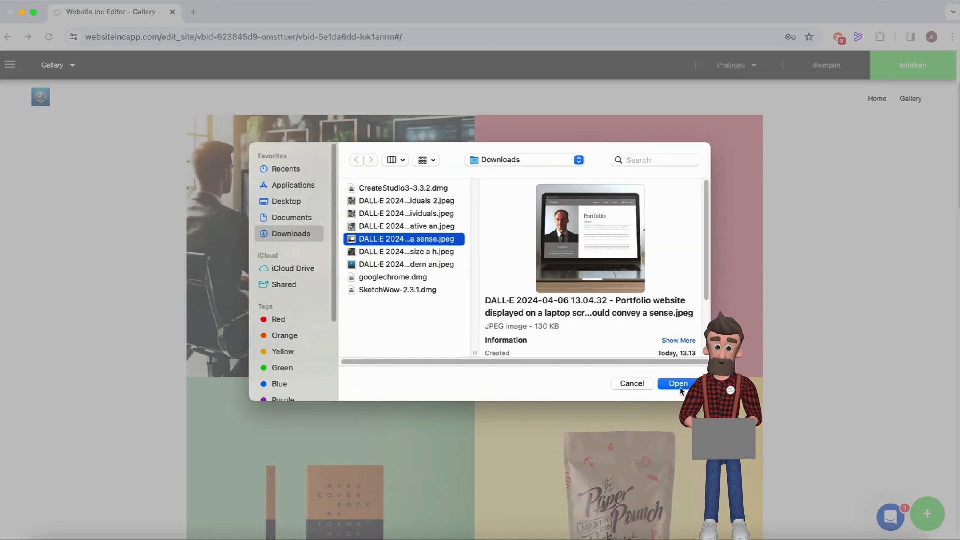
pyautogui.click(677, 383)
# Replace the green-book and paper-pouch tiles with the creative-meeting and professional workspace images.
pyautogui.scroll(-3, 582, 396)
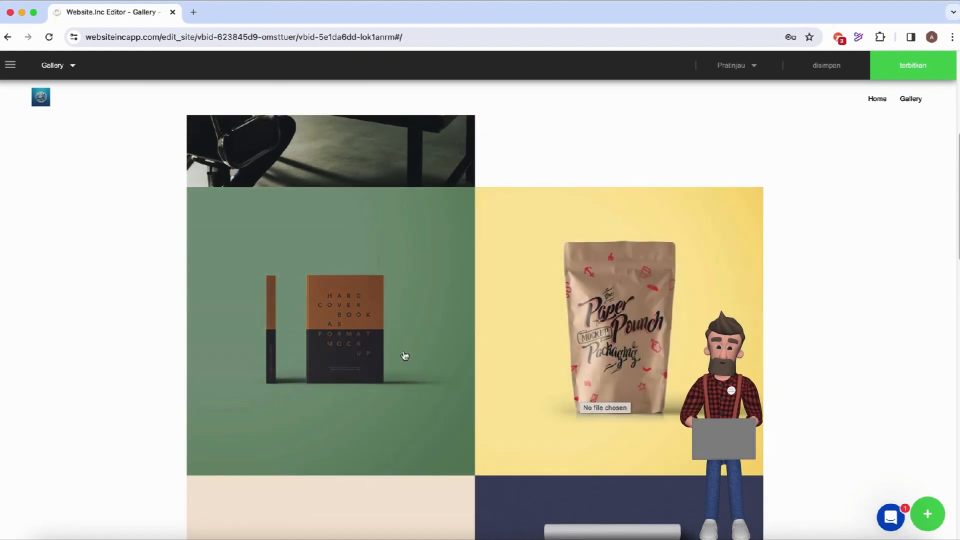
pyautogui.moveTo(403, 354)
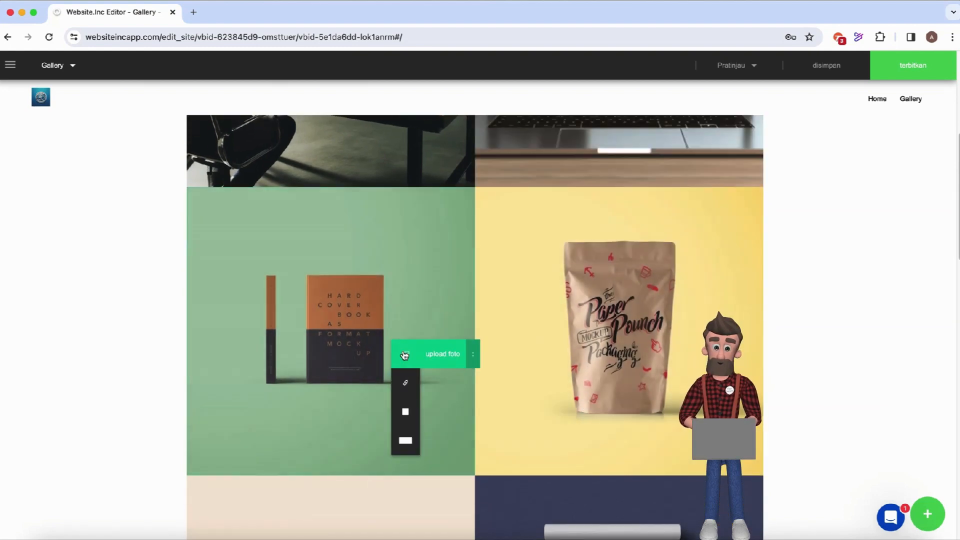
pyautogui.click(449, 353)
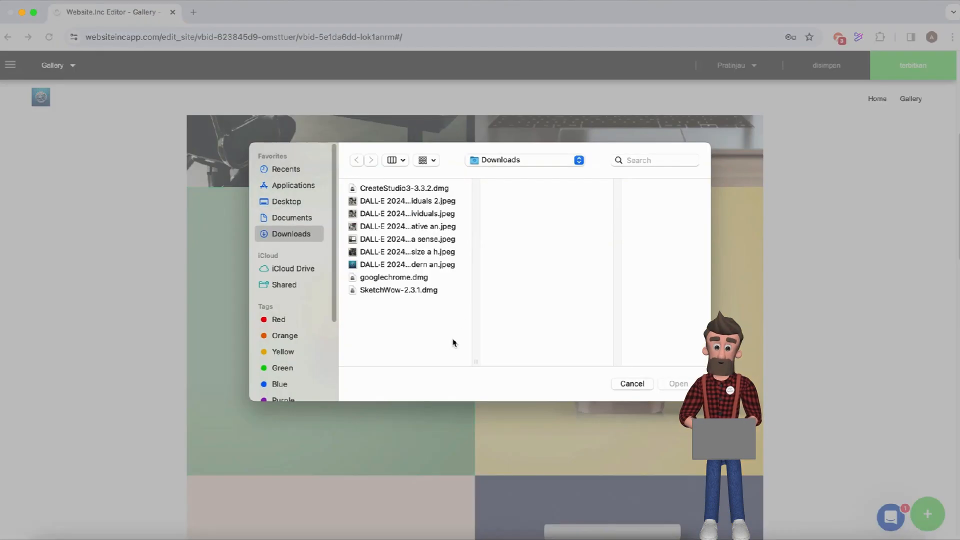
pyautogui.click(436, 240)
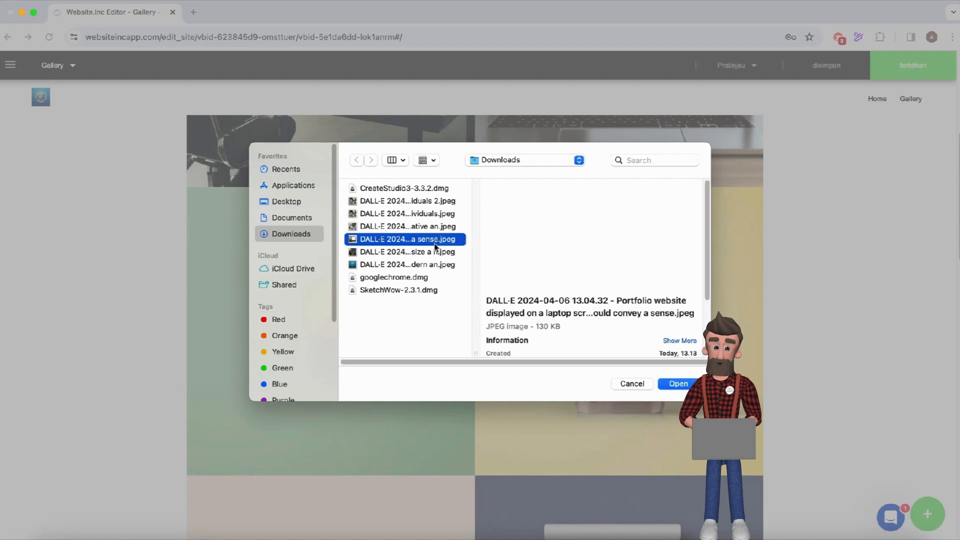
pyautogui.click(432, 231)
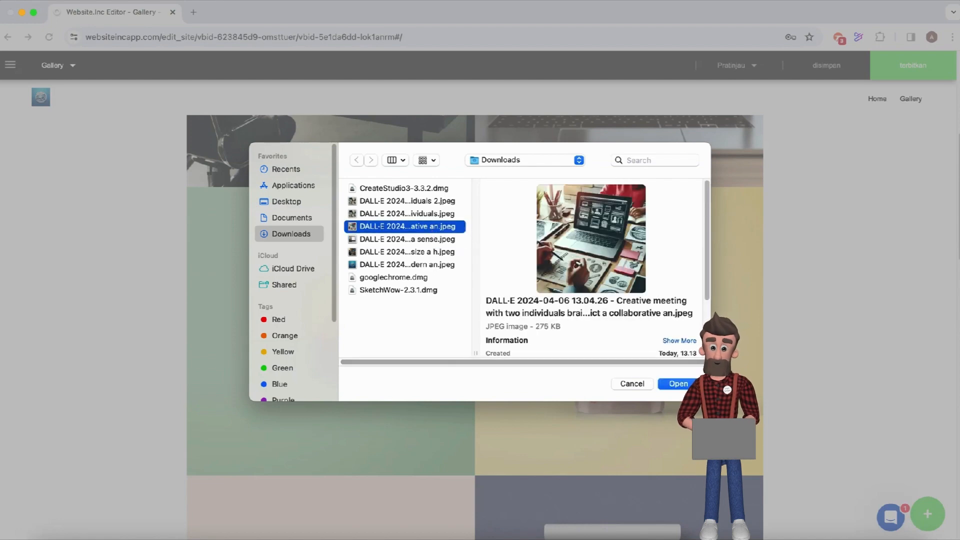
pyautogui.click(680, 384)
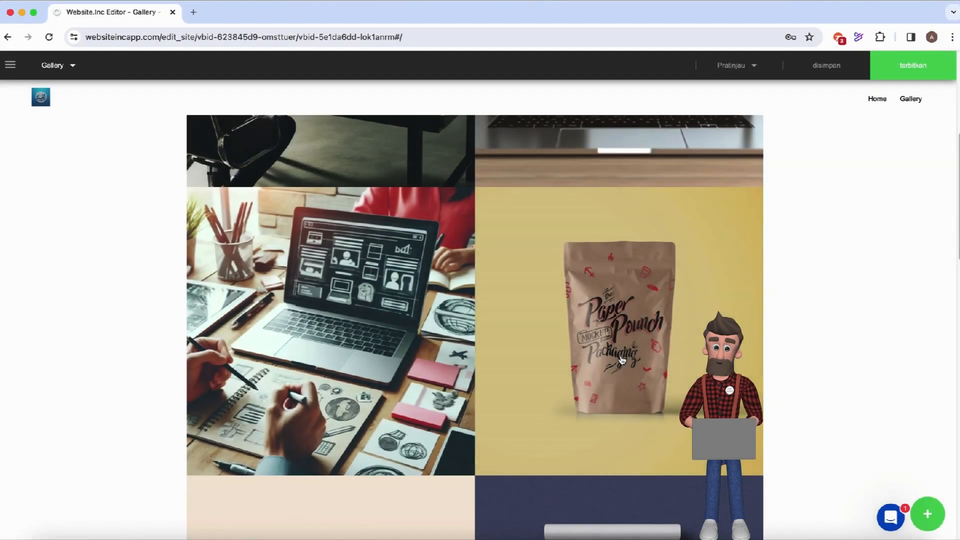
pyautogui.click(660, 358)
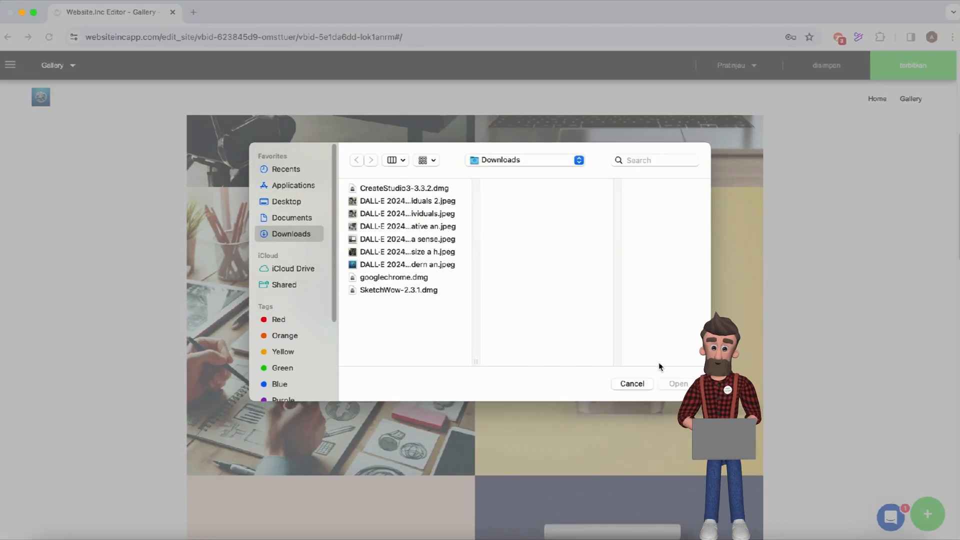
pyautogui.click(426, 218)
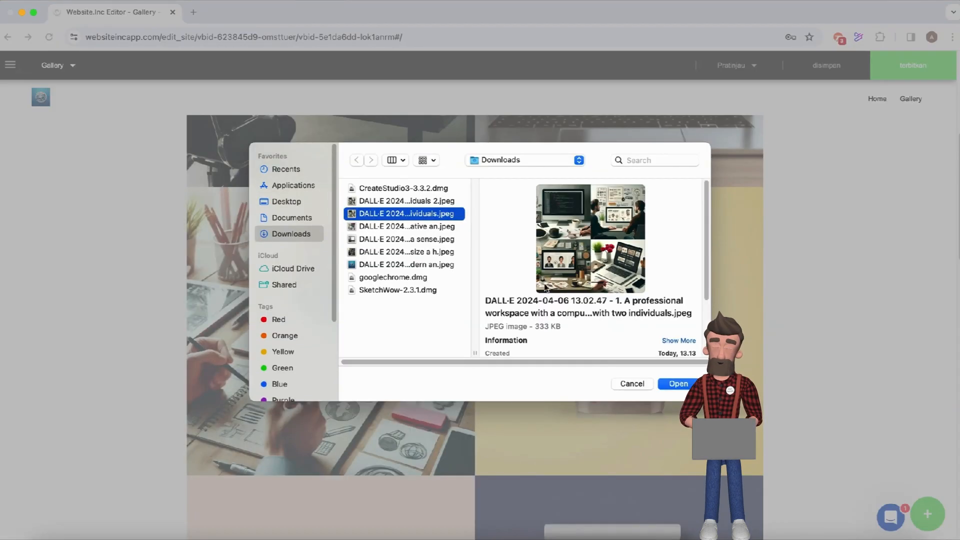
pyautogui.click(675, 383)
pyautogui.scroll(-7, 652, 408)
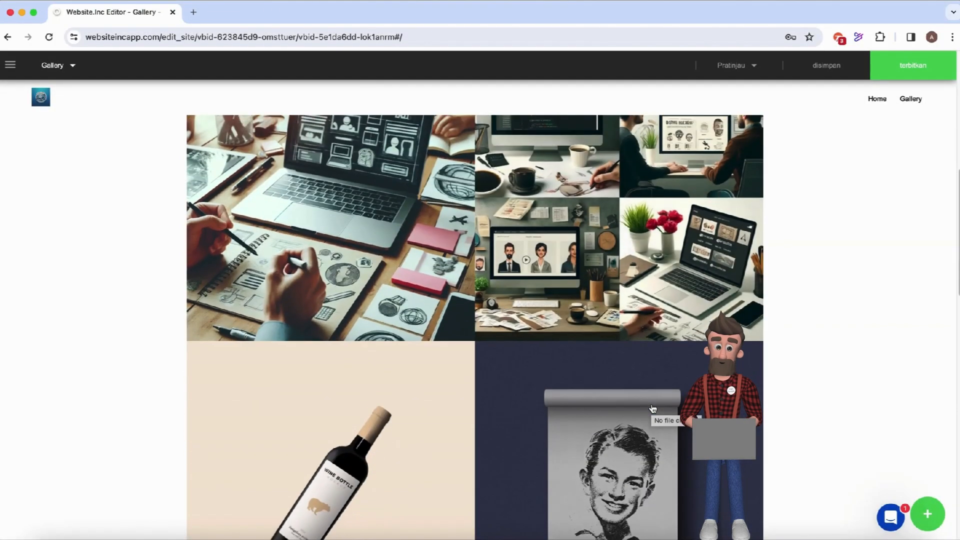
pyautogui.scroll(-7, 652, 409)
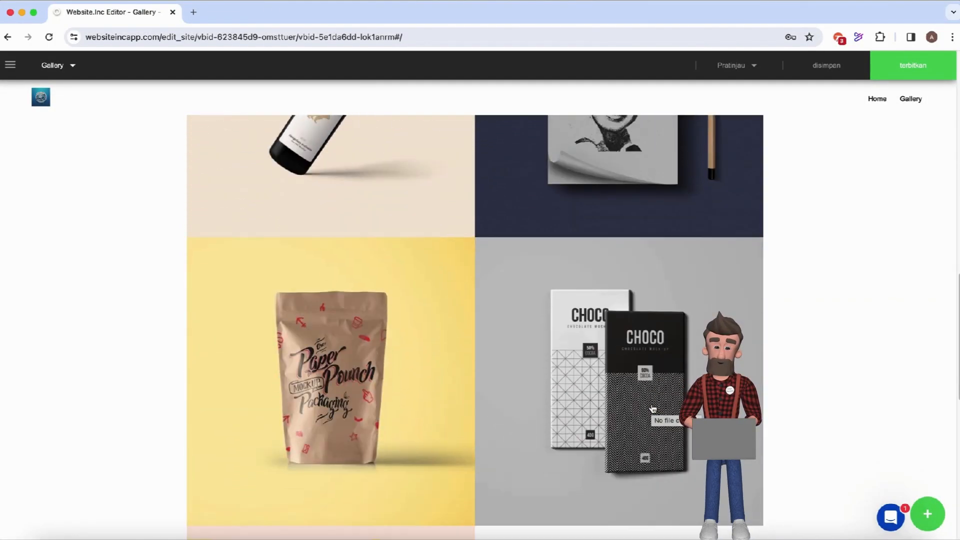
pyautogui.scroll(15, 652, 409)
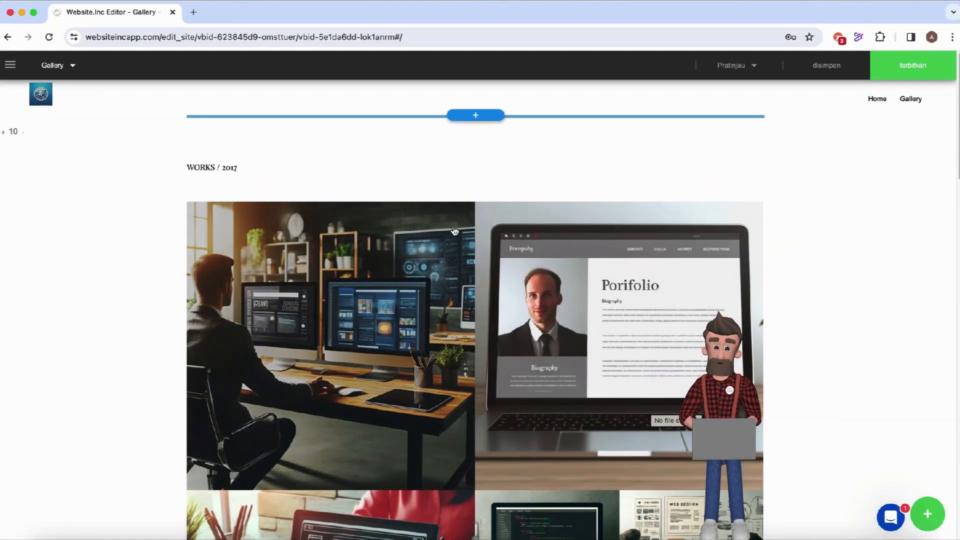
# Switch from the Gallery page to the Artikel page using the page dropdown.
pyautogui.click(73, 70)
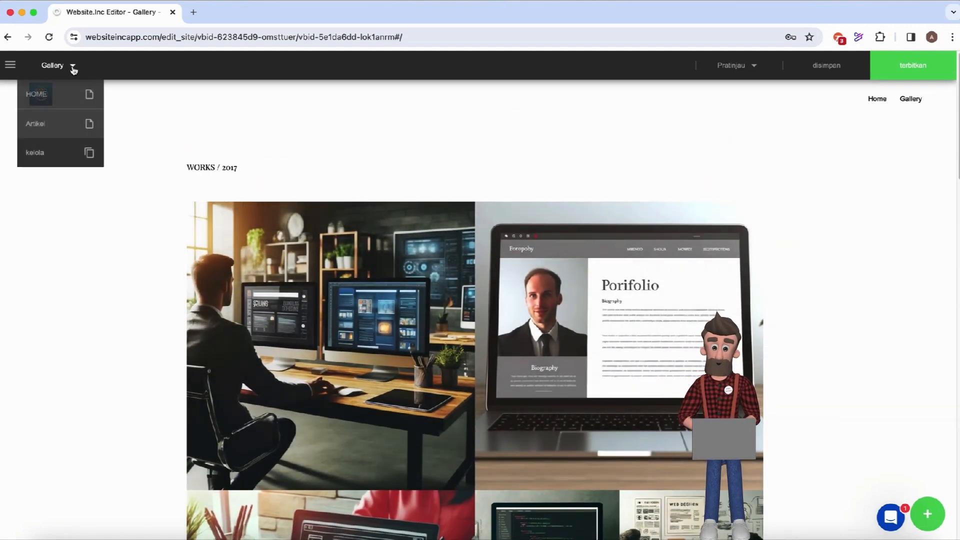
pyautogui.click(72, 128)
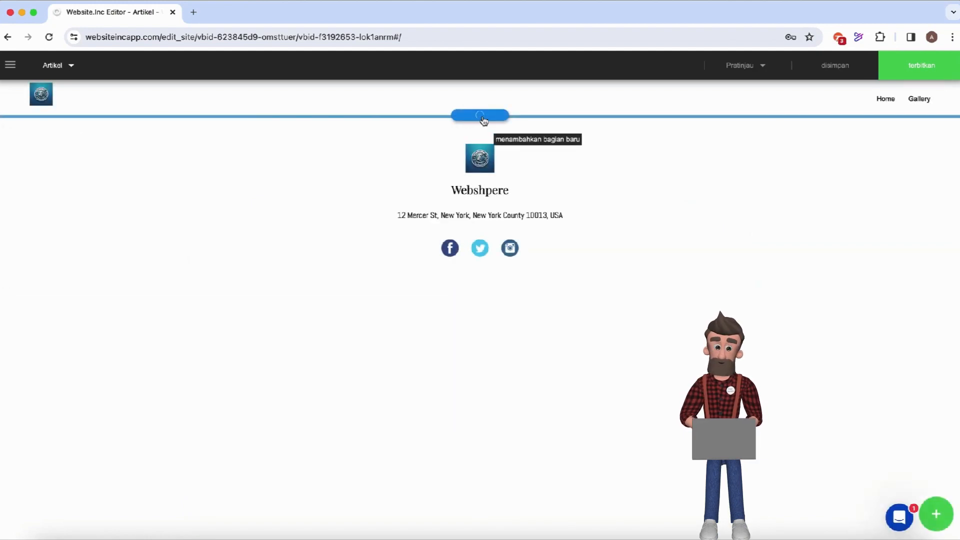
# Show the article section templates for Artikel and advance to the ocean-image layout.
pyautogui.click(481, 117)
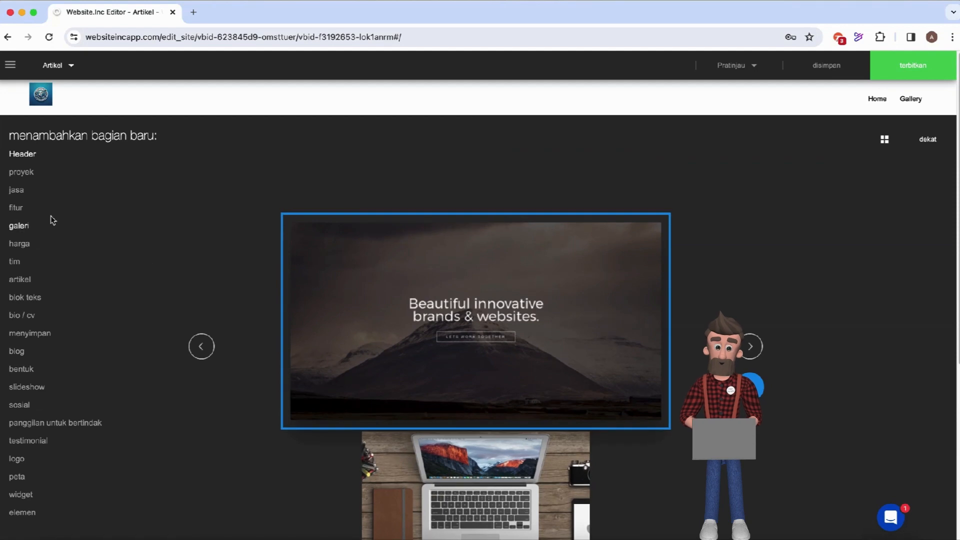
pyautogui.click(20, 279)
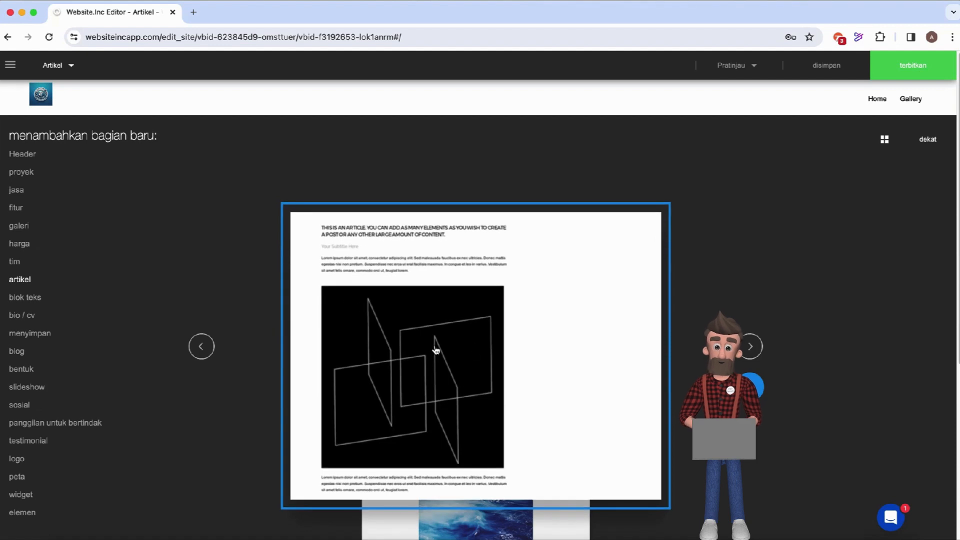
pyautogui.scroll(-5, 553, 431)
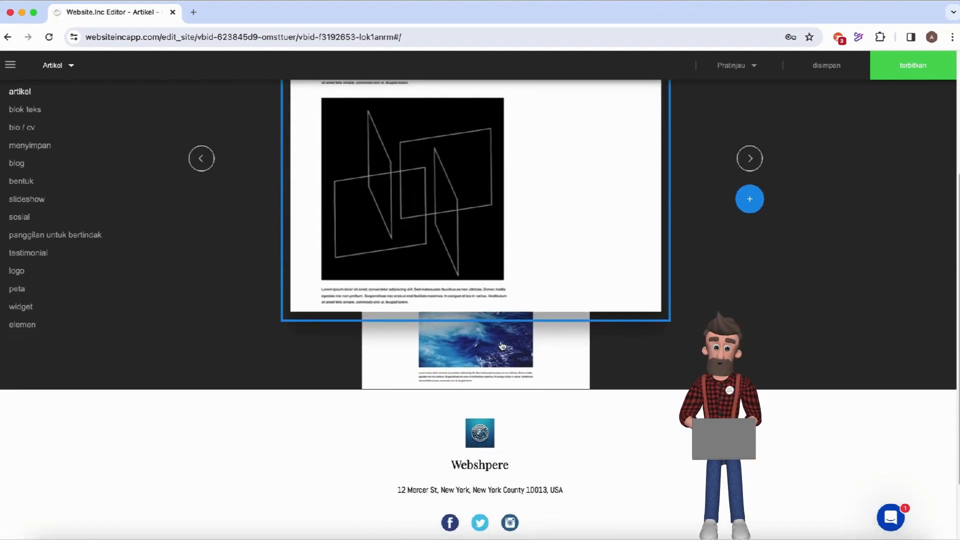
pyautogui.click(750, 158)
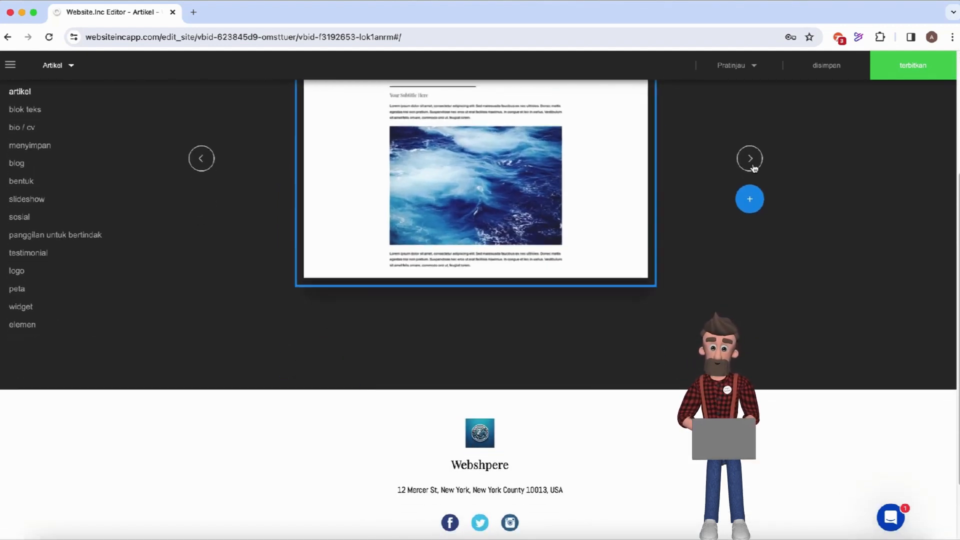
pyautogui.scroll(1, 536, 208)
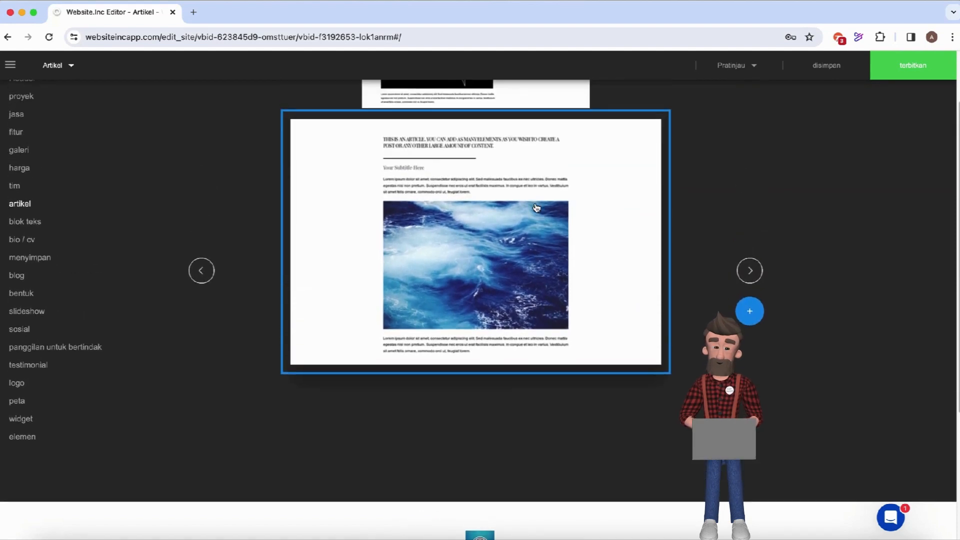
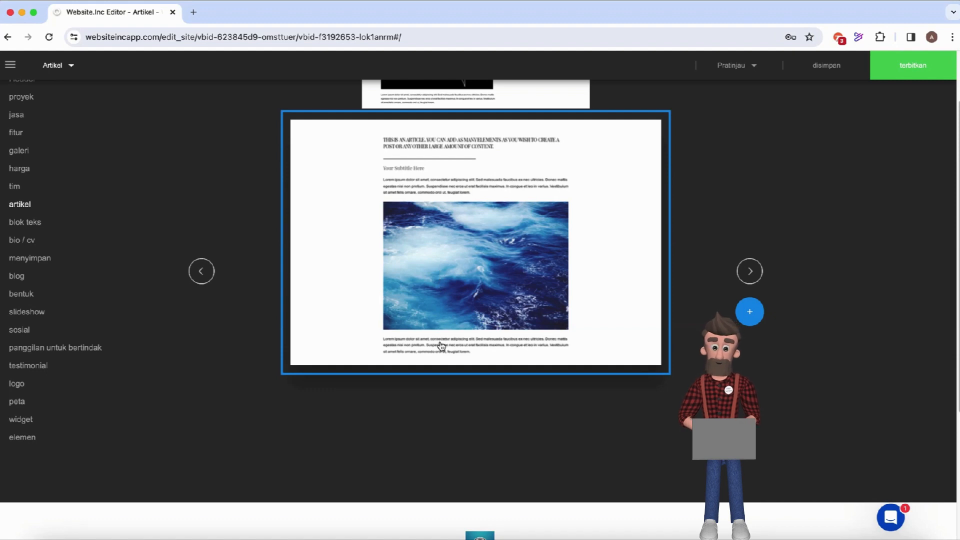
# Insert an article section with an ocean image above the footer, styled to match the website.
pyautogui.click(755, 317)
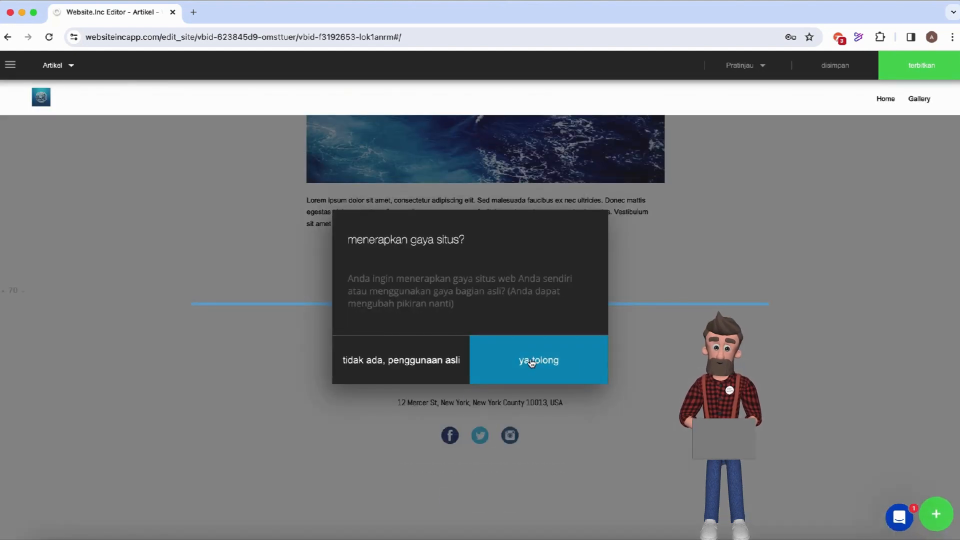
pyautogui.click(531, 361)
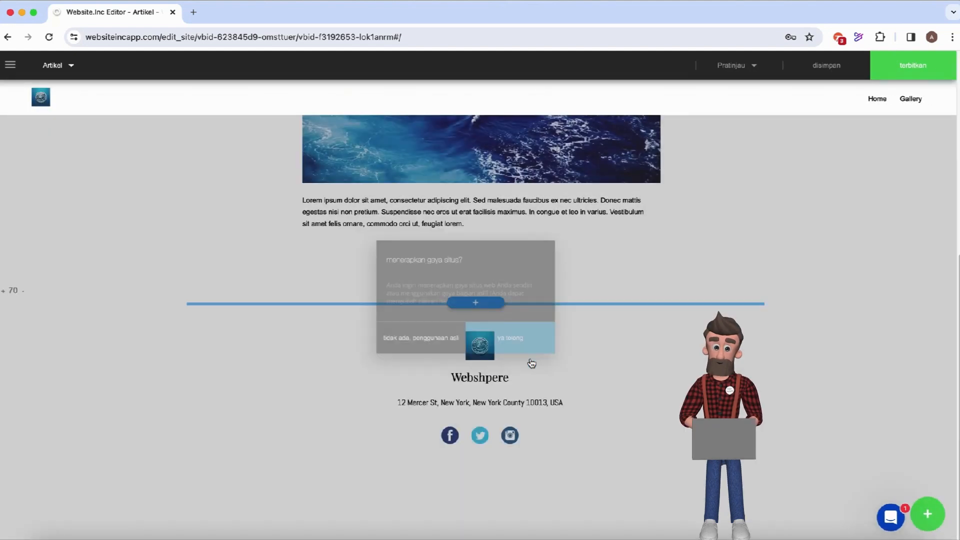
pyautogui.scroll(3, 680, 281)
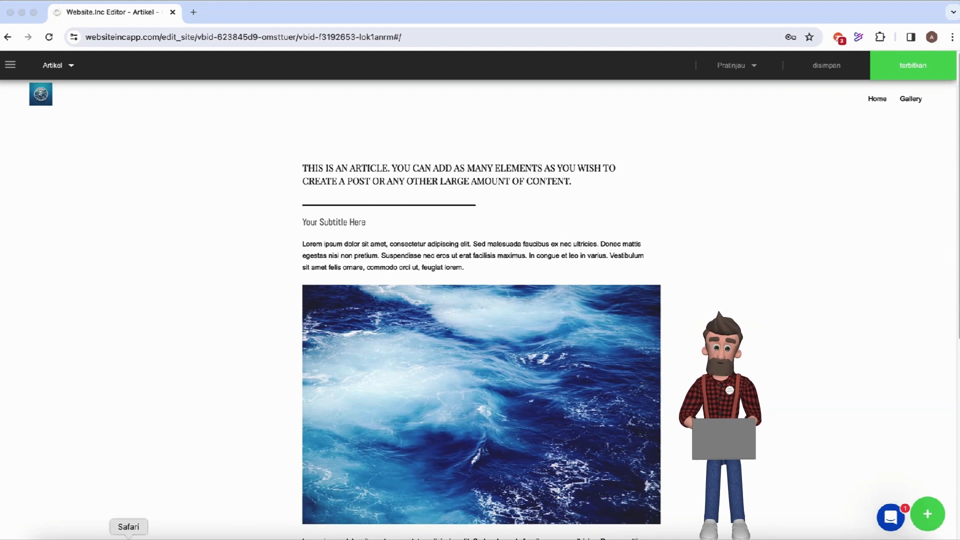
# Switch to ChatGPT and send a new-chat request for an article on why personal branding matters.
pyautogui.click(128, 538)
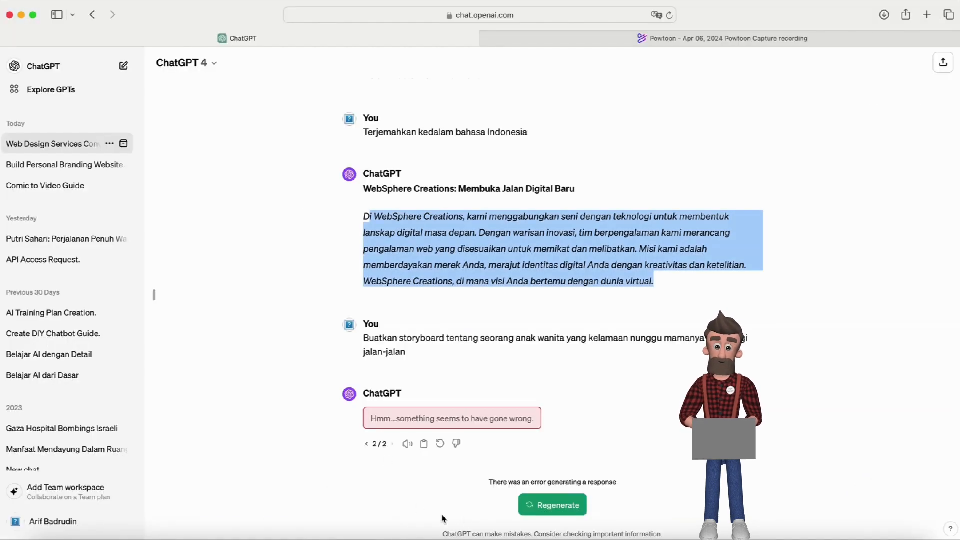
pyautogui.scroll(10, 520, 369)
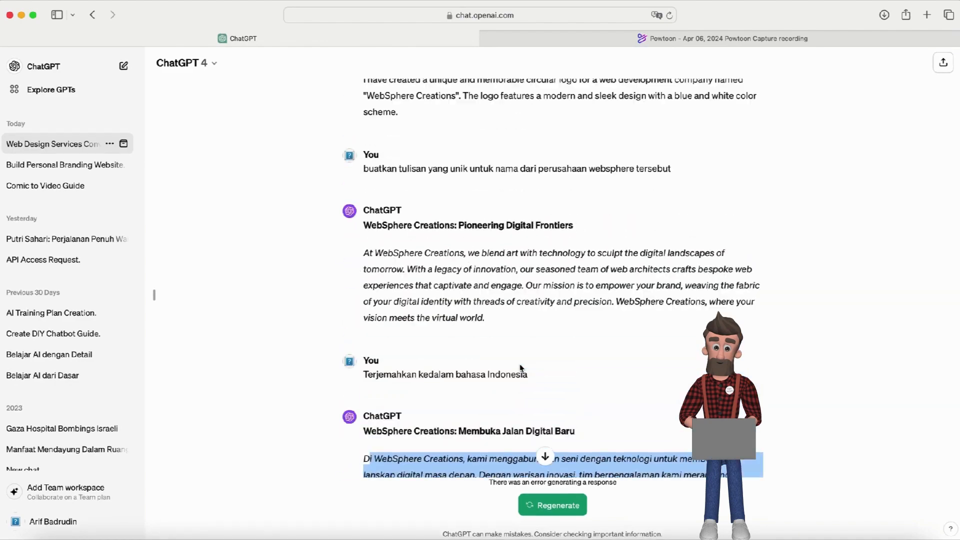
pyautogui.scroll(-10, 580, 368)
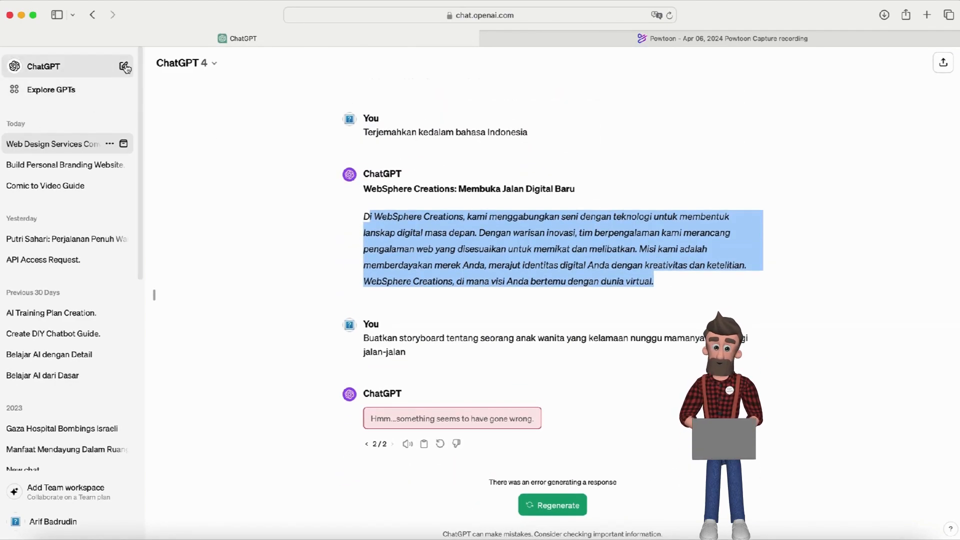
pyautogui.click(123, 65)
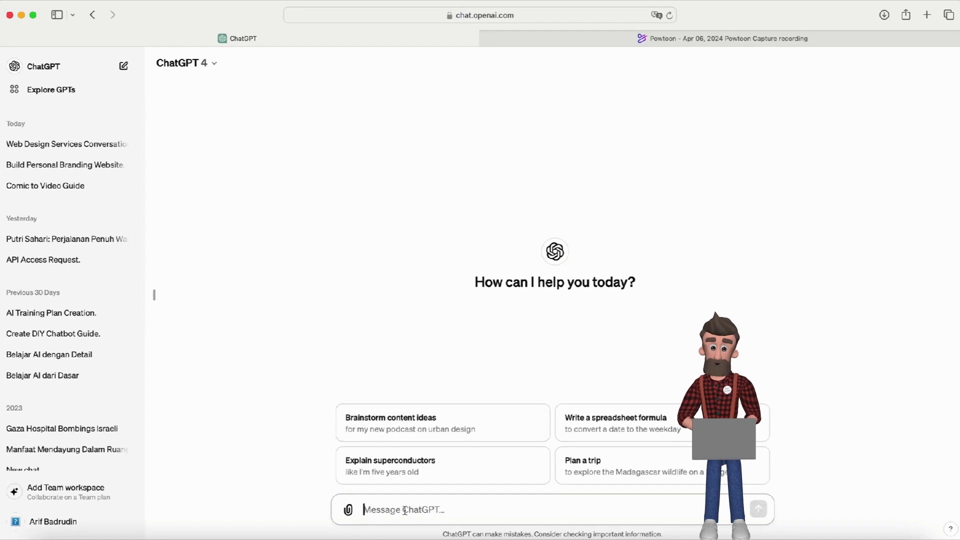
pyautogui.write('B')
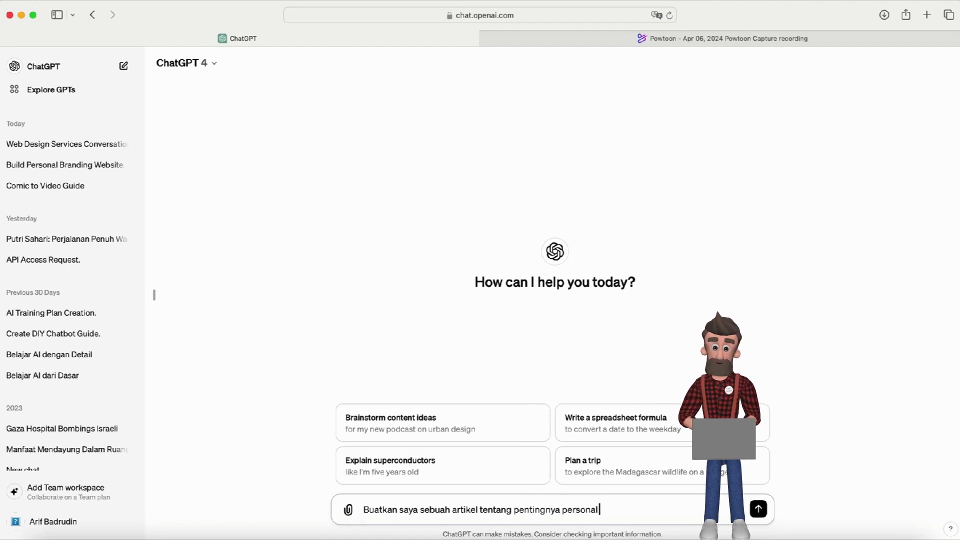
pyautogui.press('Return')
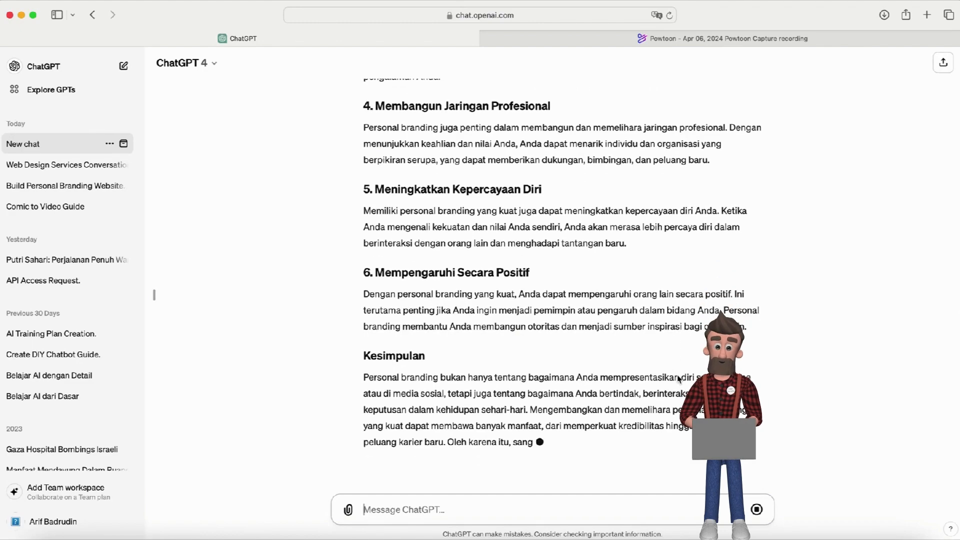
# Select the full personal branding article in ChatGPT's reply, then return to the website editor.
pyautogui.scroll(4, 677, 376)
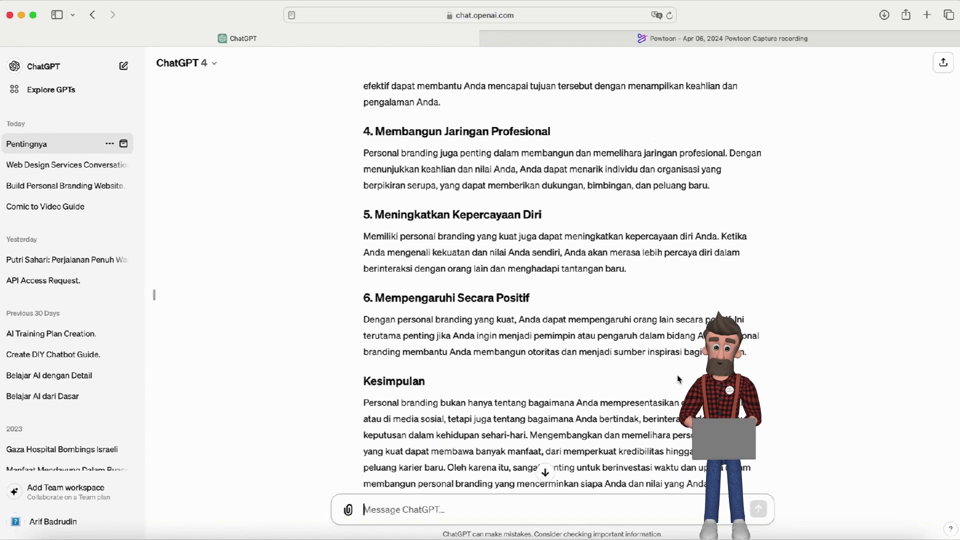
pyautogui.scroll(7, 677, 378)
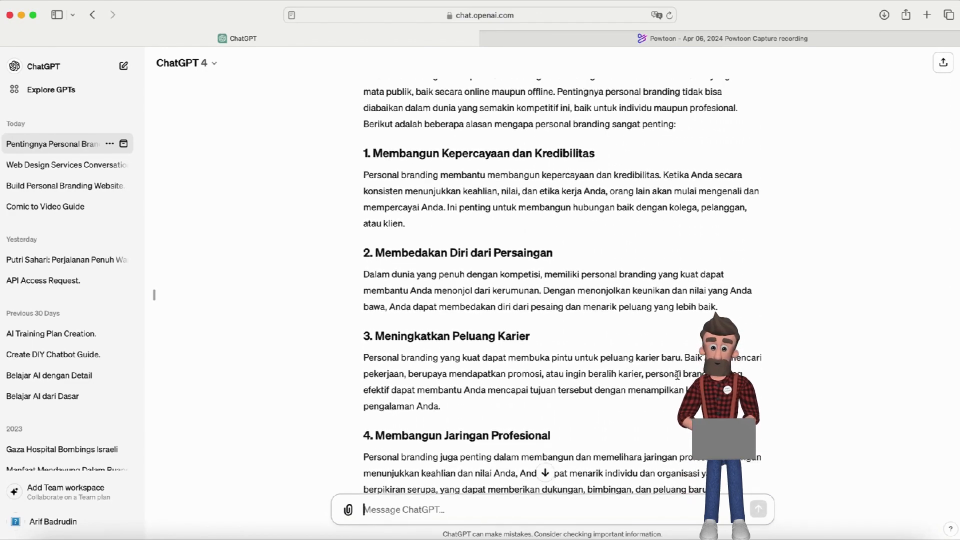
pyautogui.scroll(1, 678, 376)
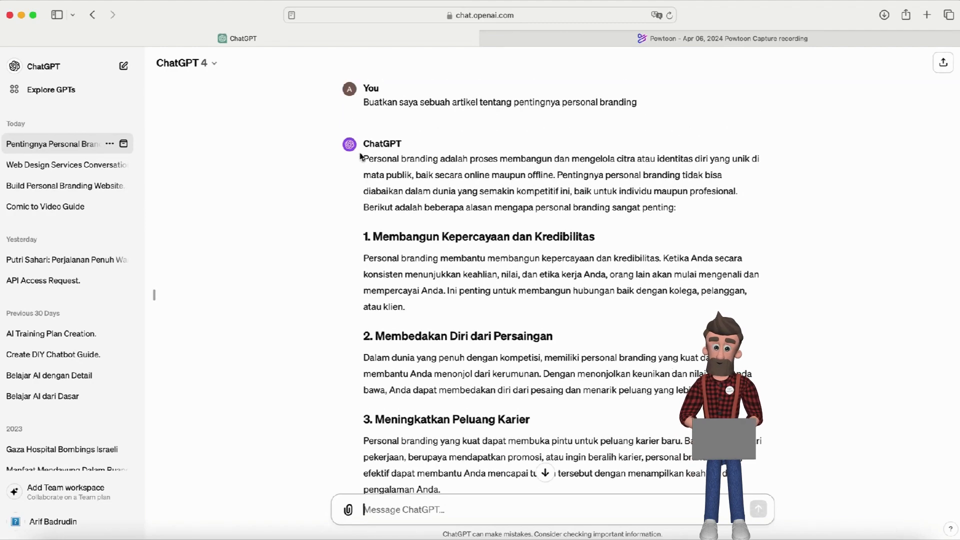
pyautogui.moveTo(363, 160); pyautogui.dragTo(441, 491)
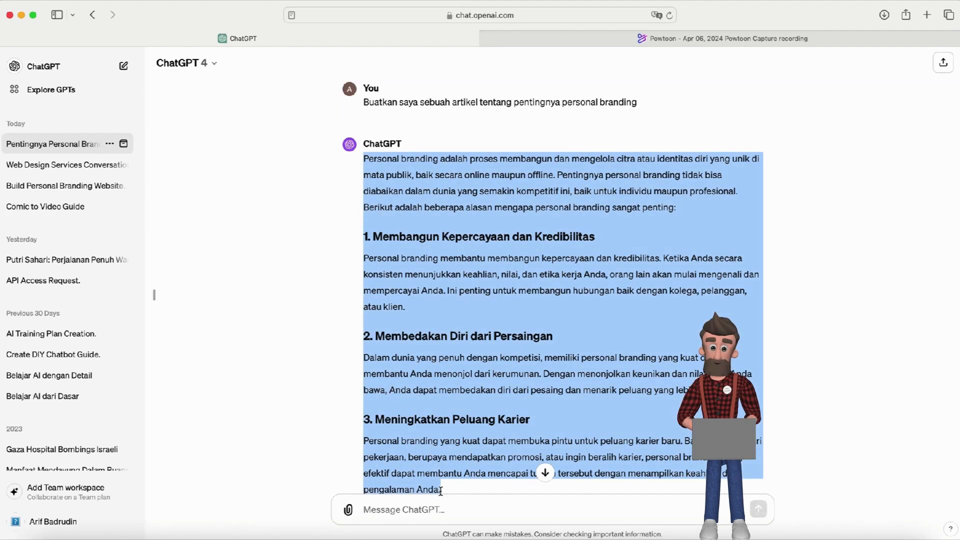
pyautogui.scroll(-10, 441, 492)
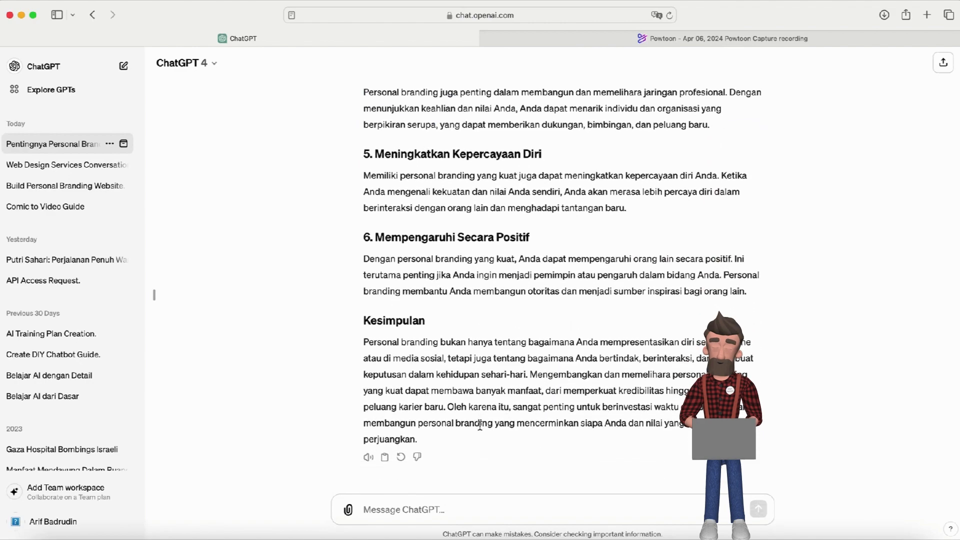
pyautogui.keyDown('shift'); pyautogui.click(419, 446); pyautogui.keyUp('shift')
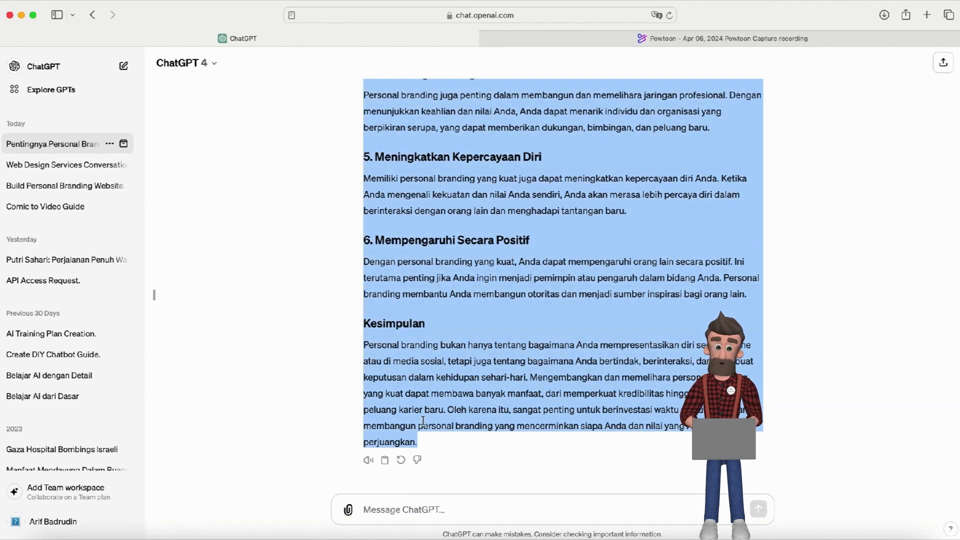
pyautogui.click(735, 534)
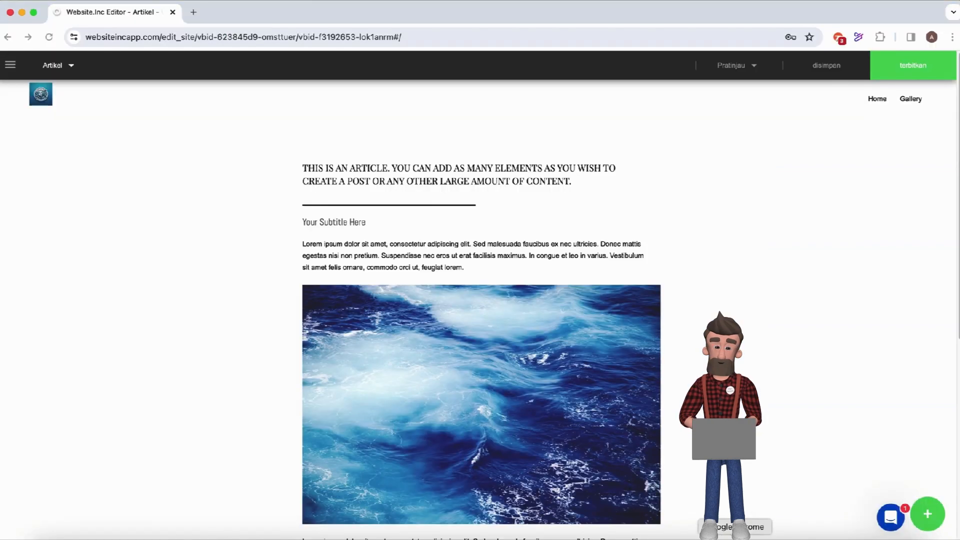
# Retitle the article heading to 'PENTINGNYA PERSONAL BRANDING DI ERA DIGITAL'.
pyautogui.click(306, 170)
pyautogui.click(307, 169)
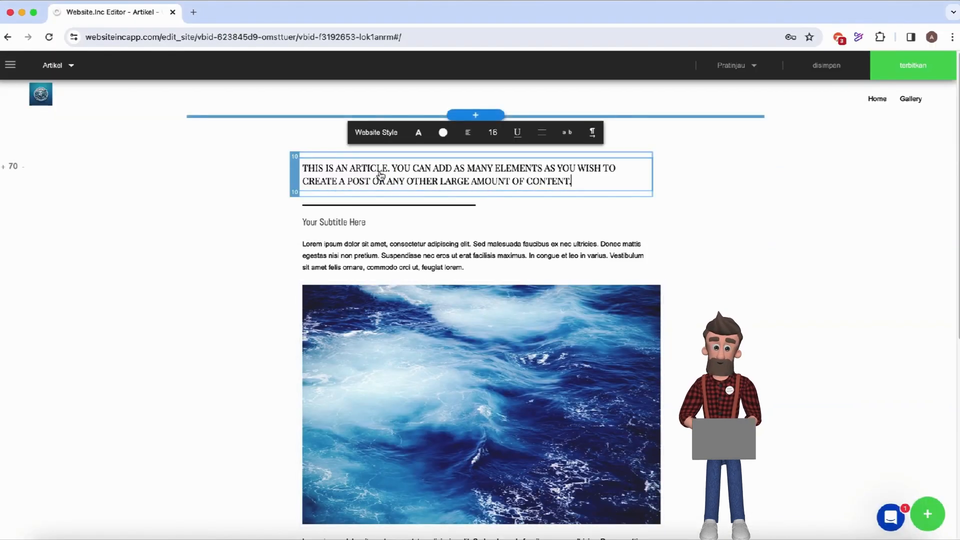
pyautogui.tripleClick(303, 172)
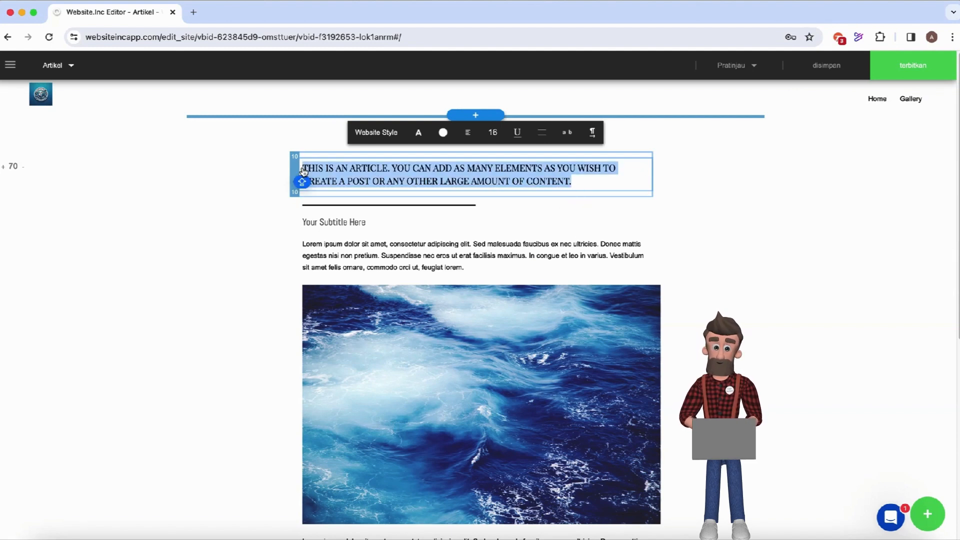
pyautogui.write('PENTINGN')
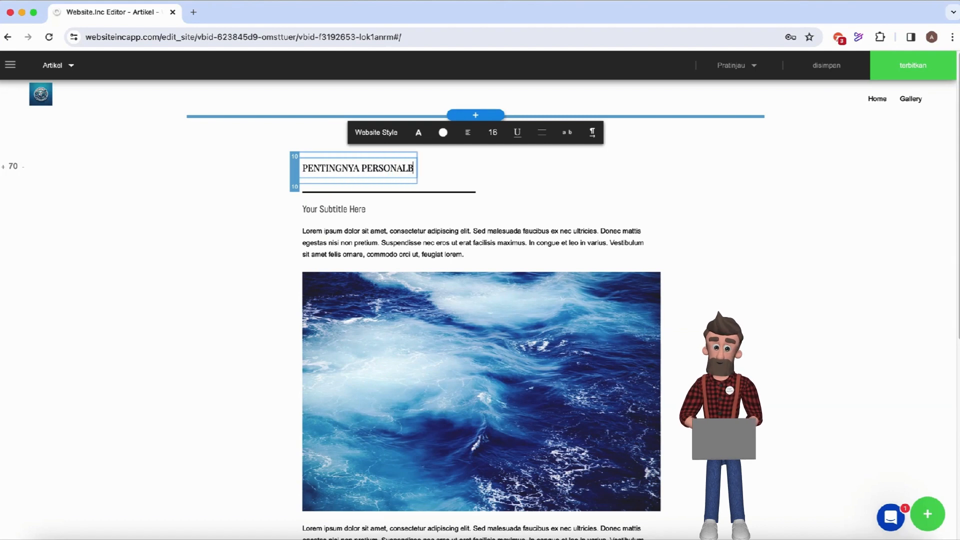
pyautogui.write('YA PERSONAL BRANDING DI ERA DIGITAL')
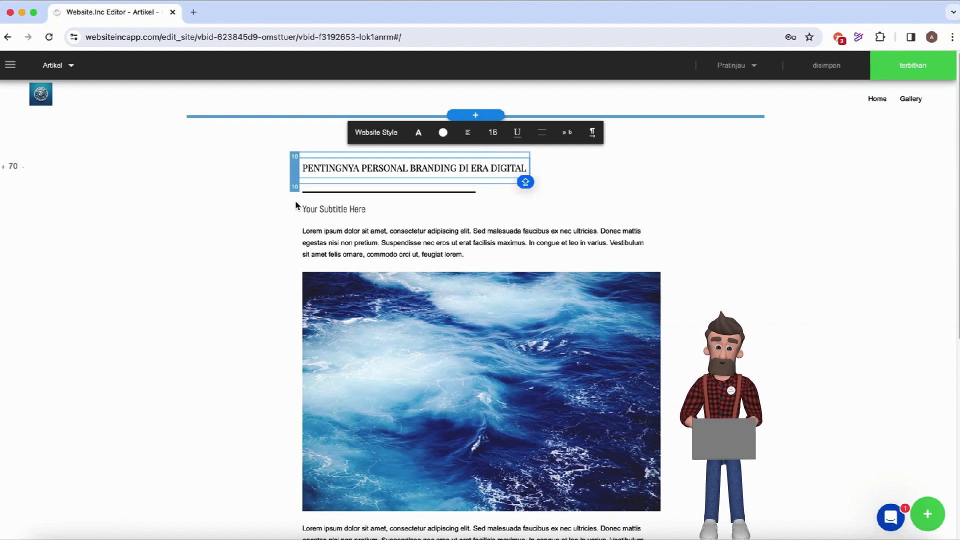
# Replace the article subtitle with an 'Oleh:' author byline.
pyautogui.click(317, 211)
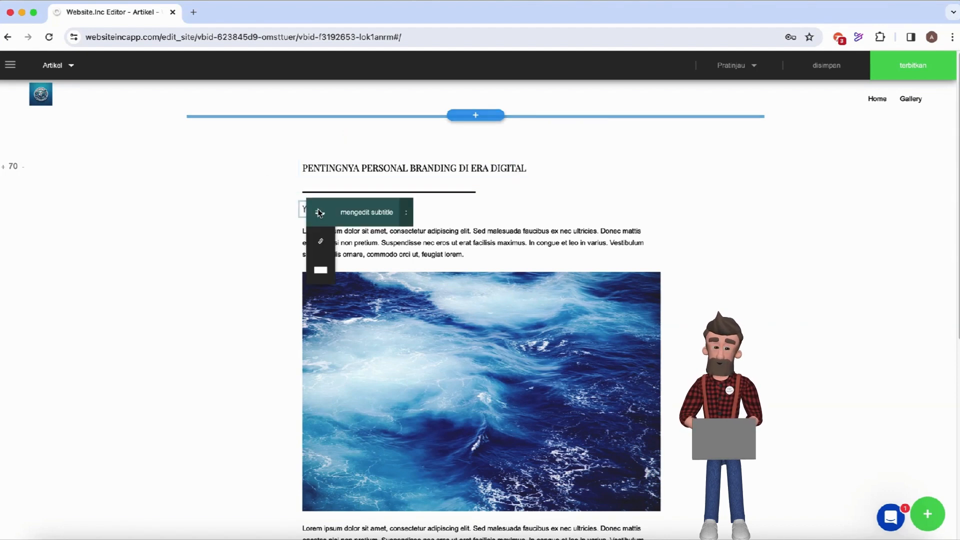
pyautogui.click(358, 211)
pyautogui.press('BackSpace')
pyautogui.press('BackSpace')
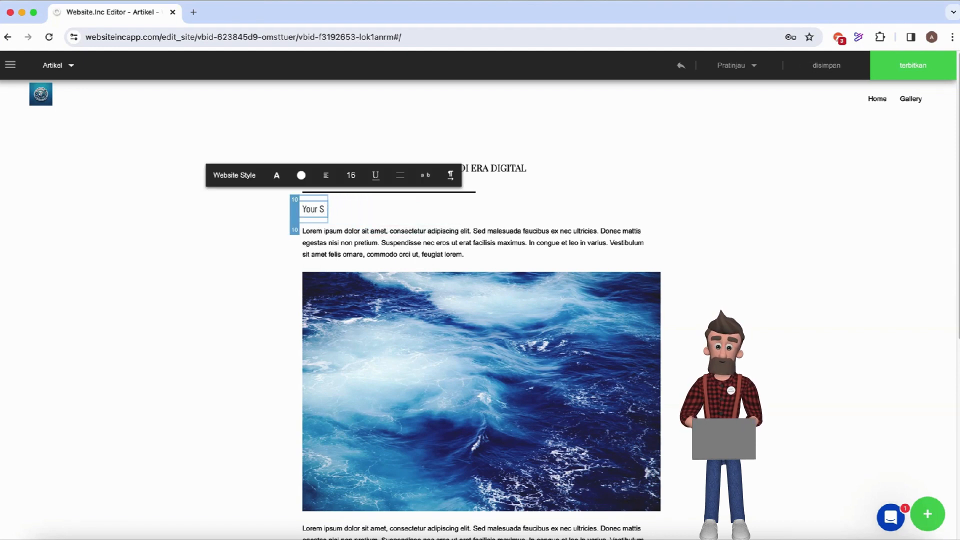
pyautogui.press('BackSpace')
pyautogui.press('BackSpace')
pyautogui.press('BackSpace')
pyautogui.write('OLE')
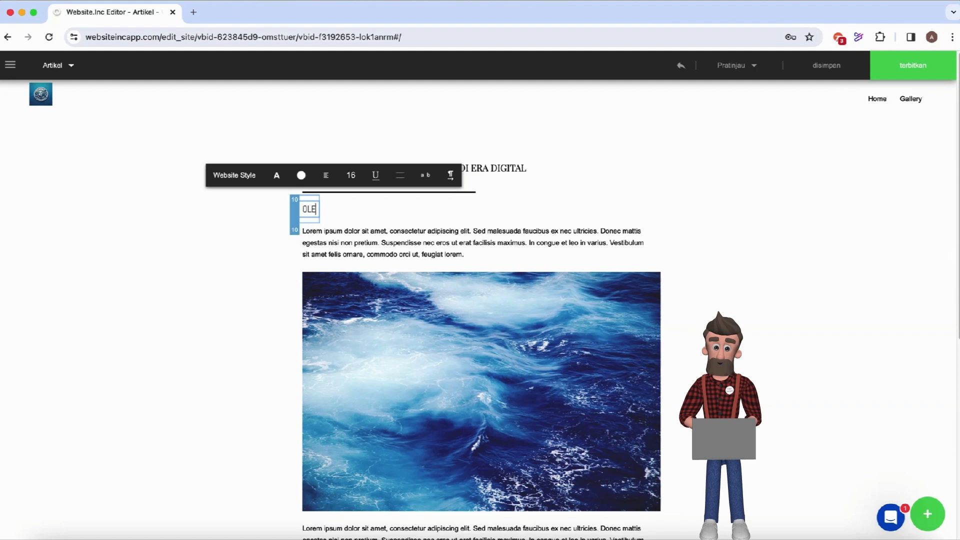
pyautogui.press('BackSpace')
pyautogui.press('BackSpace')
pyautogui.write('le')
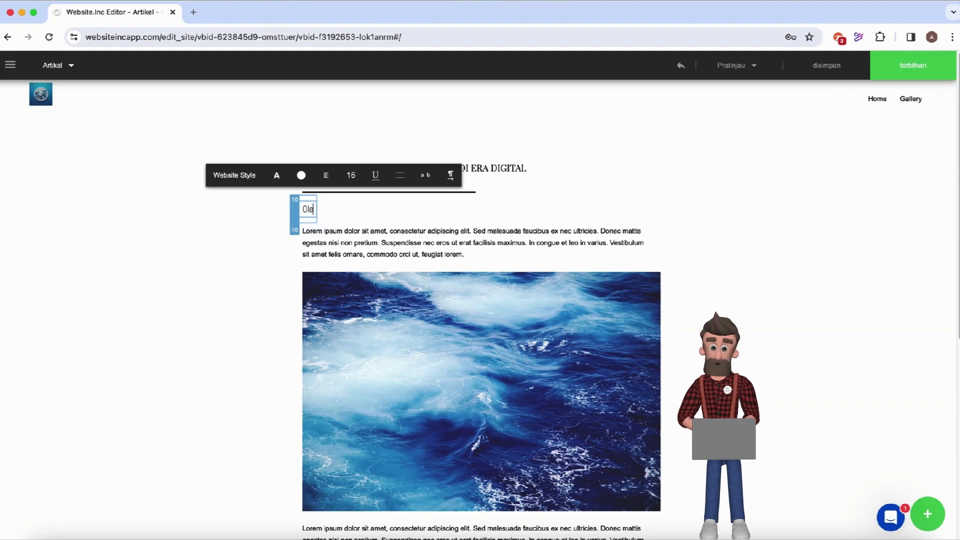
pyautogui.write('h:')
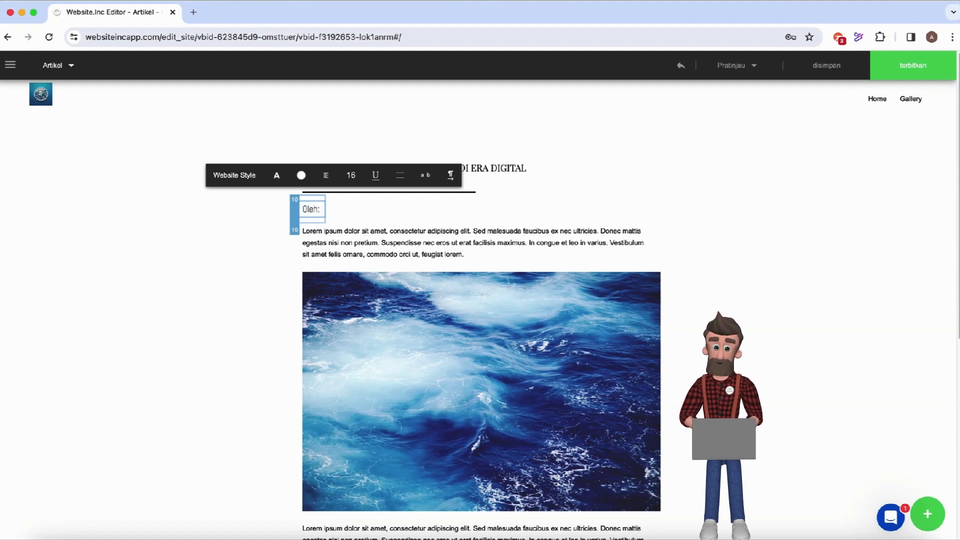
pyautogui.write(' Kabuzen')
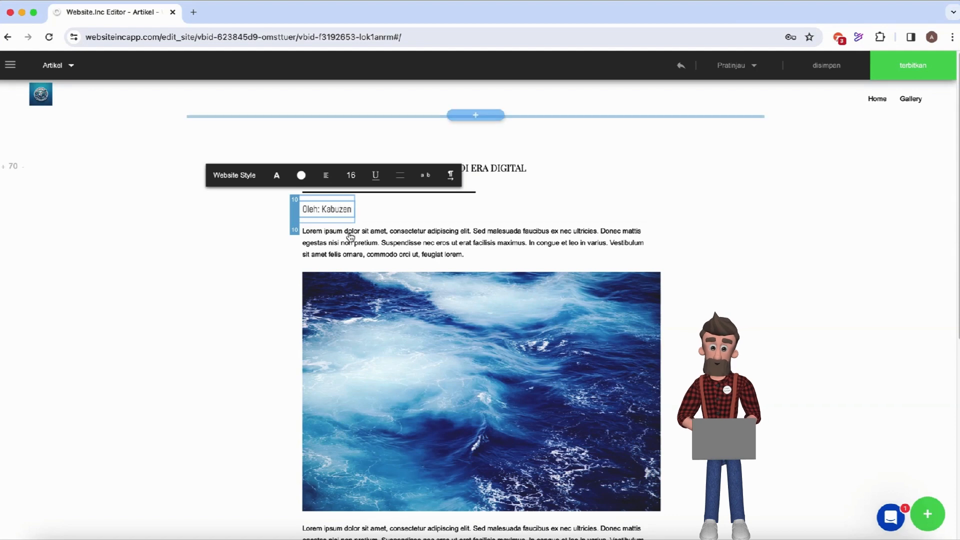
pyautogui.click(305, 236)
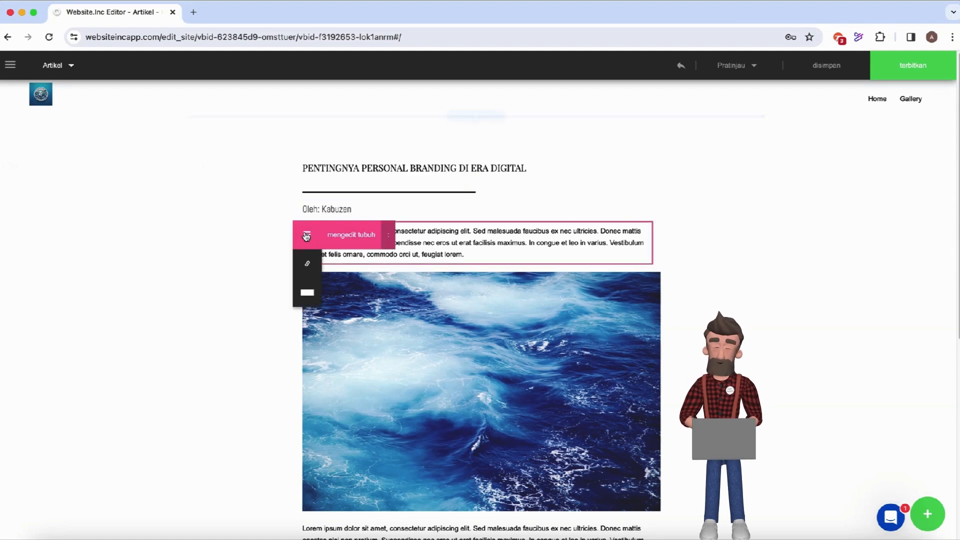
# Overwrite the placeholder paragraph with an Abstract beginning 'Personal branding adalah keharusan, bukan kebutuhan'.
pyautogui.click(346, 238)
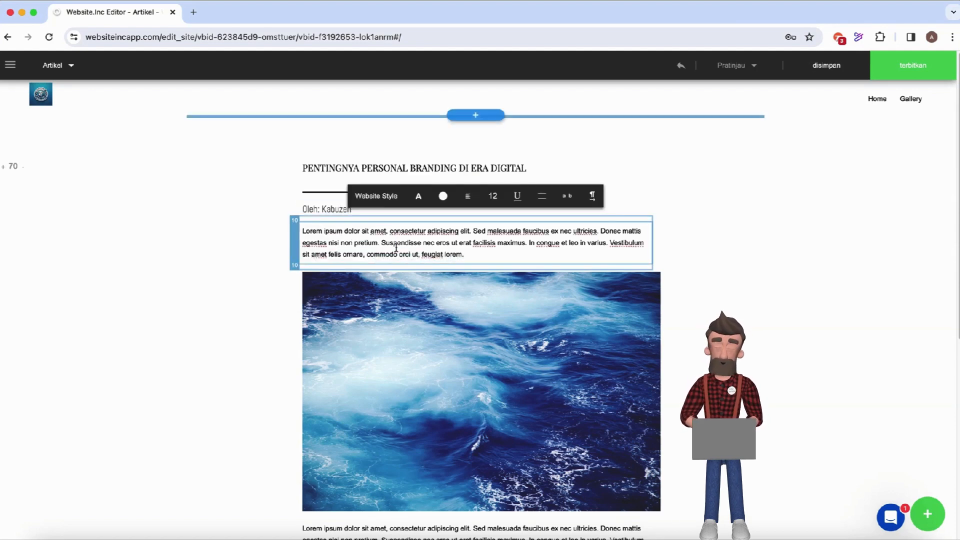
pyautogui.tripleClick(473, 255)
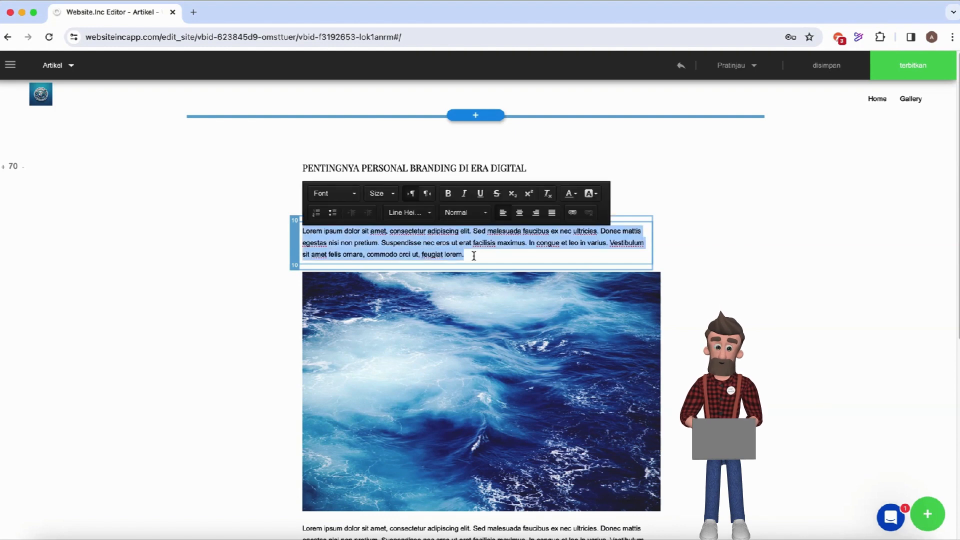
pyautogui.write('Abstrack')
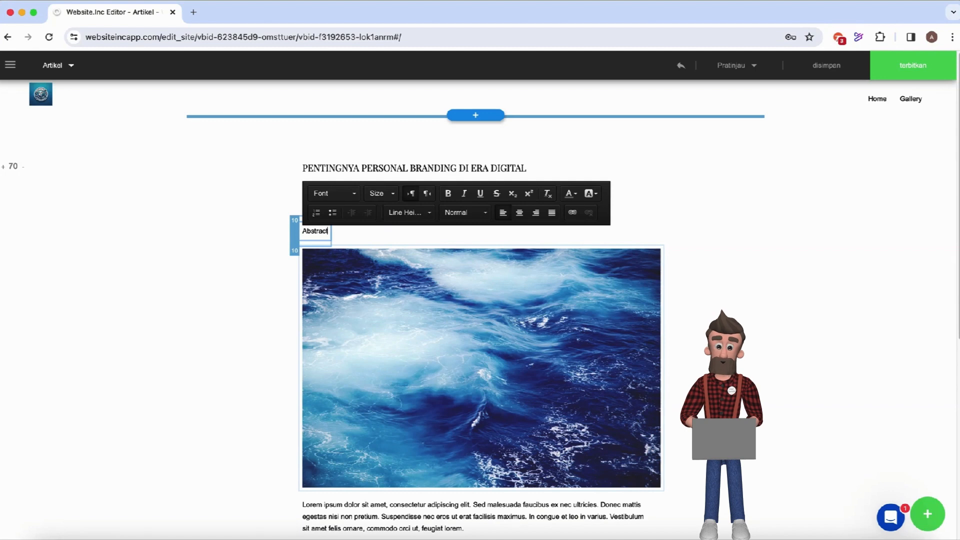
pyautogui.write(':')
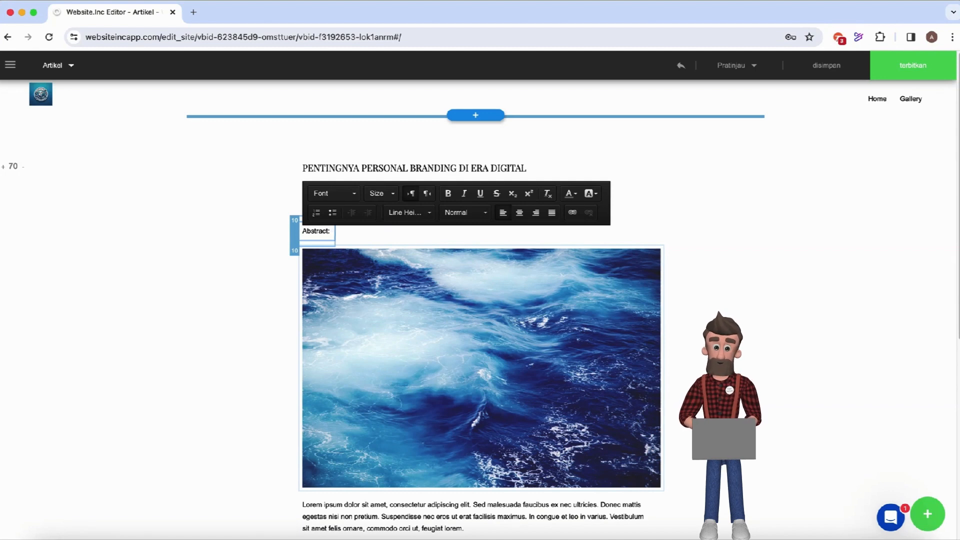
pyautogui.write(' Personal')
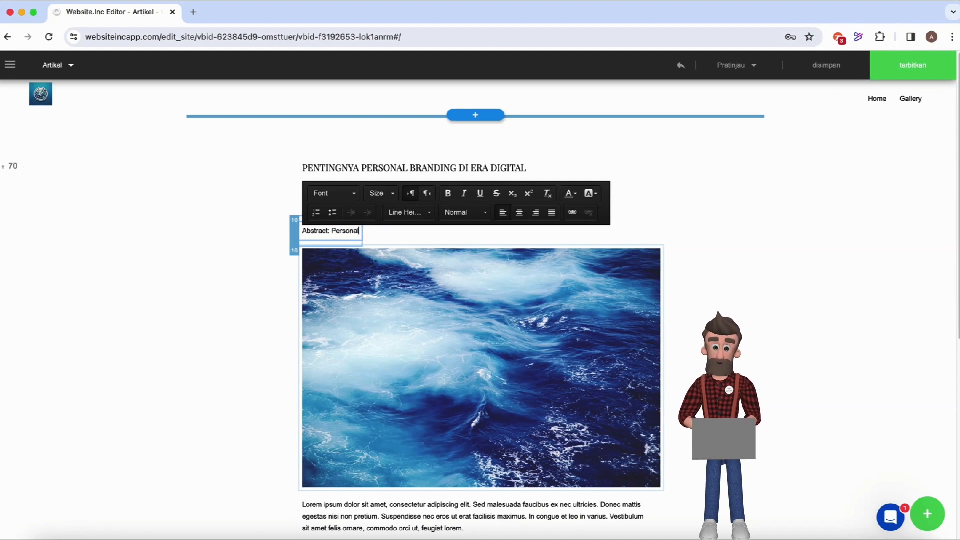
pyautogui.write(' branding adal')
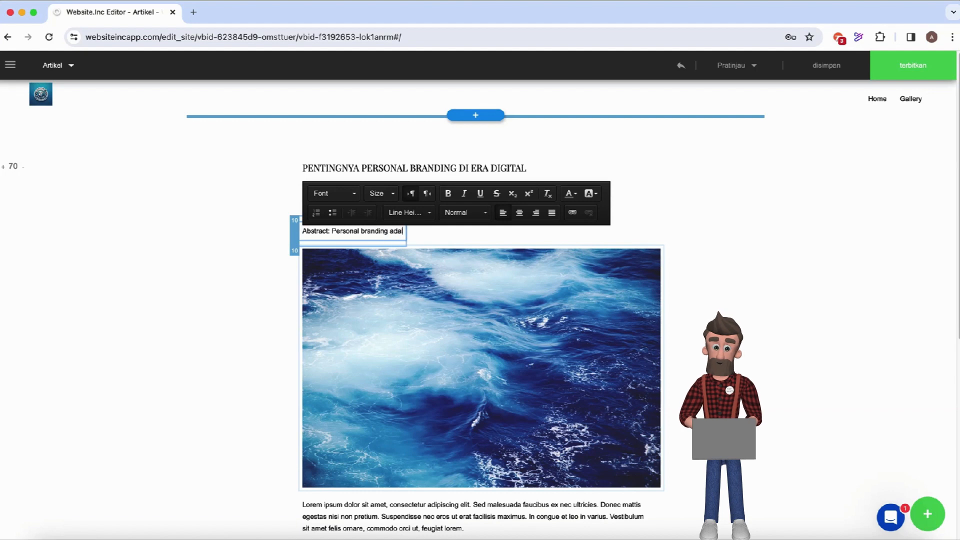
pyautogui.write('ah keharusan')
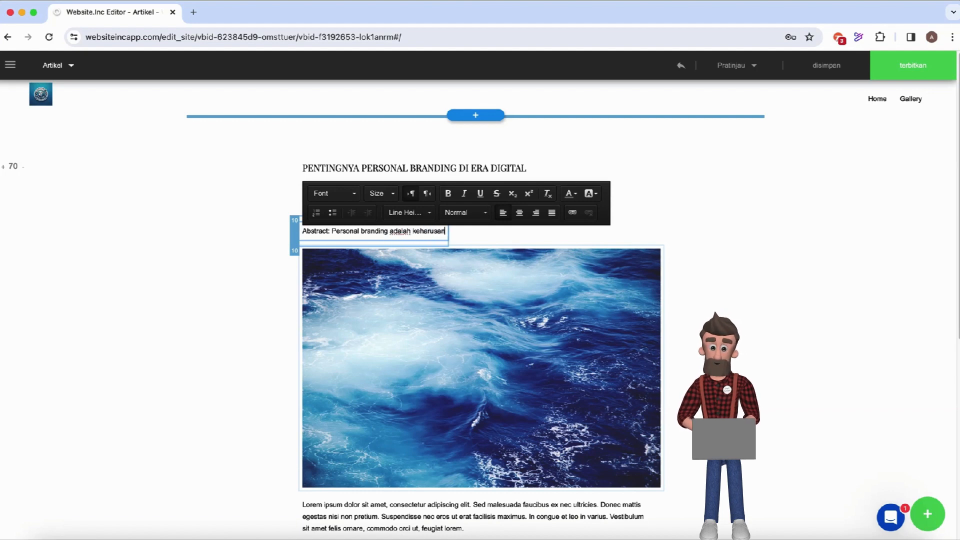
pyautogui.write(', bukan kebu')
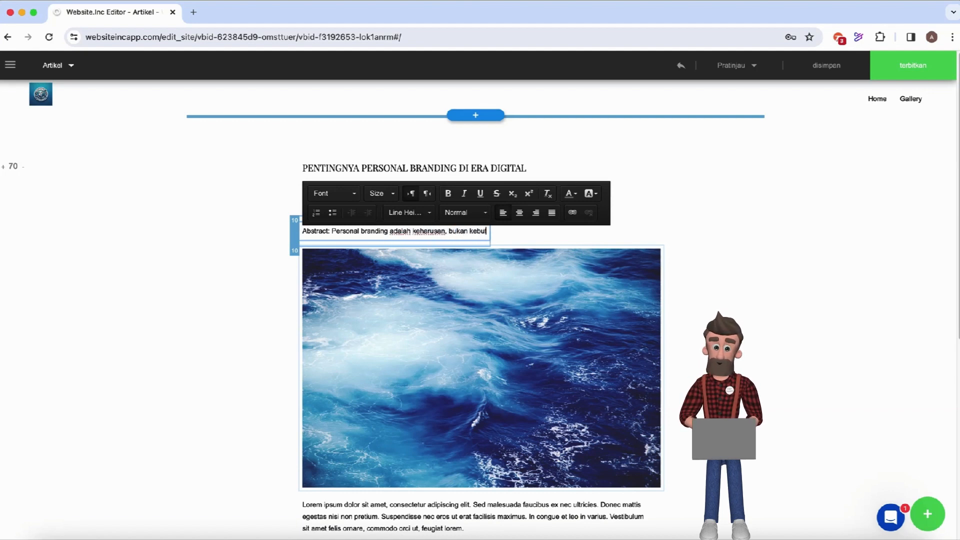
pyautogui.write('tuhan, di')
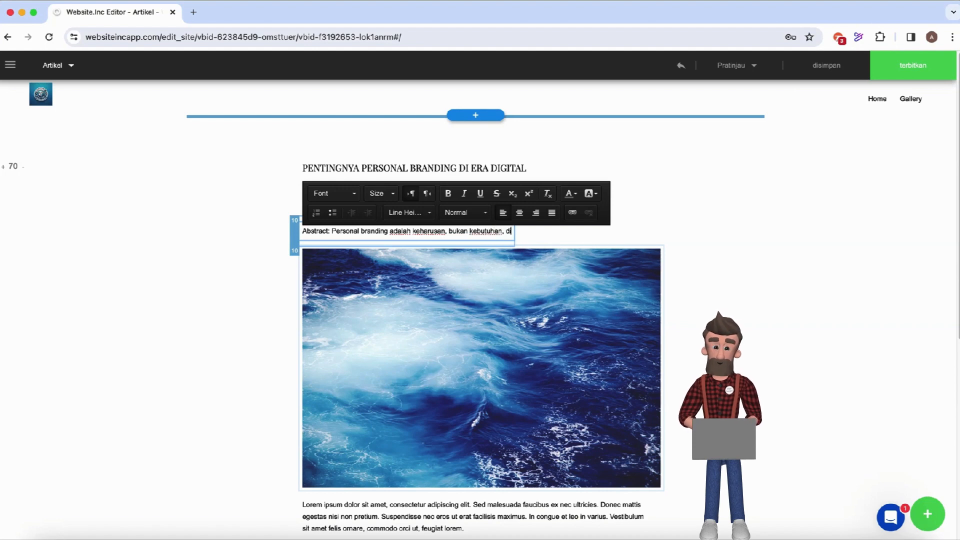
pyautogui.write(' era')
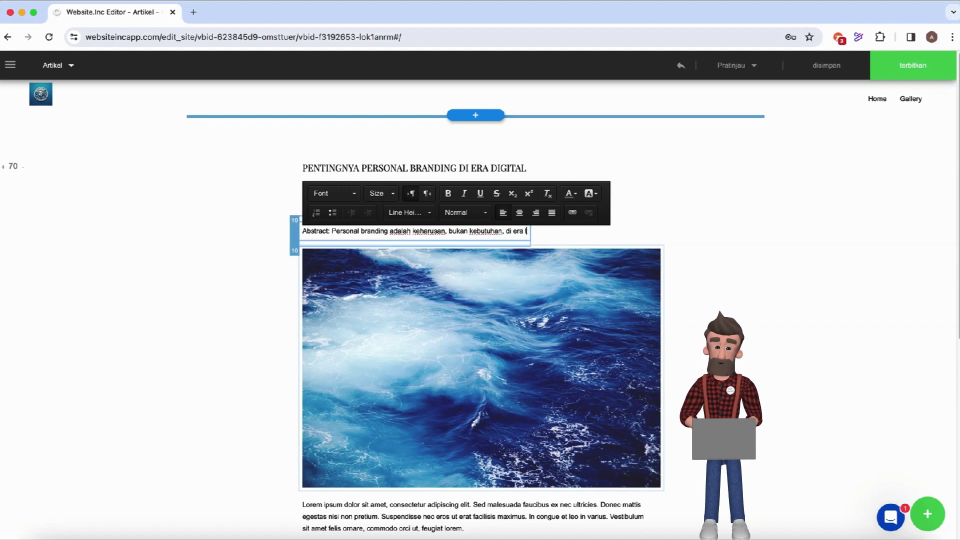
pyautogui.write(' digital saat')
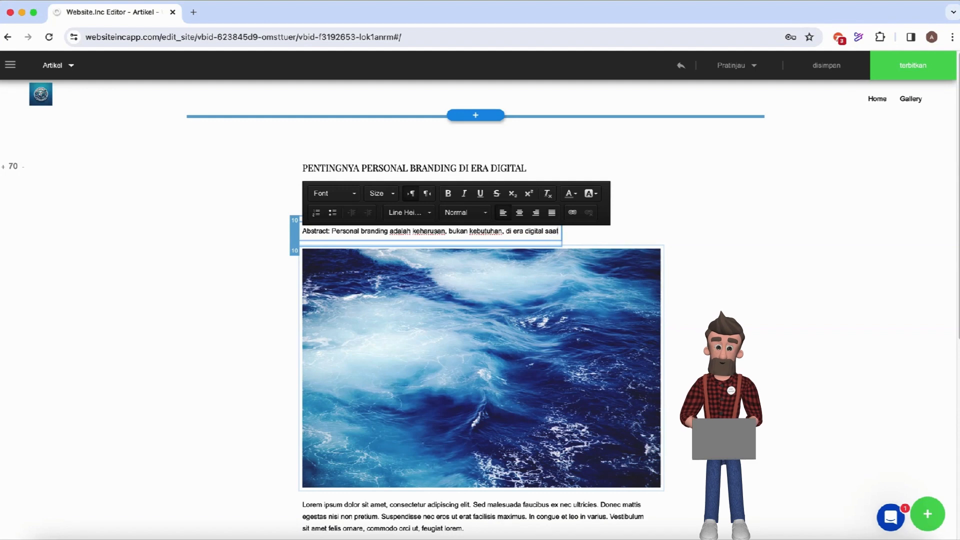
pyautogui.write(' in')
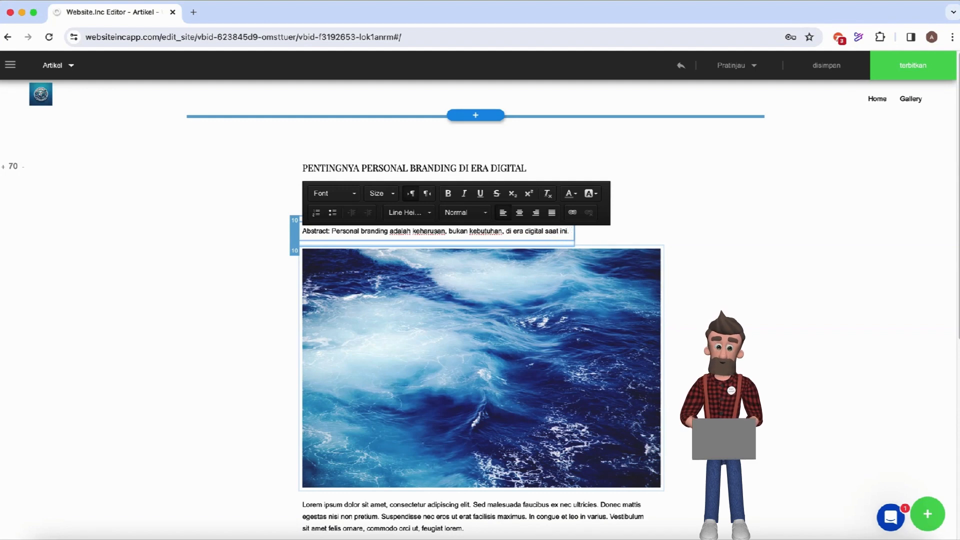
pyautogui.write('i. Perso')
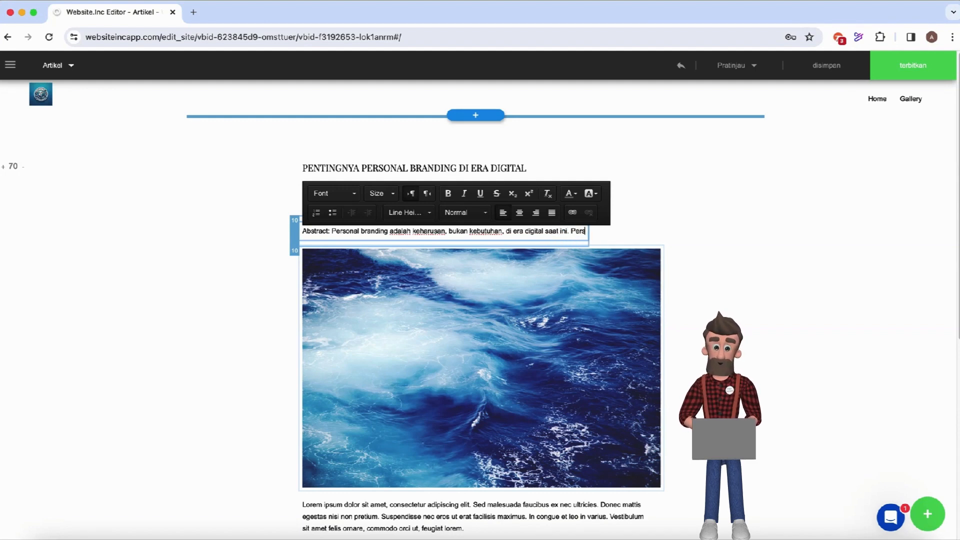
pyautogui.write('nal B')
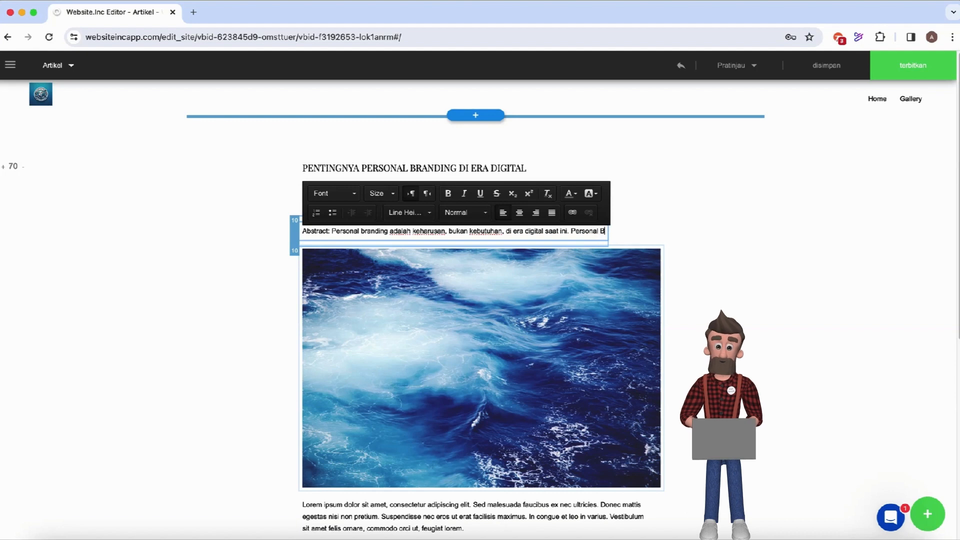
pyautogui.write('randing adala')
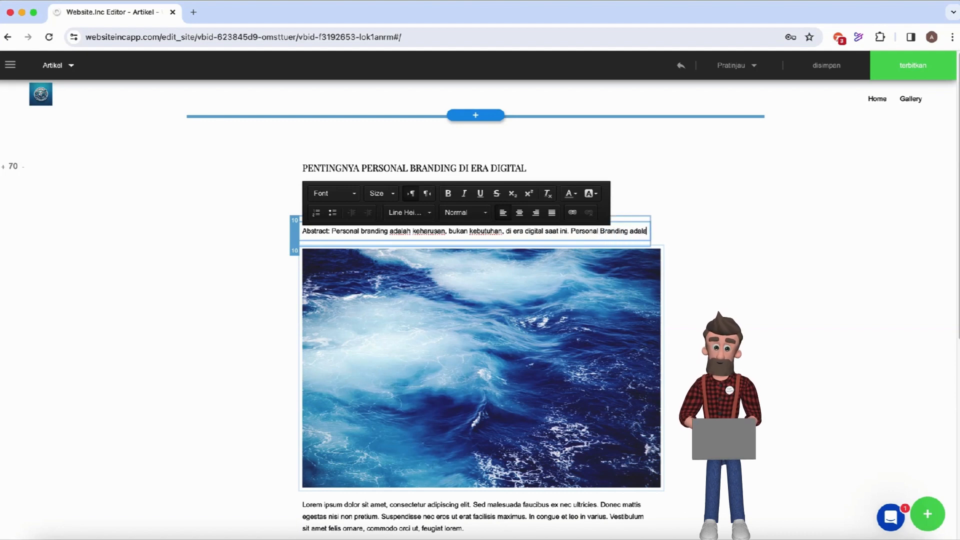
pyautogui.press('BackSpace')
pyautogui.press('BackSpace')
pyautogui.press('BackSpace')
pyautogui.press('BackSpace')
pyautogui.press('BackSpace')
pyautogui.write('san')
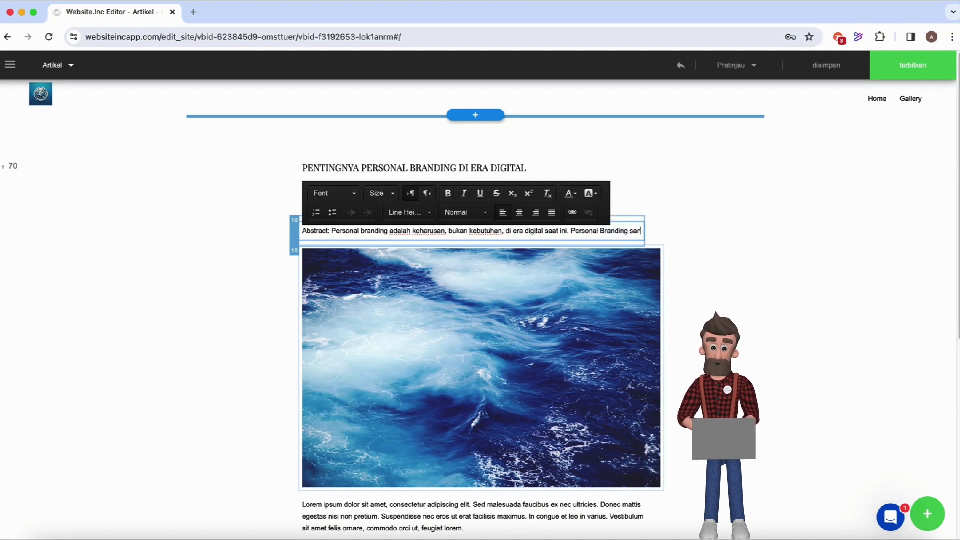
pyautogui.write('gat penti')
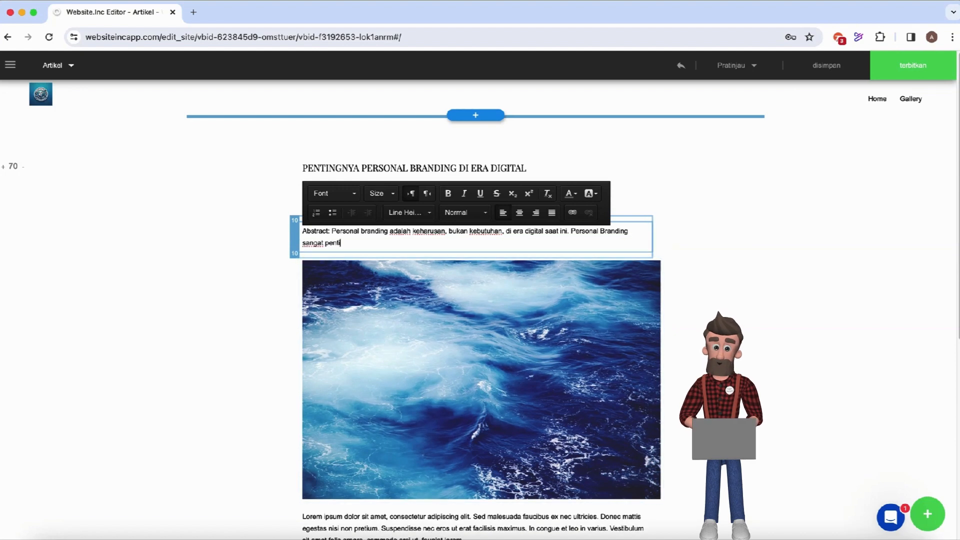
pyautogui.write('ng untuk mem')
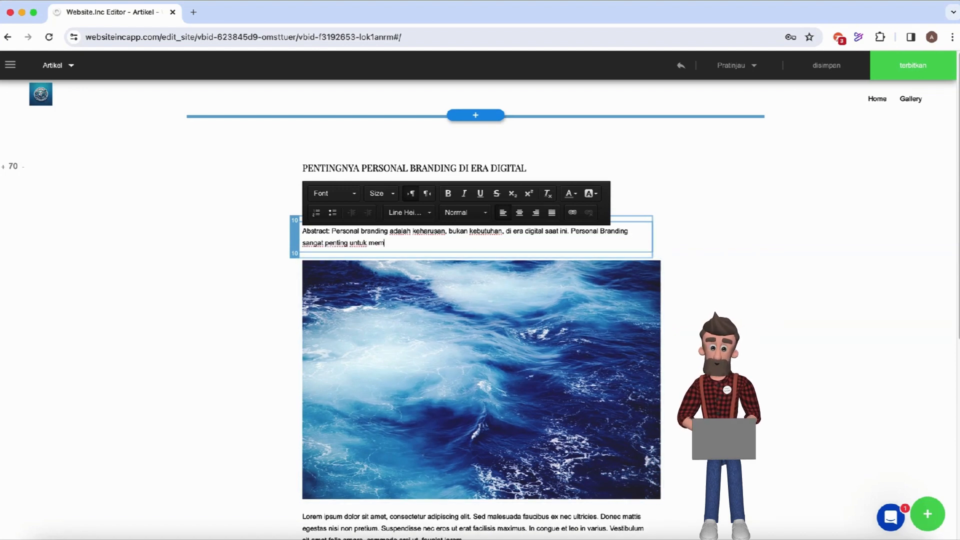
pyautogui.write('perkenalkan ')
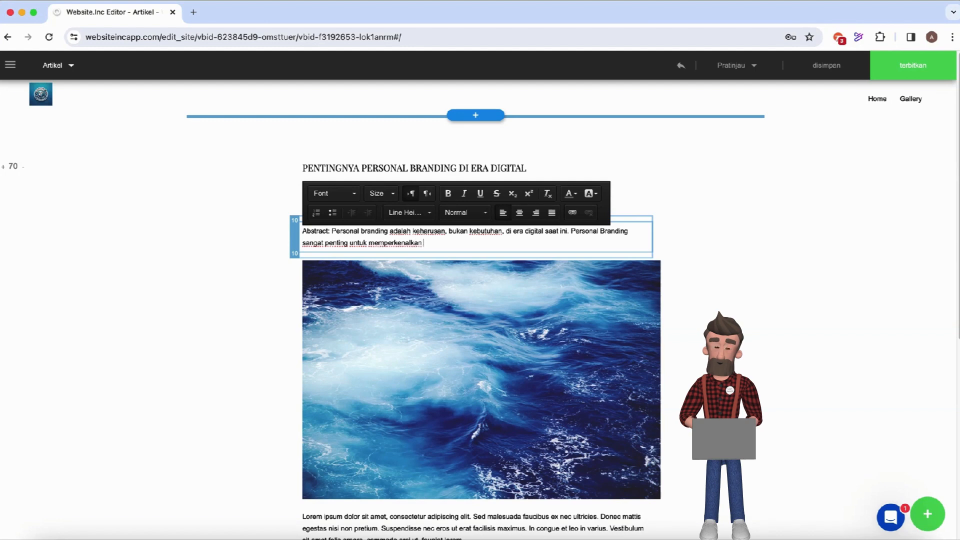
pyautogui.write('sisi terbaik anda kepada dunia.')
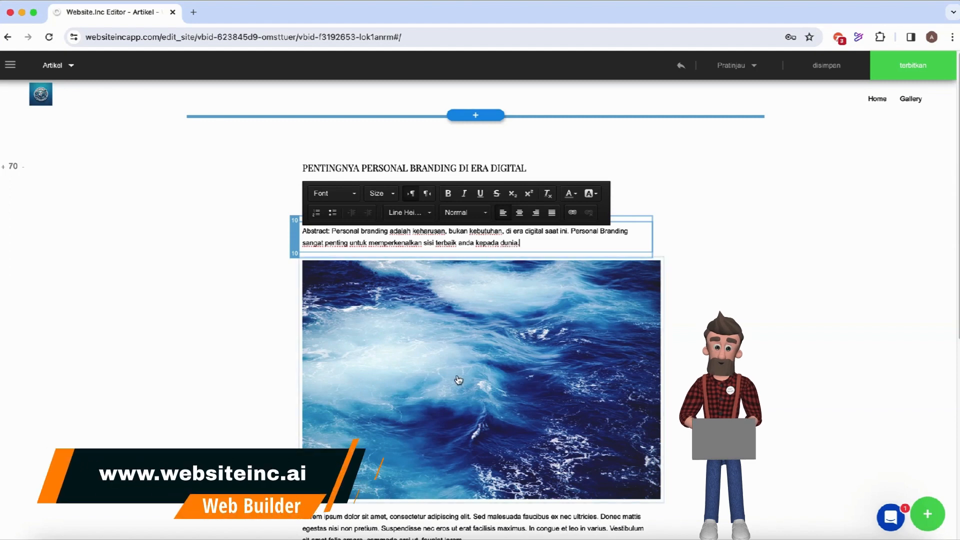
# Paste the ChatGPT personal branding article over the Lorem ipsum paragraph below the ocean image.
pyautogui.scroll(-2, 457, 381)
pyautogui.scroll(-2, 457, 380)
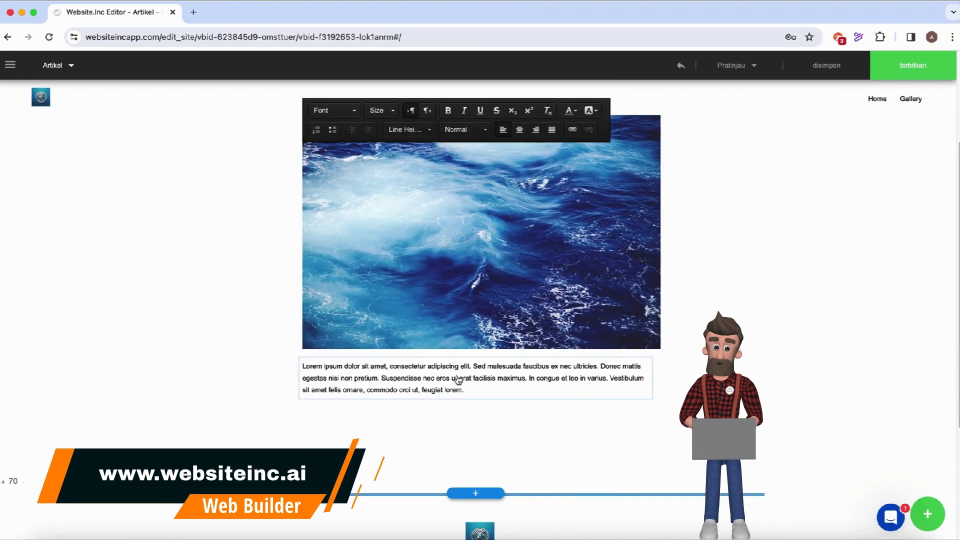
pyautogui.click(306, 370)
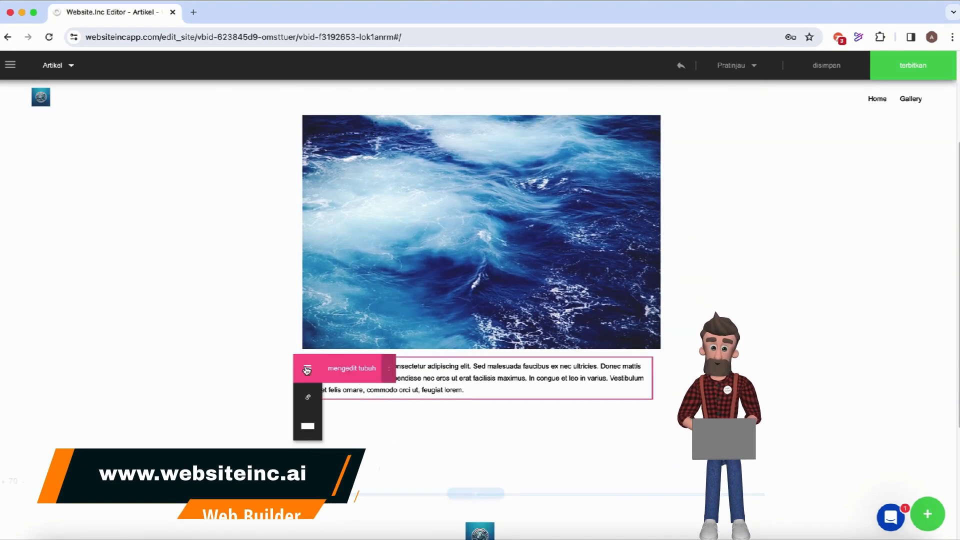
pyautogui.click(359, 374)
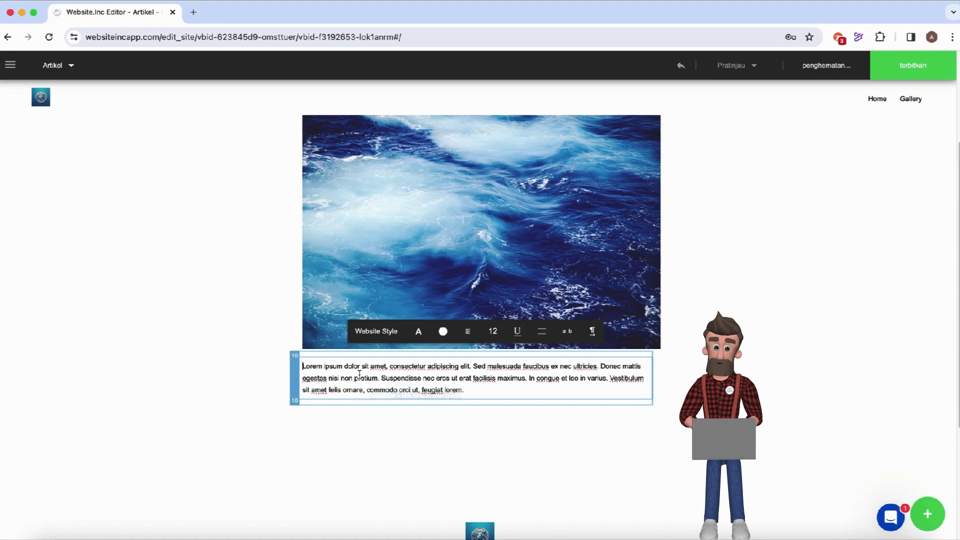
pyautogui.tripleClick(470, 388)
pyautogui.press('super+v')
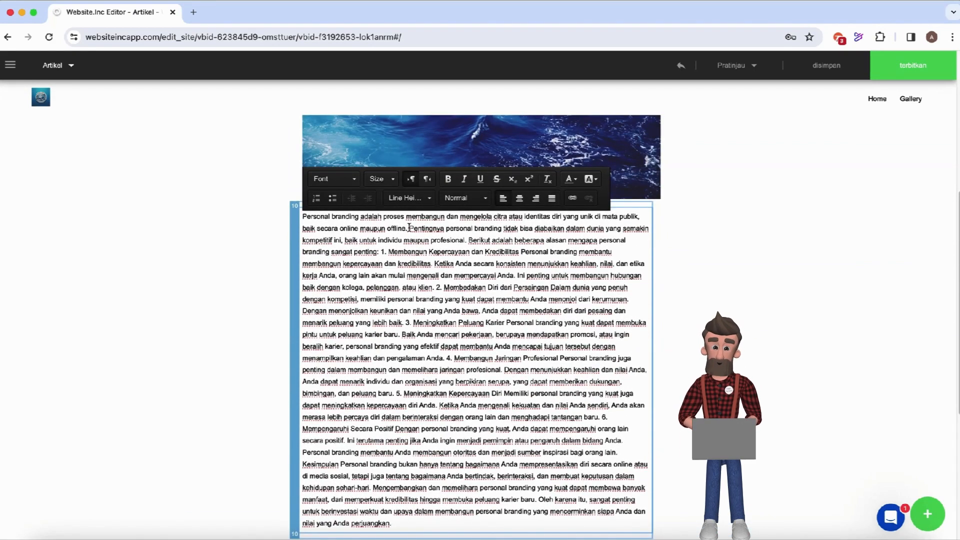
# Break the pasted article so the intro and items 1, 2 and 3 start new paragraphs.
pyautogui.press('Return')
pyautogui.press('Return')
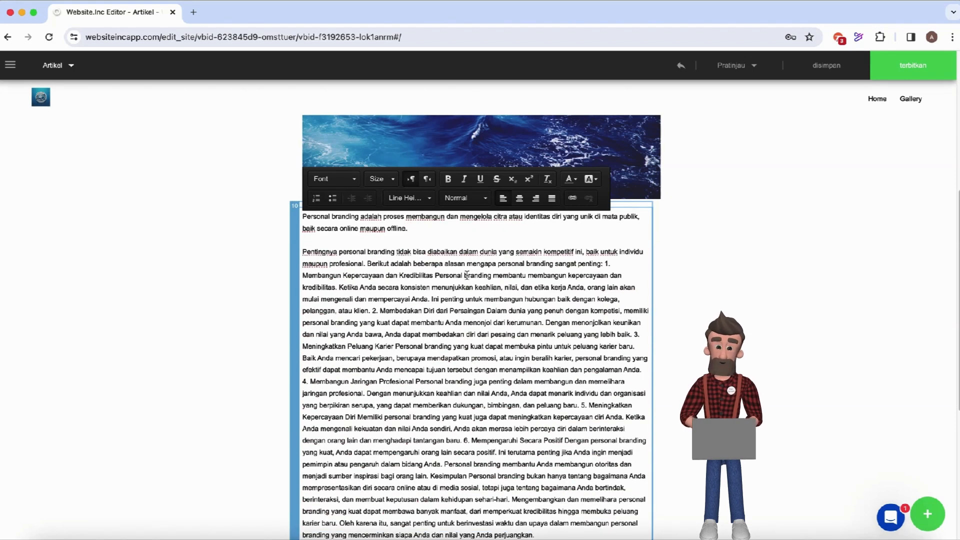
pyautogui.click(603, 264)
pyautogui.press('Return')
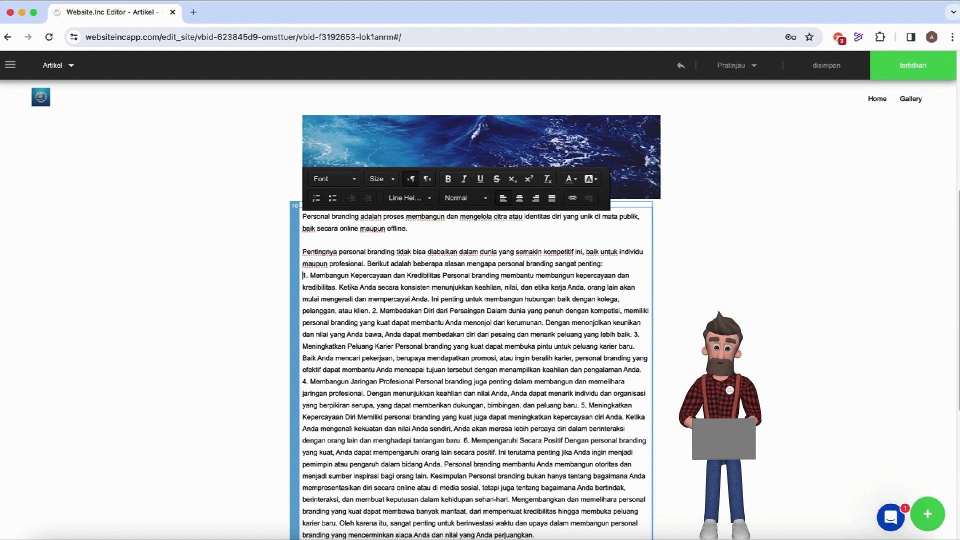
pyautogui.press('Return')
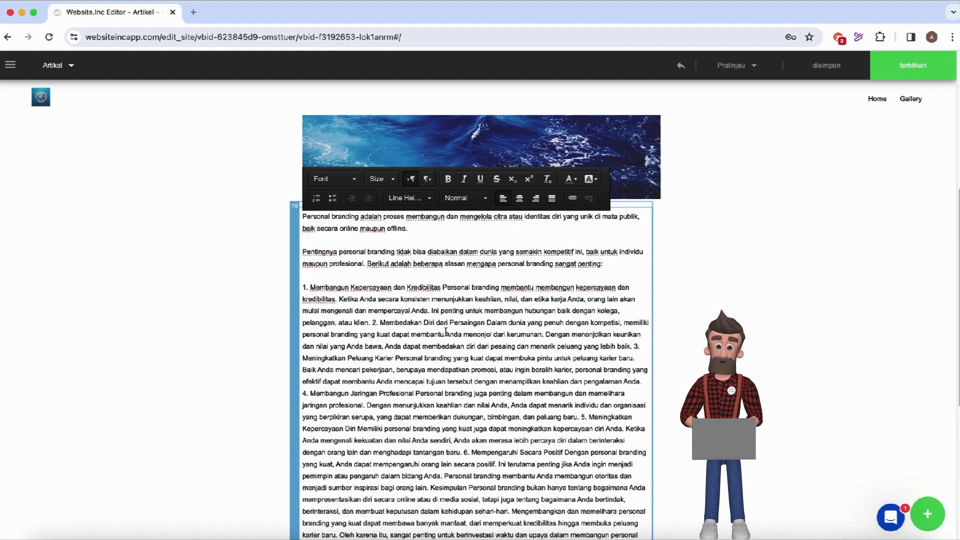
pyautogui.click(373, 322)
pyautogui.press('Return')
pyautogui.press('Return')
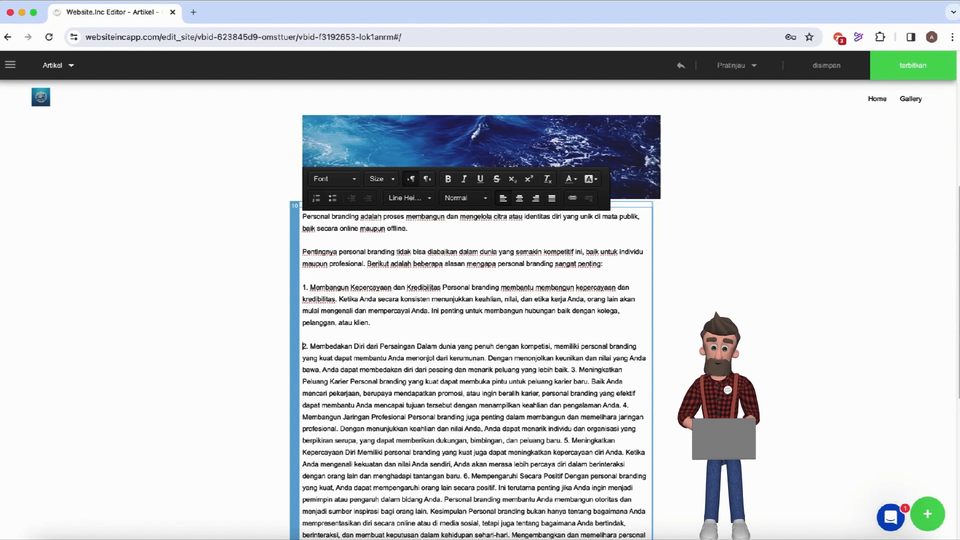
pyautogui.click(572, 369)
pyautogui.press('Return')
pyautogui.press('Return')
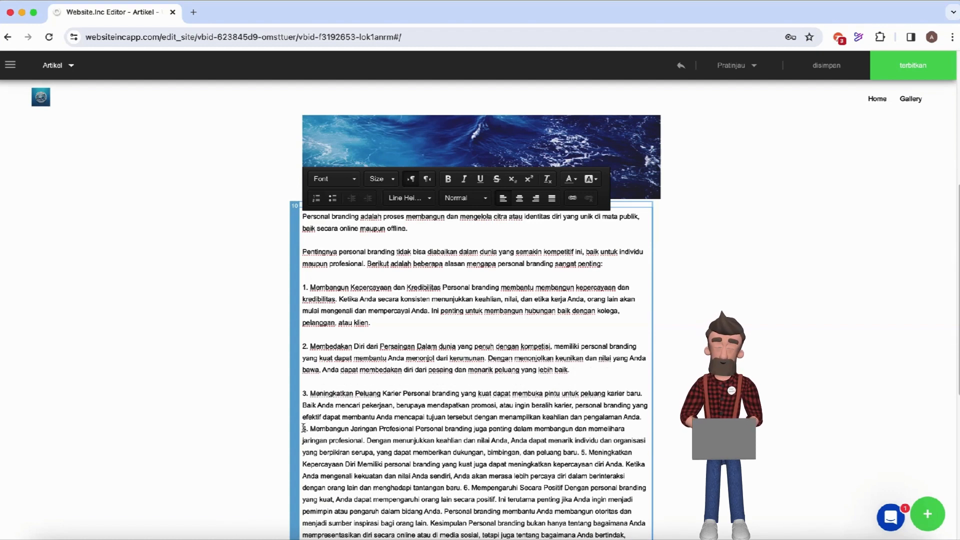
# Split points 4, 5, 6 and the Kesimpulan conclusion into separate paragraphs.
pyautogui.press('Return')
pyautogui.scroll(-3, 355, 416)
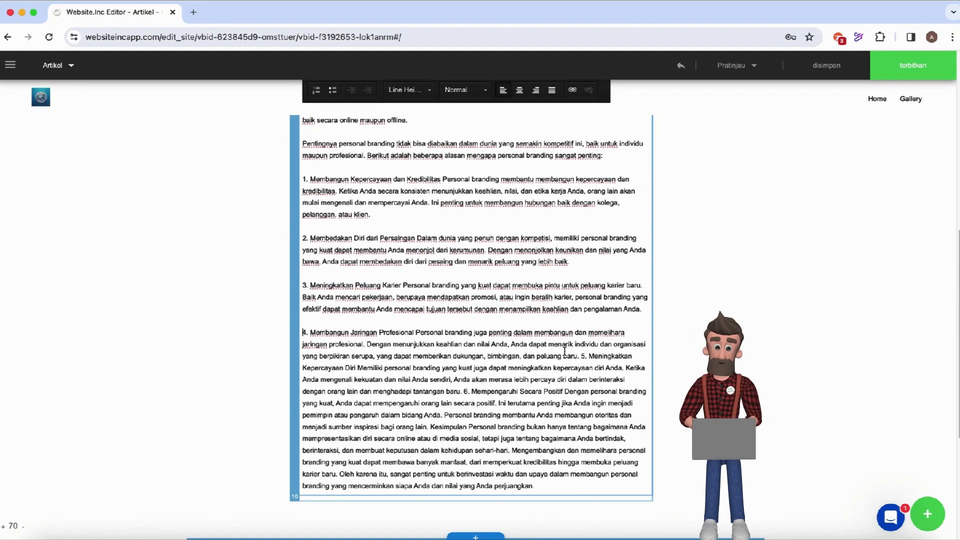
pyautogui.click(582, 357)
pyautogui.press('Return')
pyautogui.press('Return')
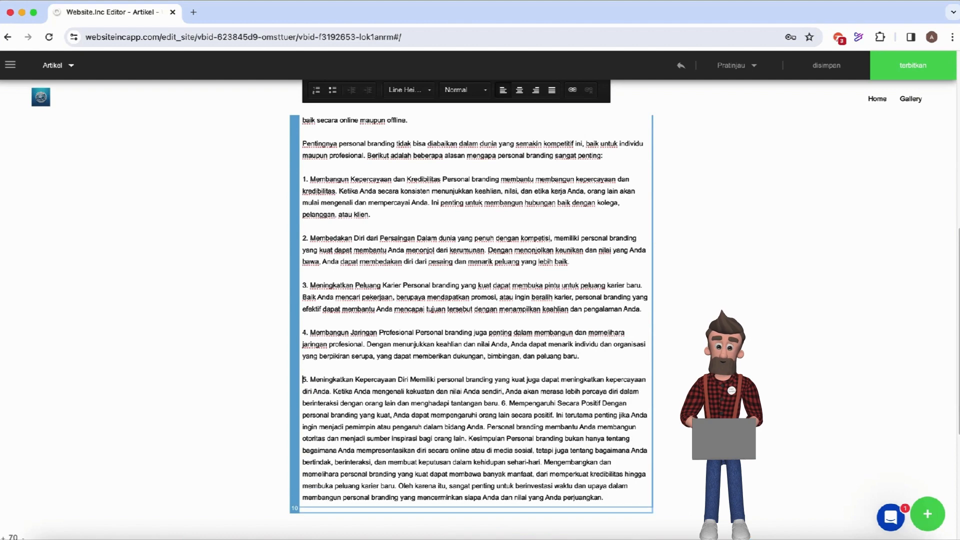
pyautogui.click(501, 403)
pyautogui.press('Return')
pyautogui.press('Return')
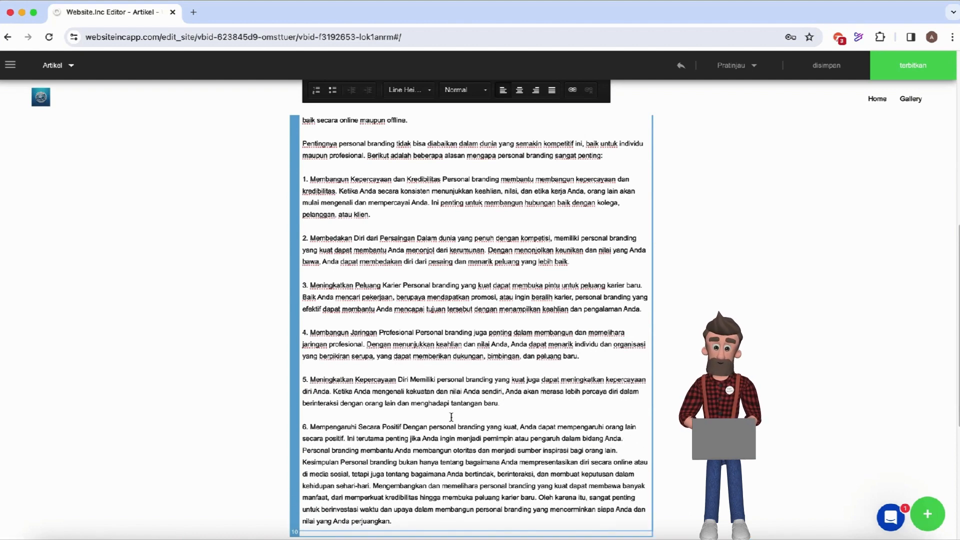
pyautogui.scroll(-1, 466, 462)
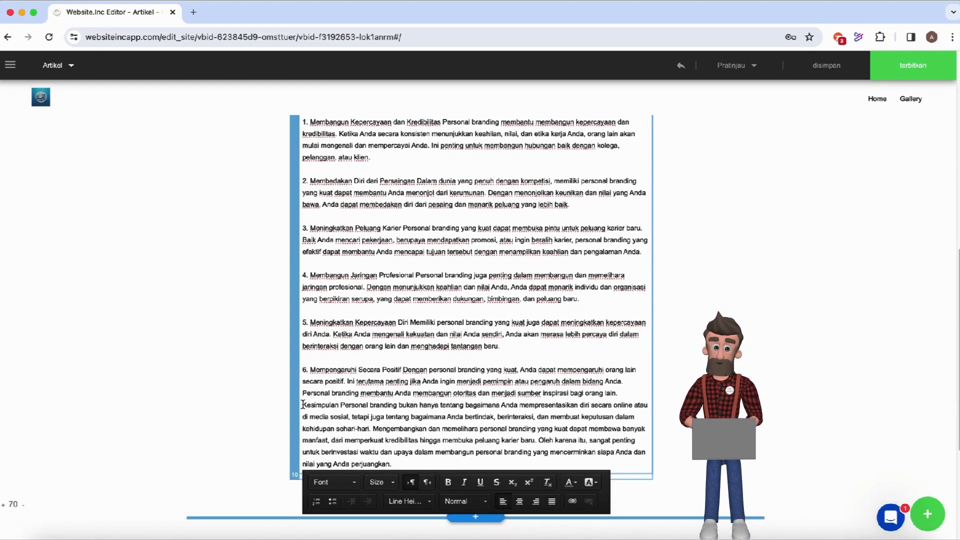
pyautogui.press('Return')
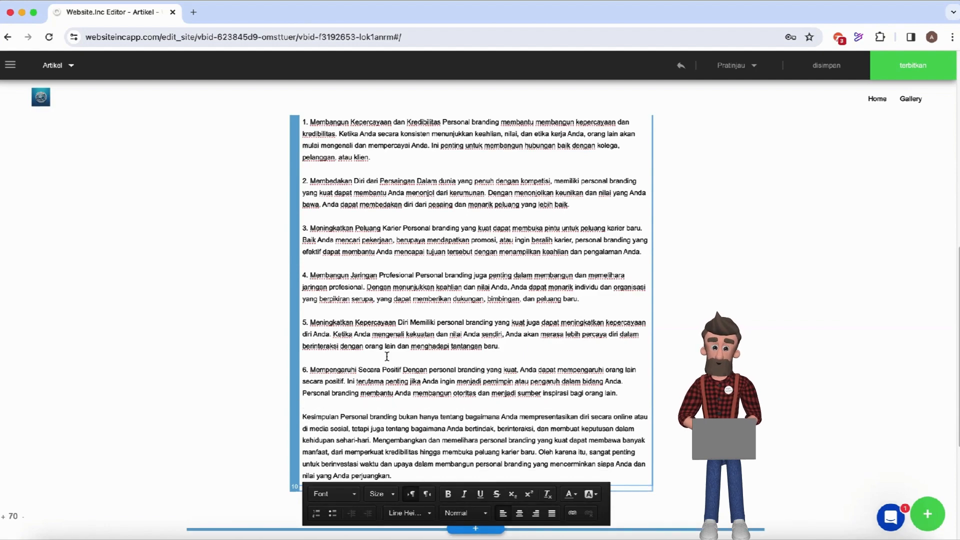
pyautogui.scroll(10, 400, 358)
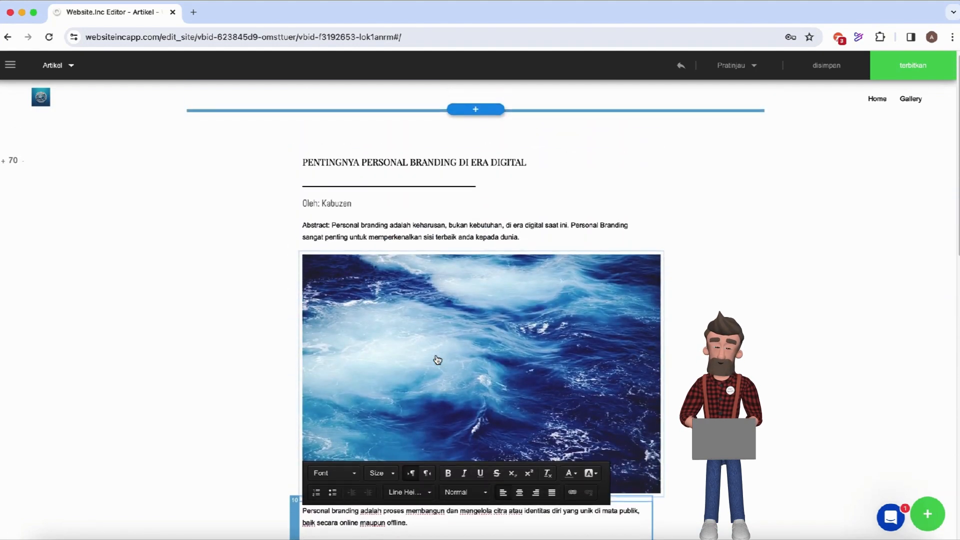
# Replace the ocean wave image with the DALL·E Portfolio website laptop image from Downloads.
pyautogui.click(437, 360)
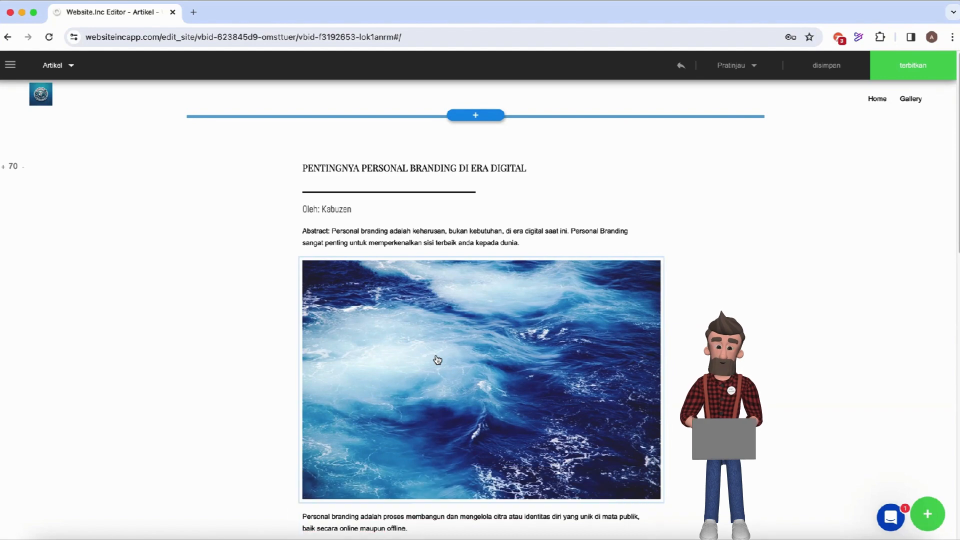
pyautogui.click(438, 360)
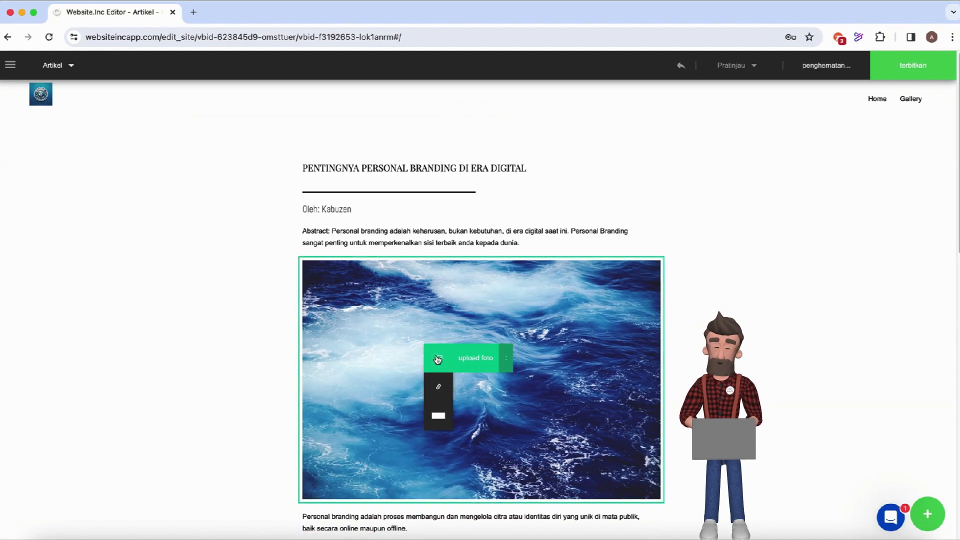
pyautogui.click(481, 361)
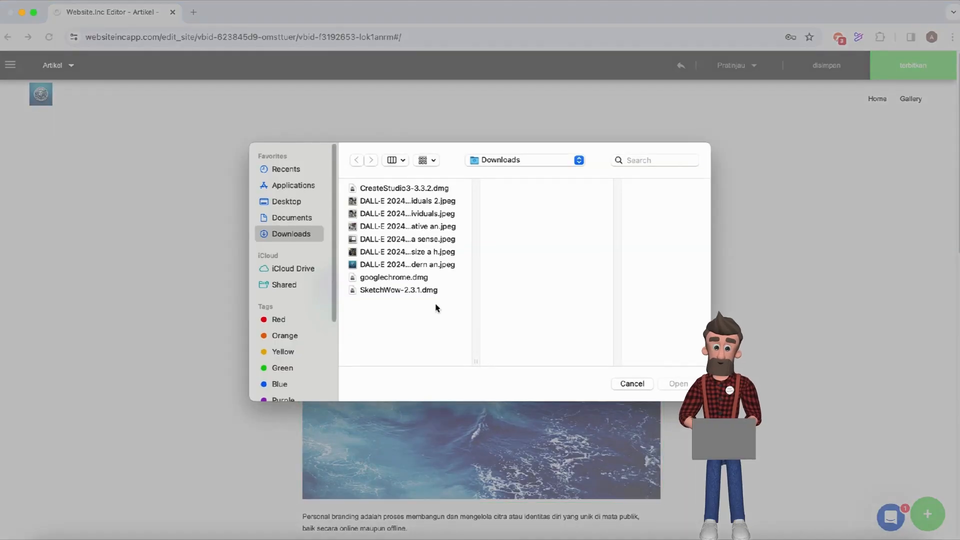
pyautogui.click(394, 253)
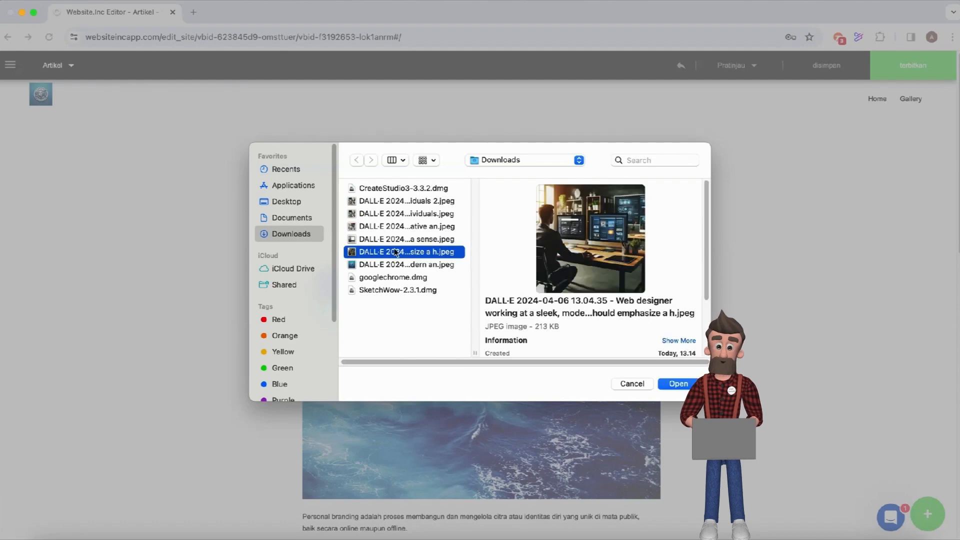
pyautogui.click(394, 241)
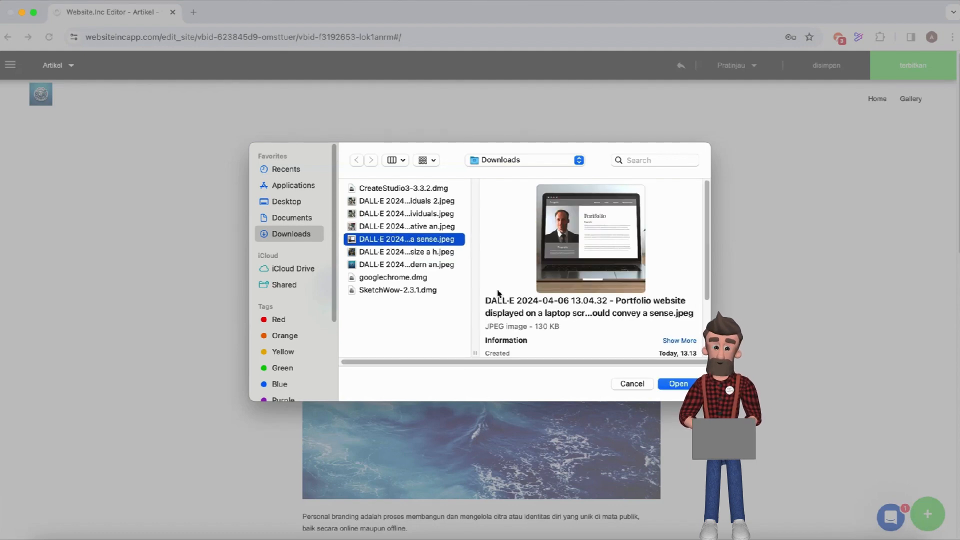
pyautogui.click(677, 386)
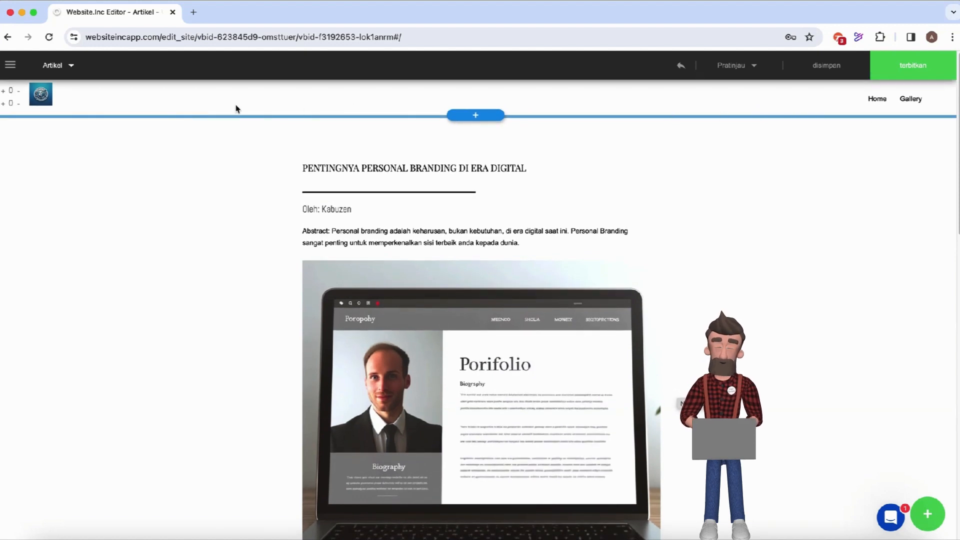
pyautogui.click(72, 67)
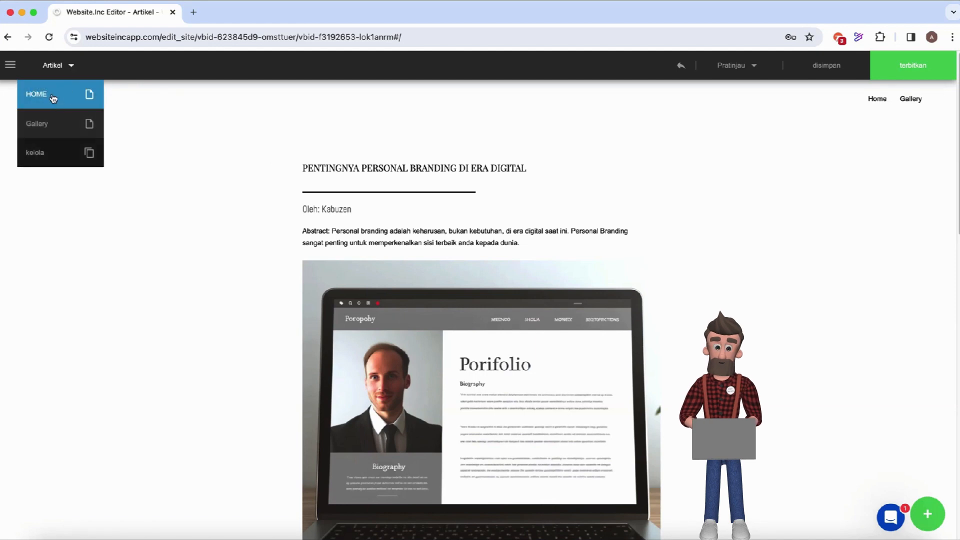
# Switch to the HOME page and dismiss the Google Translate popup.
pyautogui.click(52, 95)
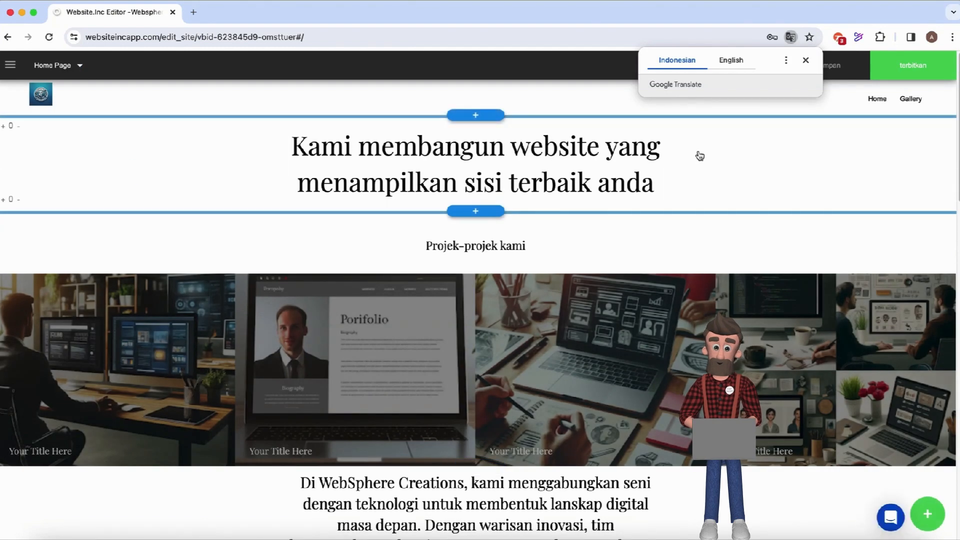
pyautogui.click(806, 61)
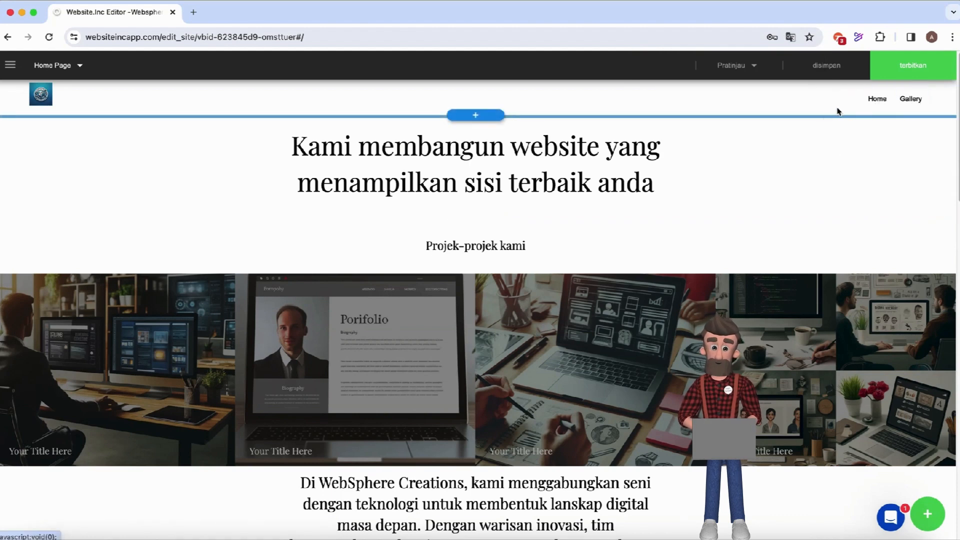
# Add an 'Artikel' link to the header menu through the menu settings.
pyautogui.click(789, 101)
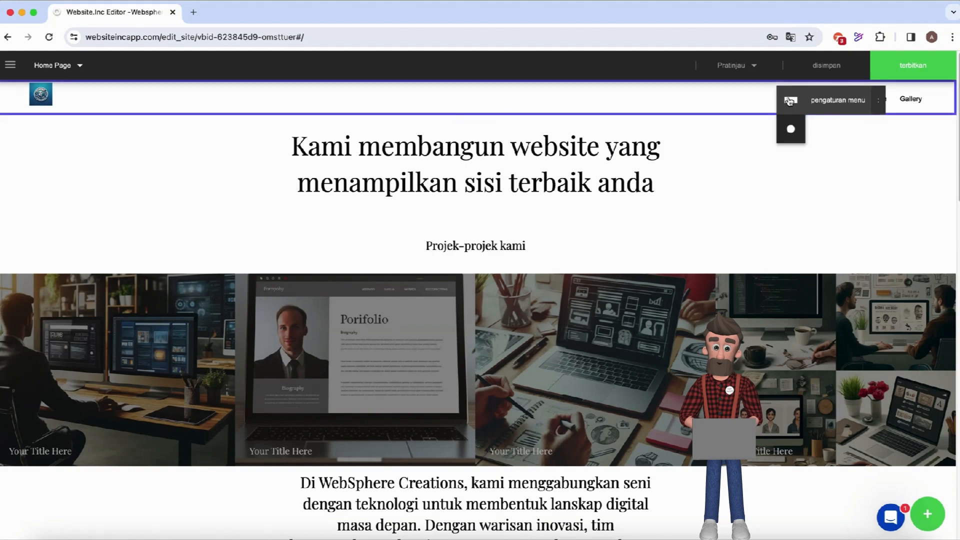
pyautogui.click(821, 101)
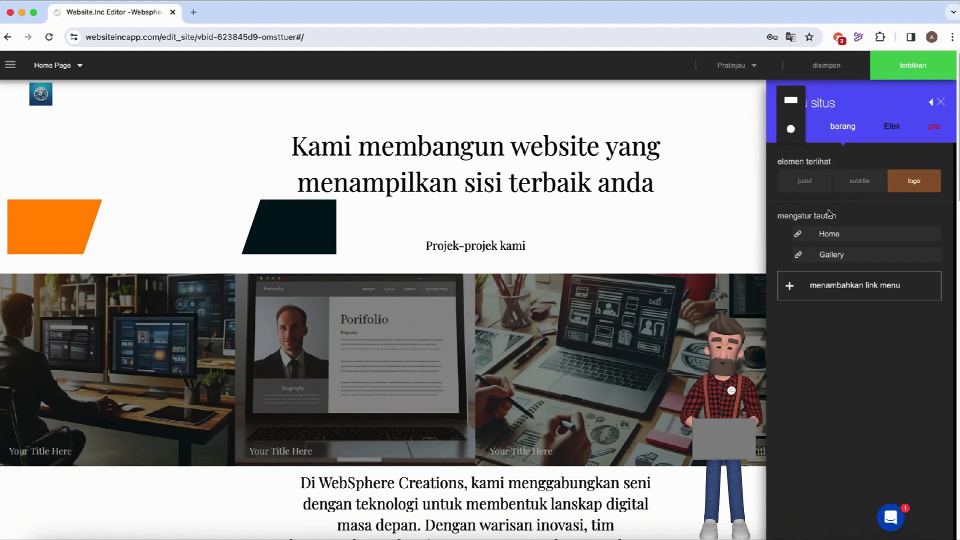
pyautogui.click(813, 286)
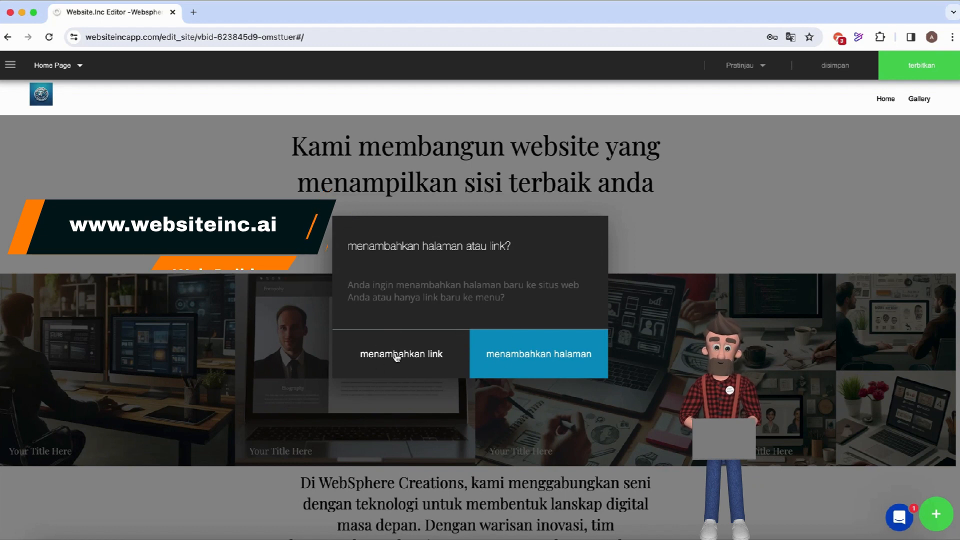
pyautogui.click(378, 353)
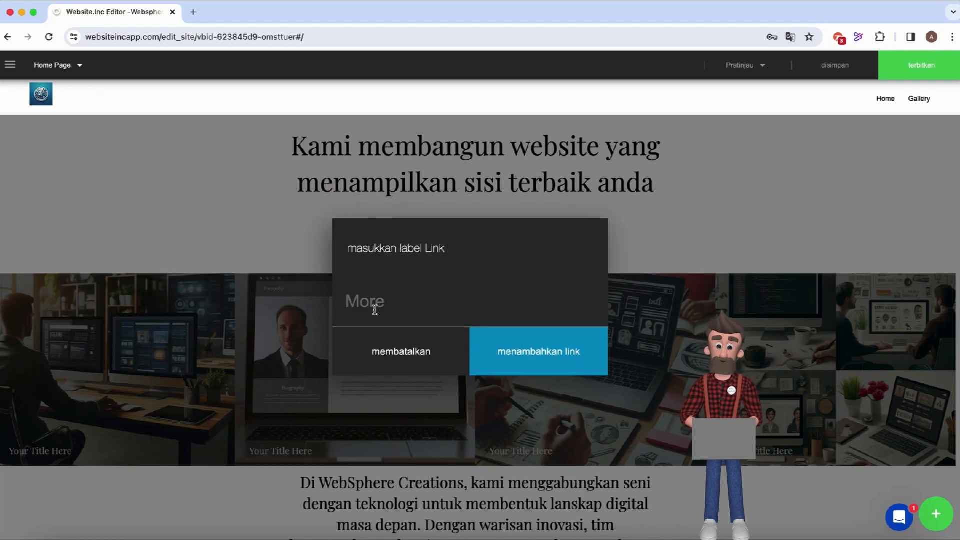
pyautogui.write('Artikel')
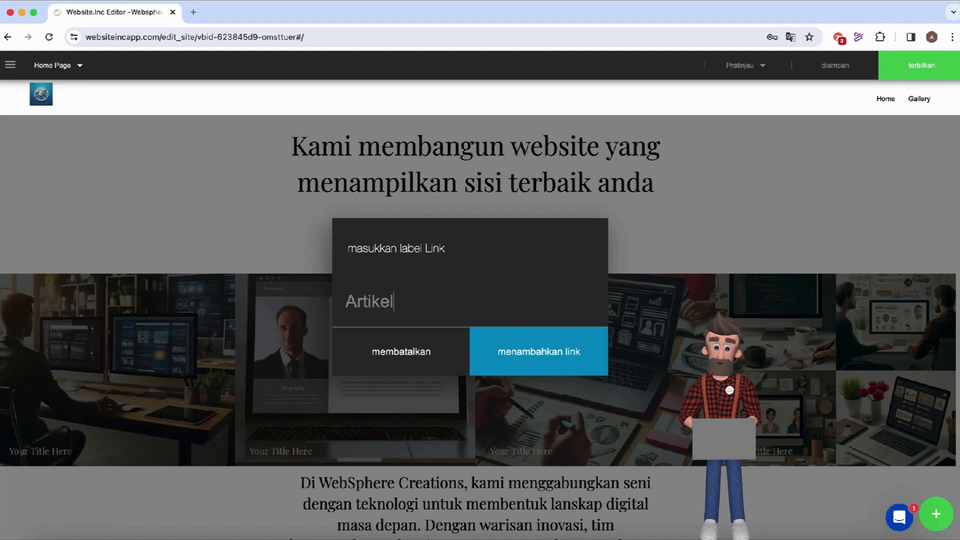
pyautogui.click(521, 354)
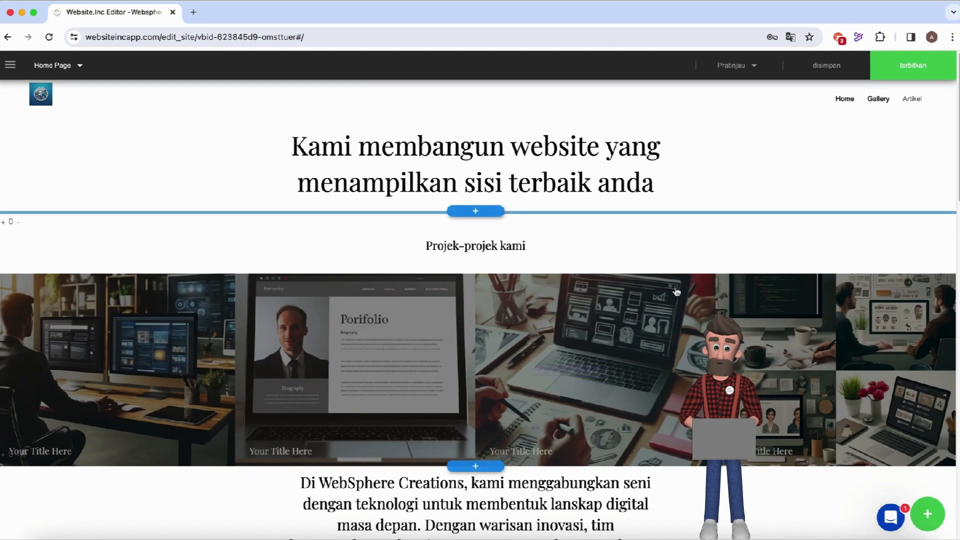
# Link the Artikel menu item to the site's Artikel page using the halaman link option.
pyautogui.click(912, 101)
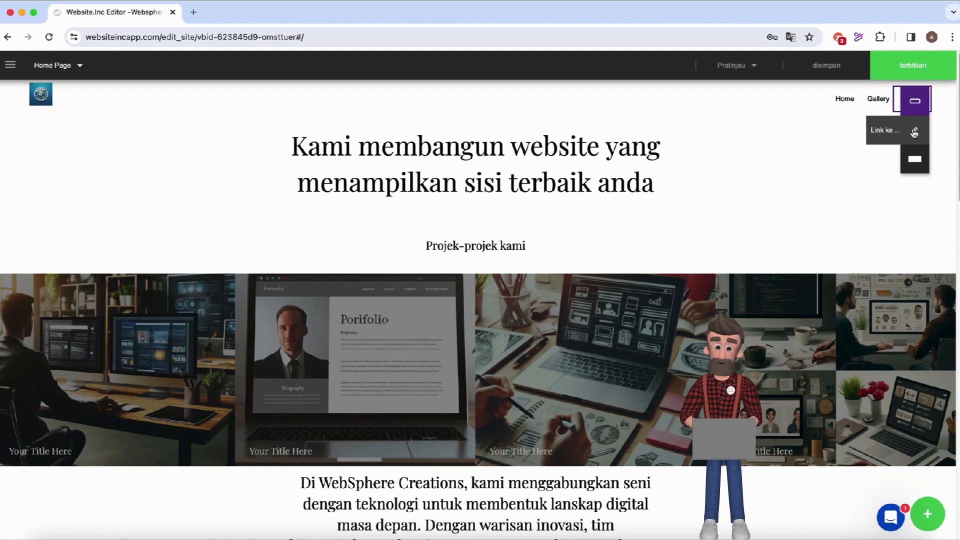
pyautogui.click(914, 132)
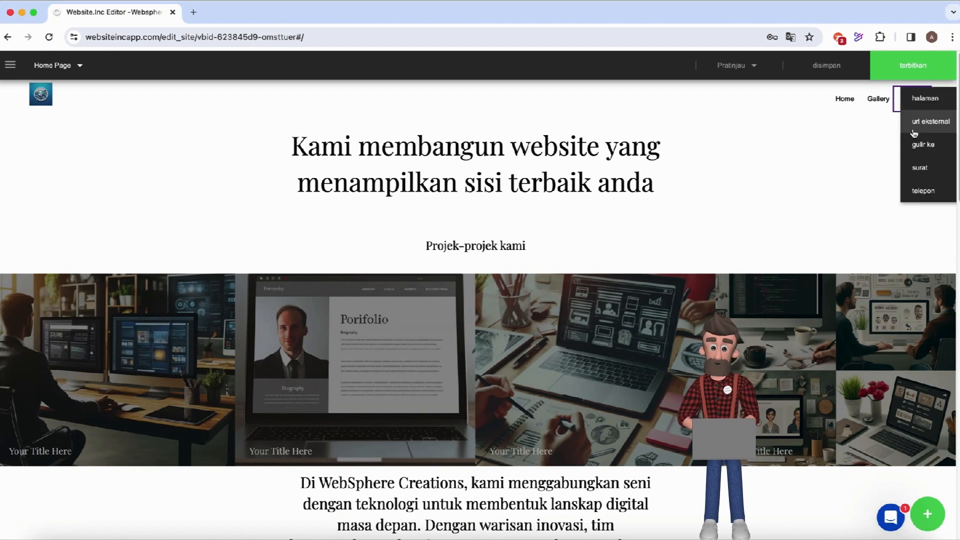
pyautogui.click(924, 99)
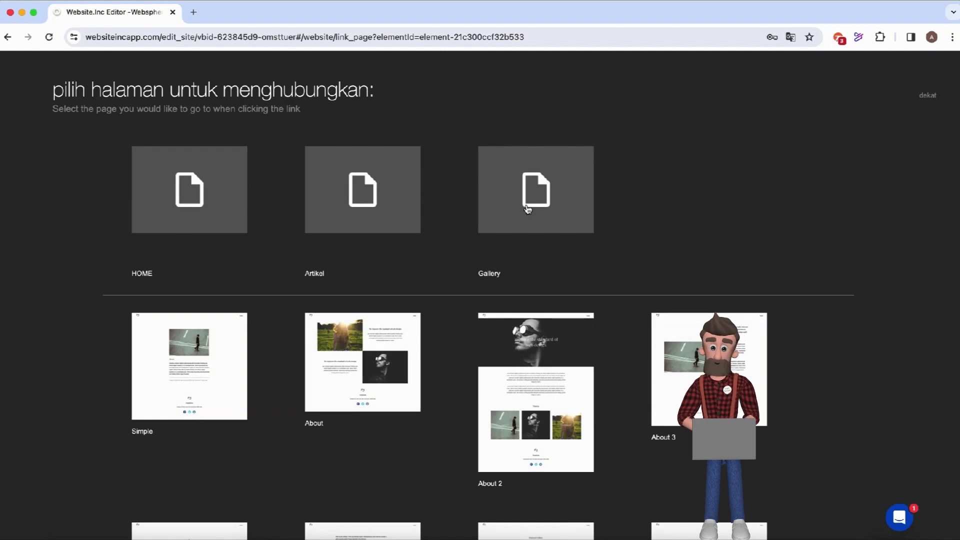
pyautogui.click(357, 202)
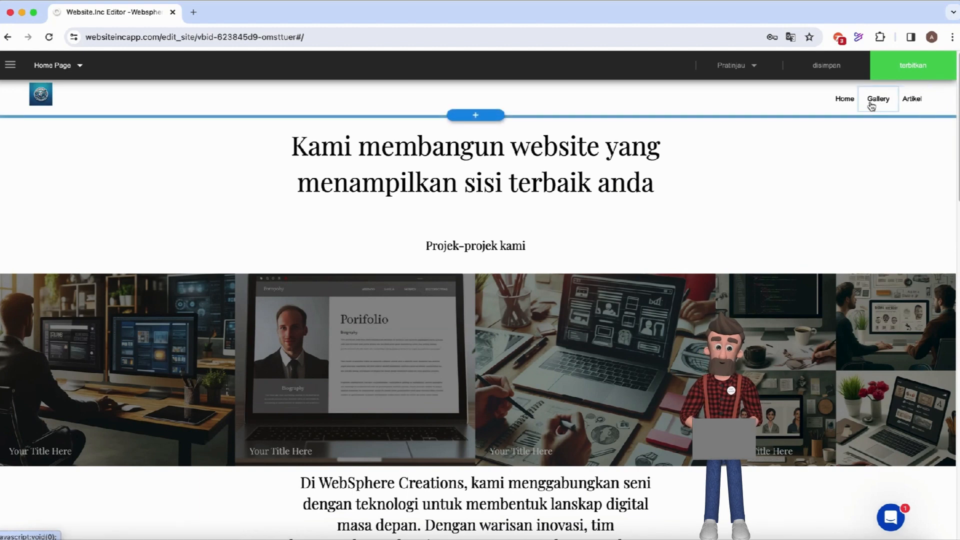
# Preview the Websphere site at Desktop size from the Pratinjau menu.
pyautogui.click(739, 68)
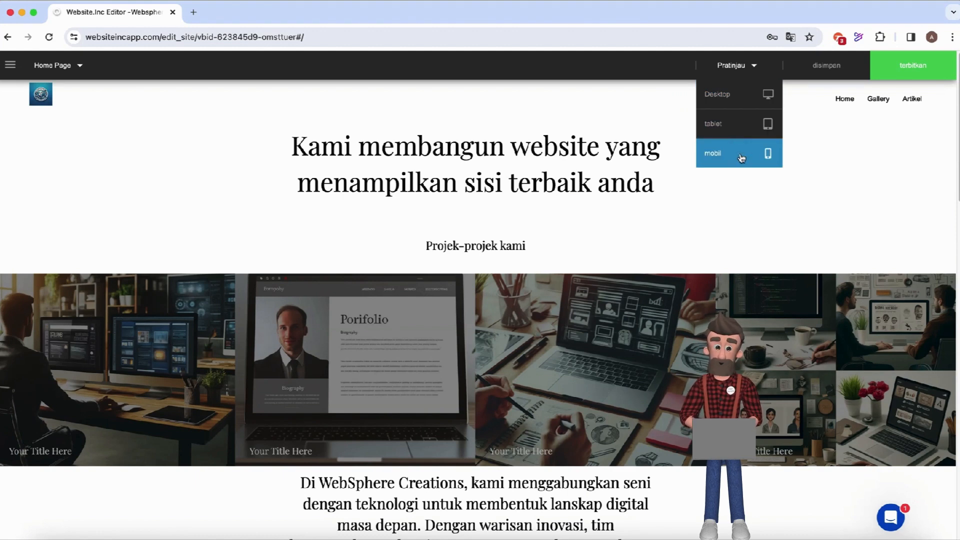
pyautogui.click(730, 98)
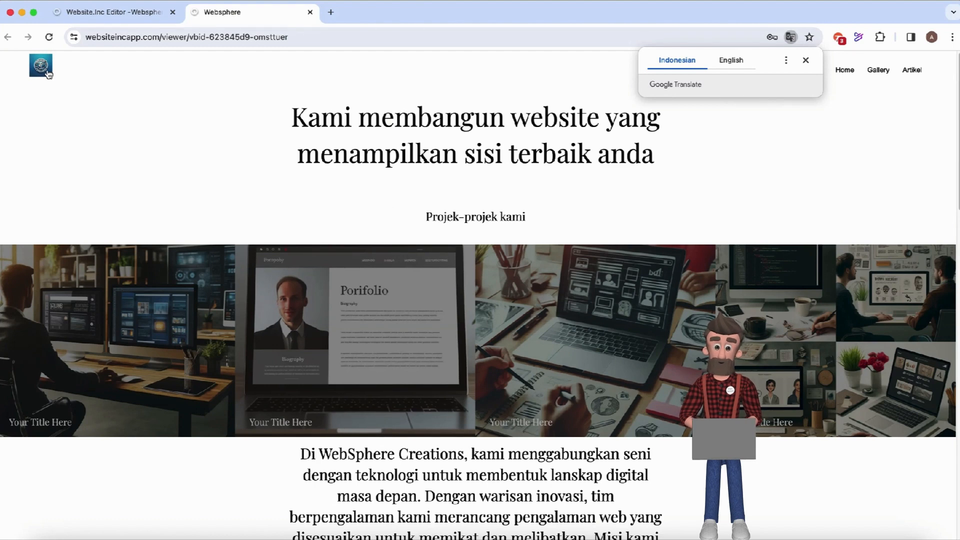
pyautogui.click(805, 60)
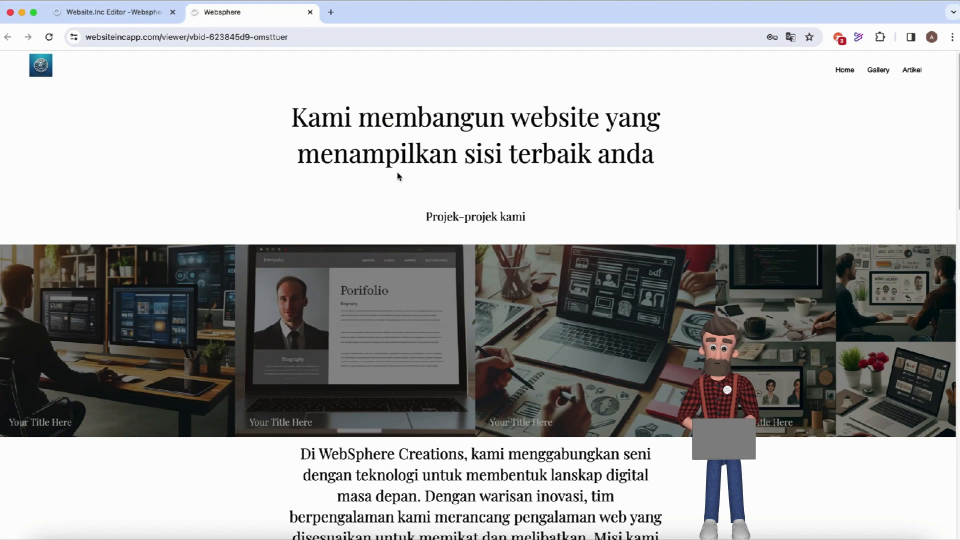
pyautogui.scroll(-2, 396, 215)
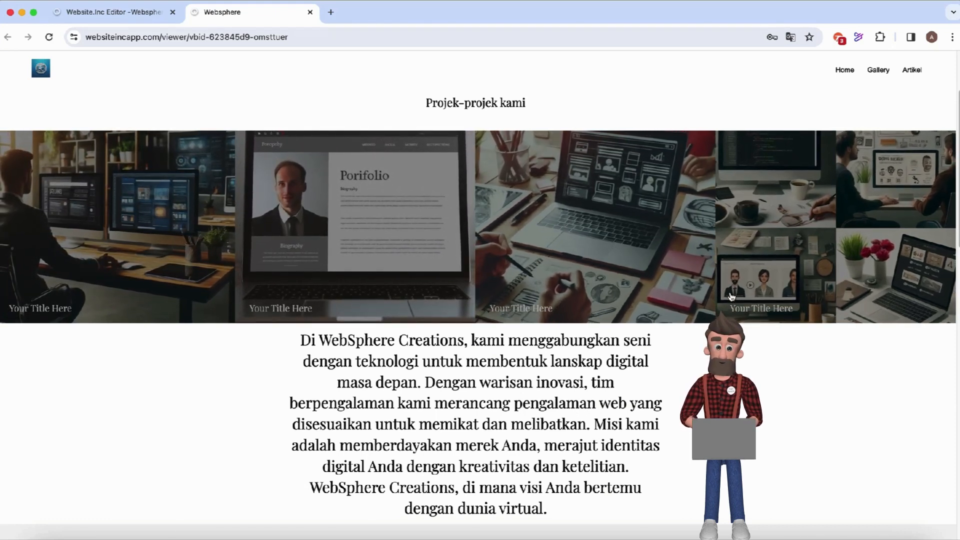
pyautogui.scroll(-3, 558, 402)
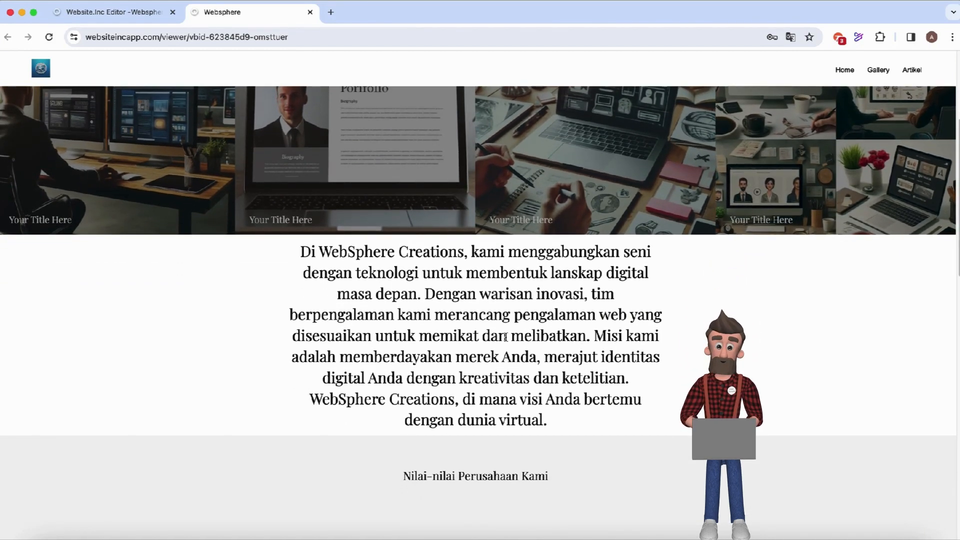
pyautogui.scroll(-2, 505, 329)
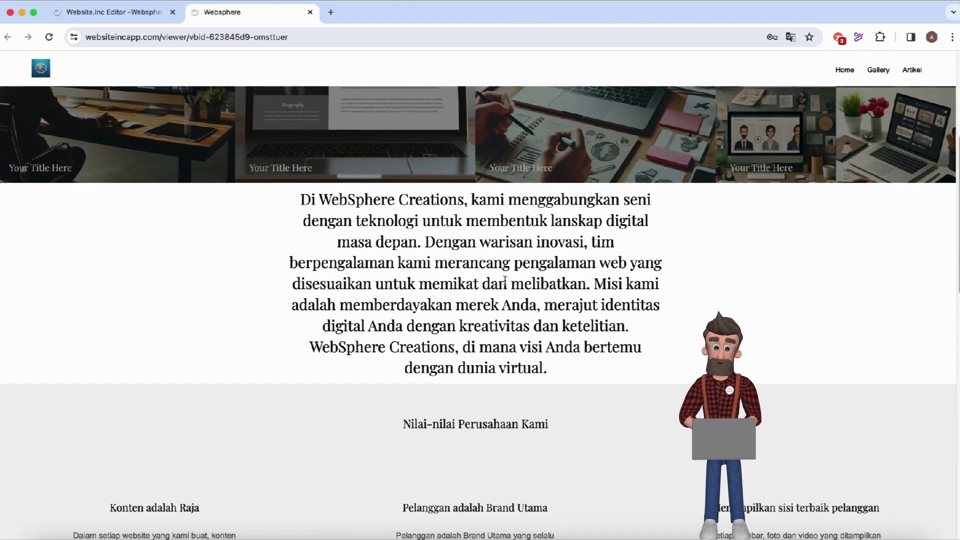
pyautogui.scroll(-2, 520, 284)
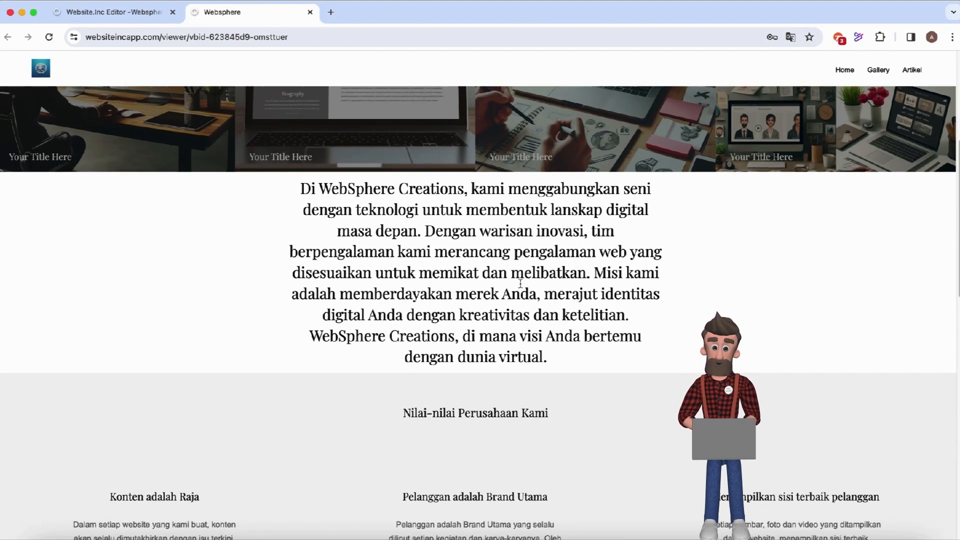
pyautogui.scroll(-1, 519, 284)
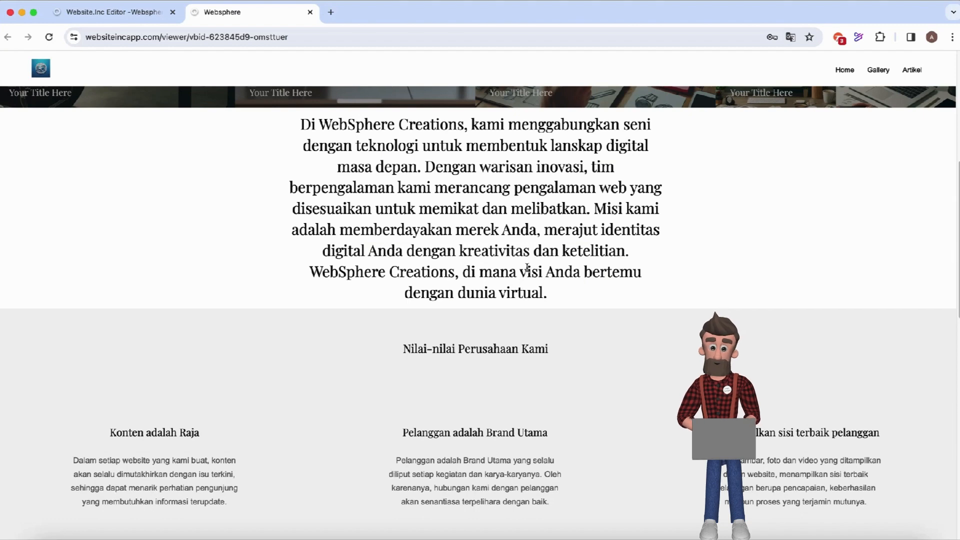
pyautogui.scroll(-7, 520, 340)
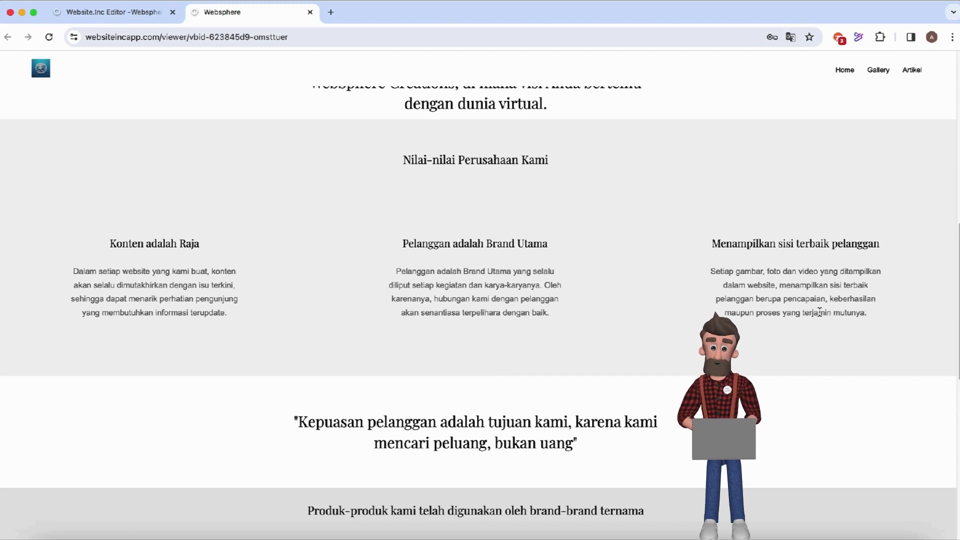
pyautogui.scroll(-5, 818, 312)
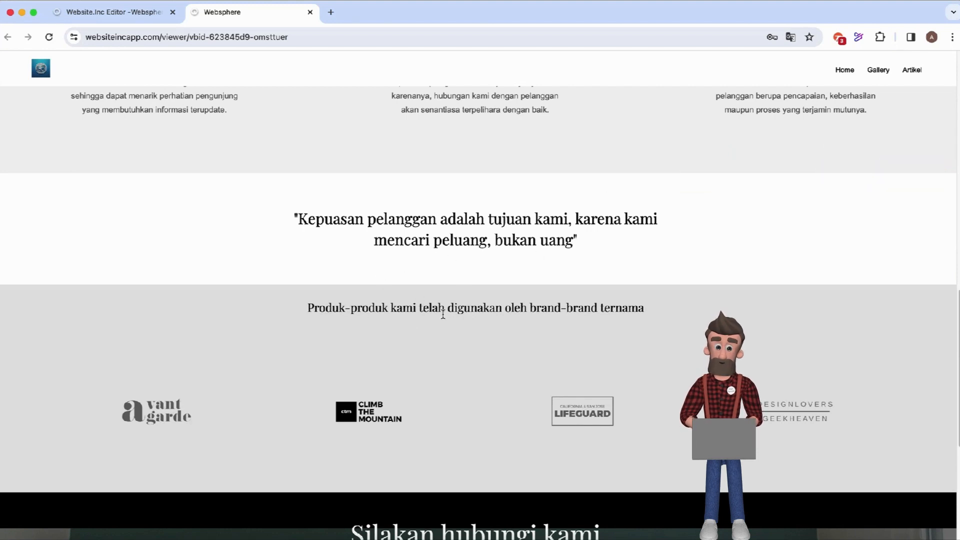
pyautogui.scroll(-3, 592, 324)
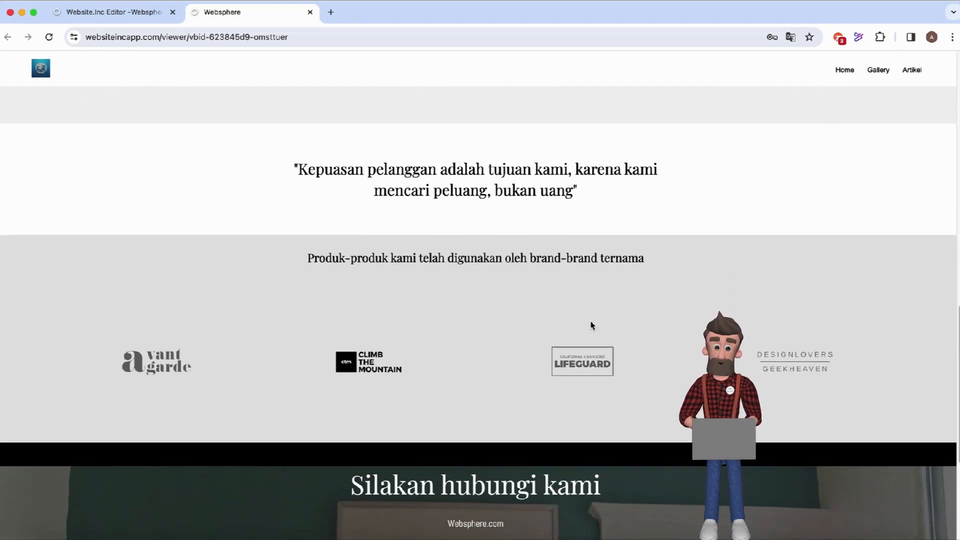
pyautogui.scroll(-1, 591, 325)
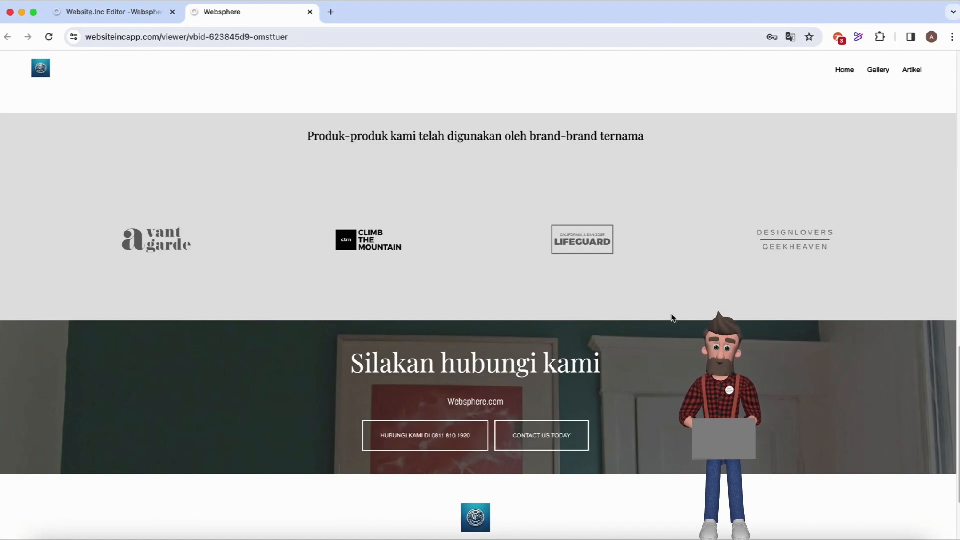
pyautogui.scroll(15, 671, 318)
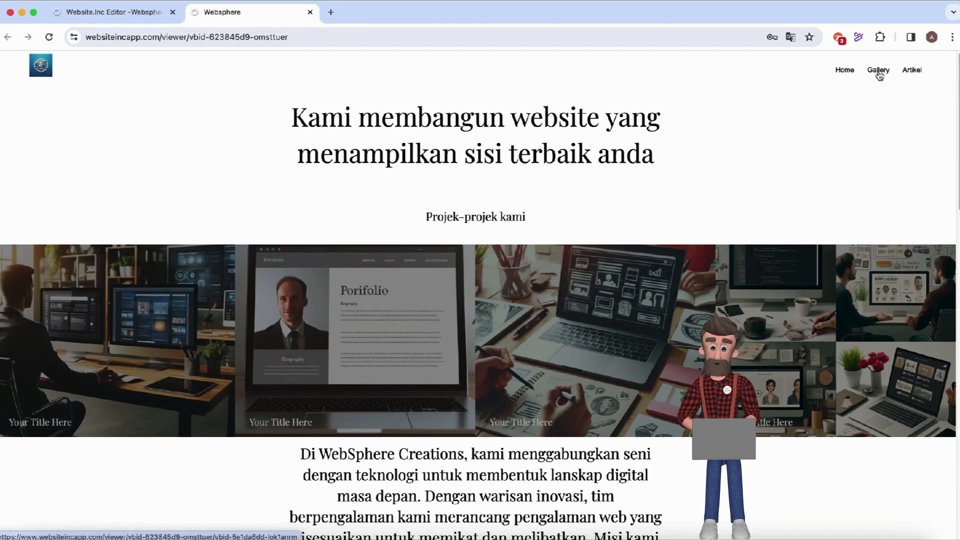
# Open the live site's Gallery page and scroll through its image grid.
pyautogui.click(879, 73)
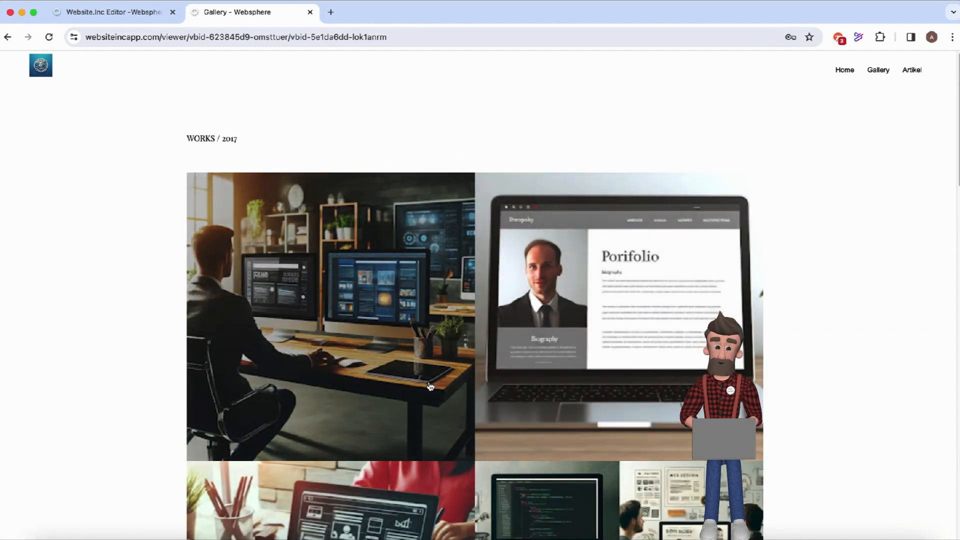
pyautogui.scroll(-3, 430, 386)
pyautogui.scroll(-8, 430, 386)
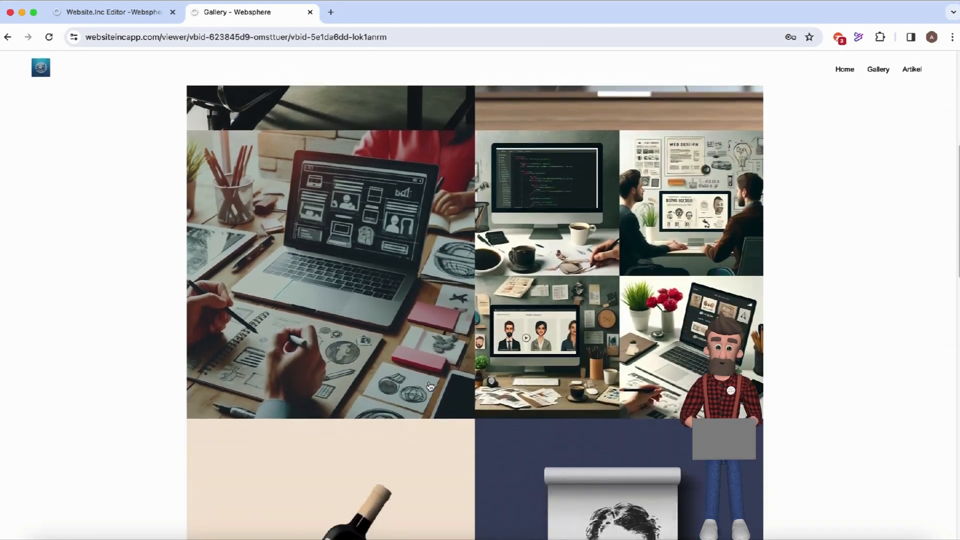
pyautogui.scroll(10, 430, 386)
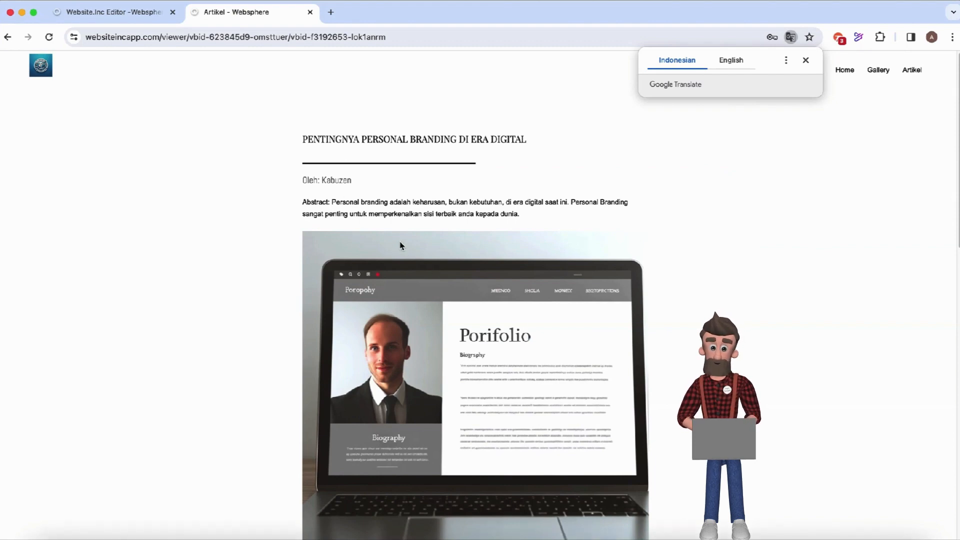
# Scroll through the personal branding article and dismiss the Google Translate offer.
pyautogui.scroll(-8, 400, 246)
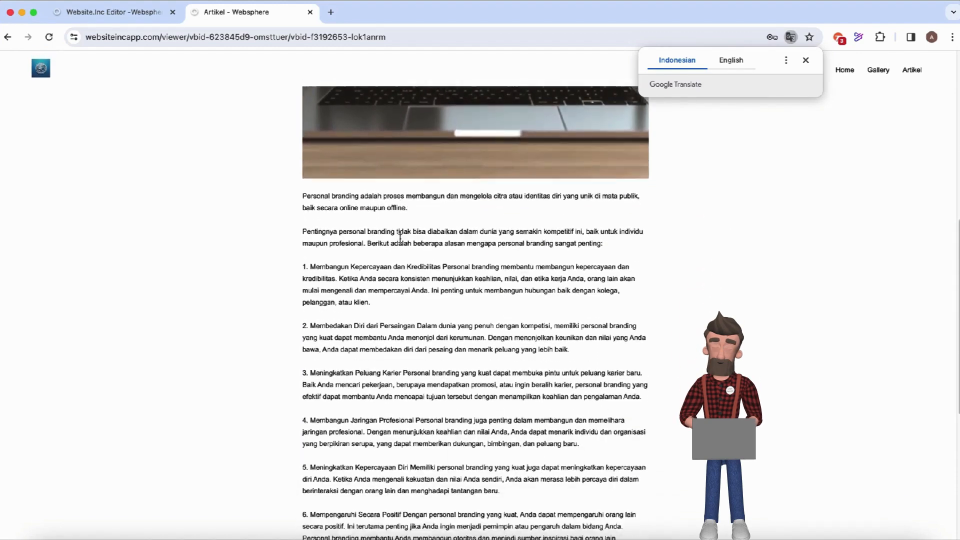
pyautogui.scroll(-6, 400, 238)
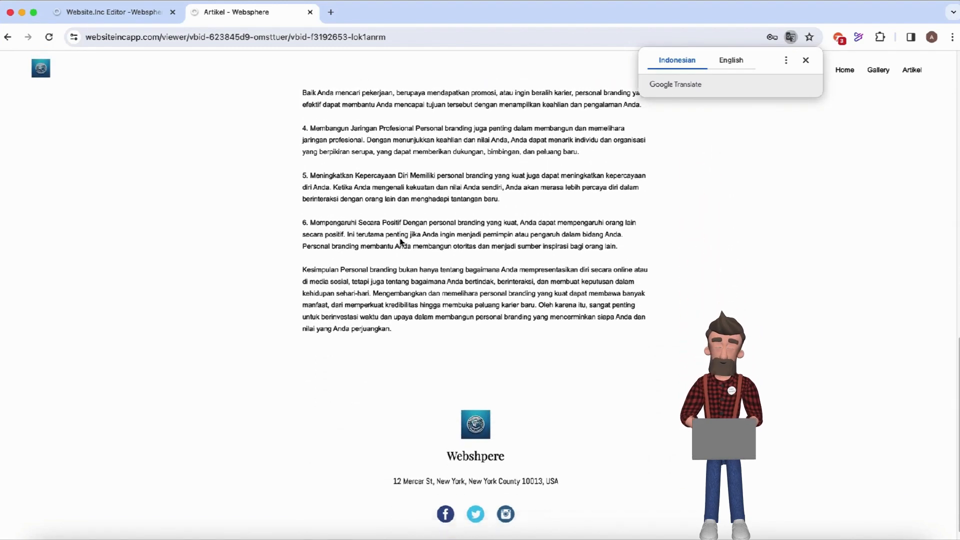
pyautogui.scroll(15, 400, 242)
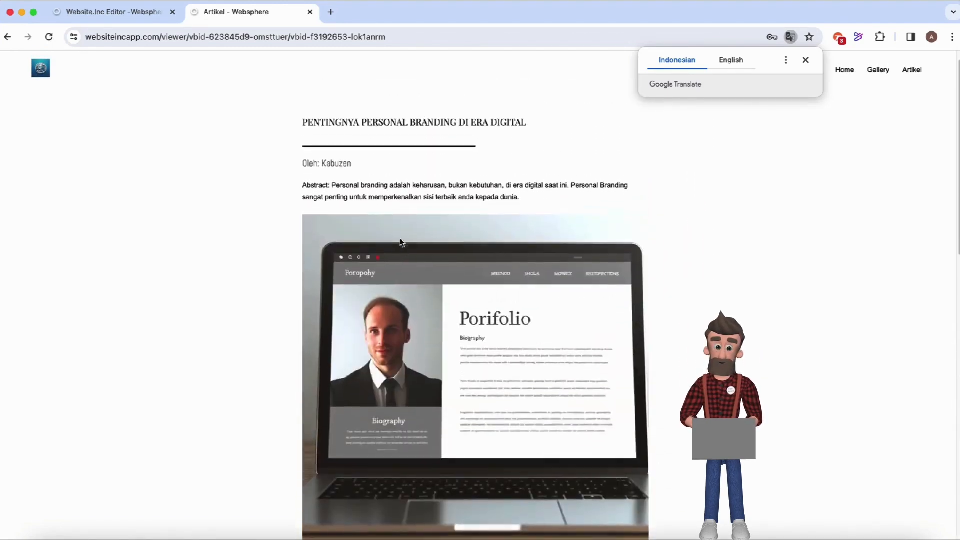
pyautogui.click(805, 60)
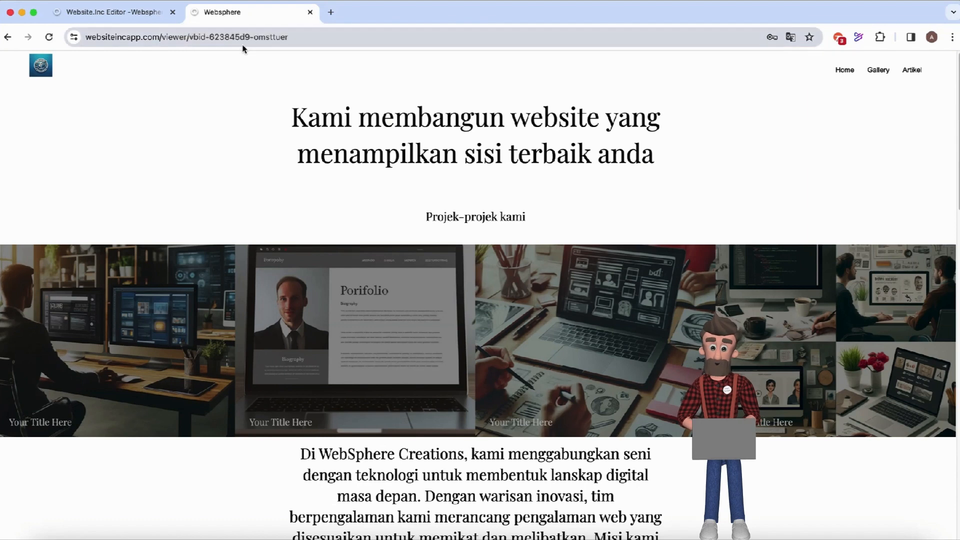
# Close the Websphere preview tab and start publishing with the green 'terbitkan' button.
pyautogui.click(310, 12)
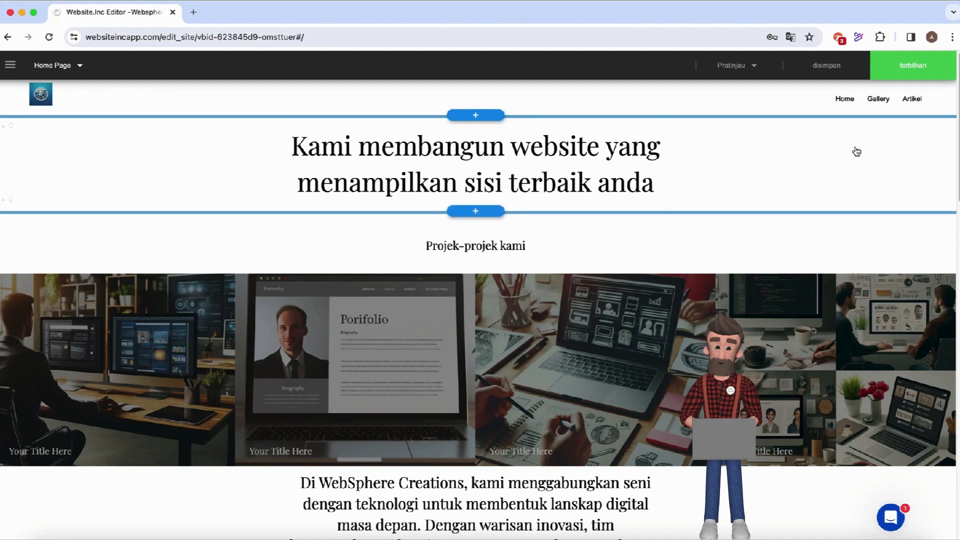
pyautogui.click(912, 70)
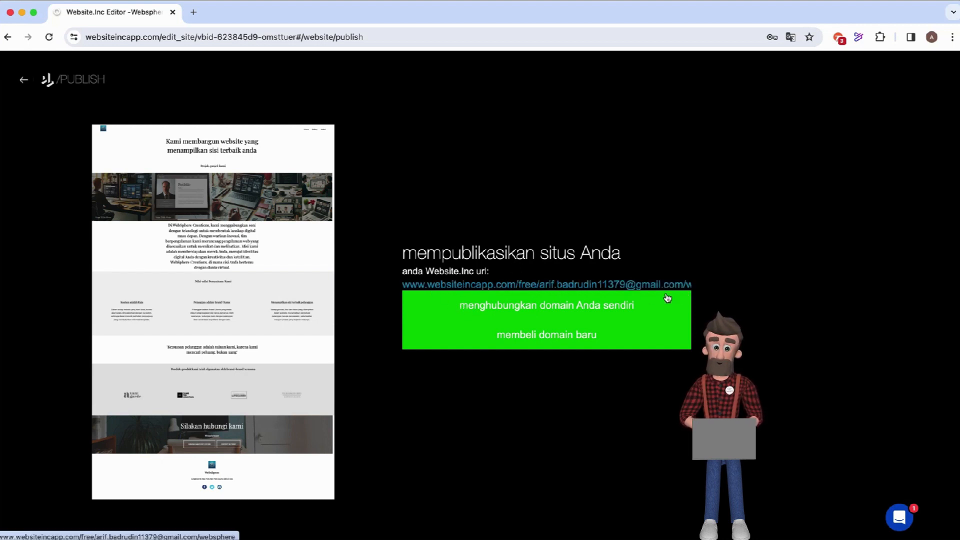
# Connect the existing domain 'Webshpere' to the site via 'menghubungkan domain Anda sendiri'.
pyautogui.click(570, 311)
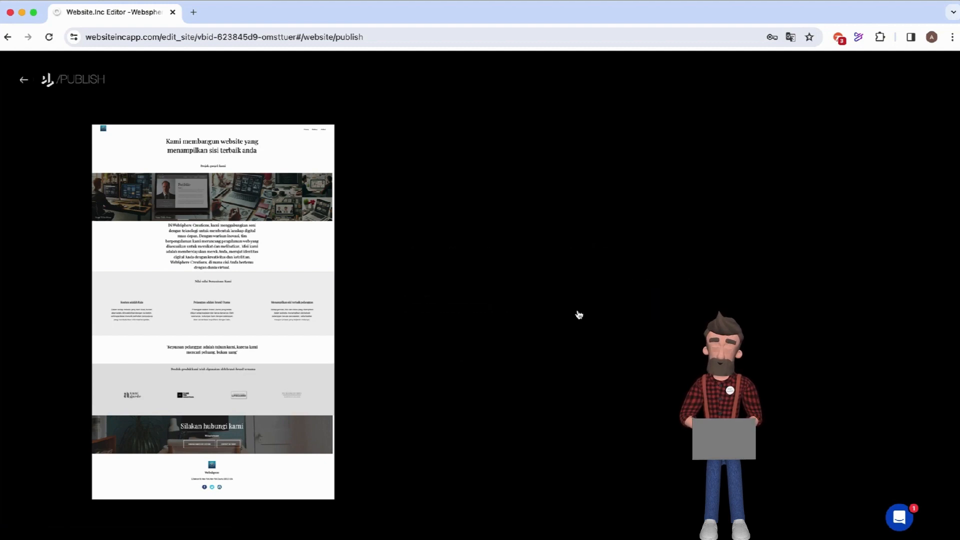
pyautogui.click(420, 269)
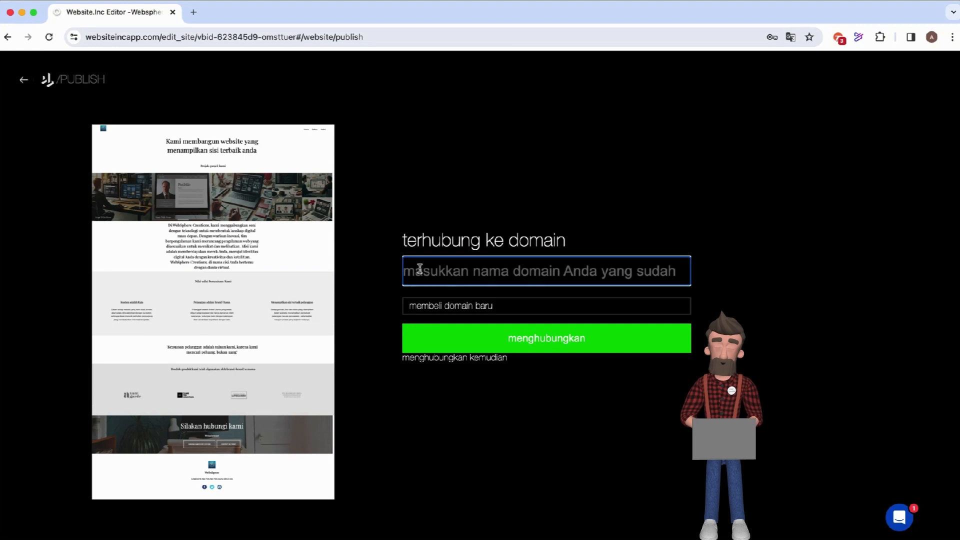
pyautogui.write('We')
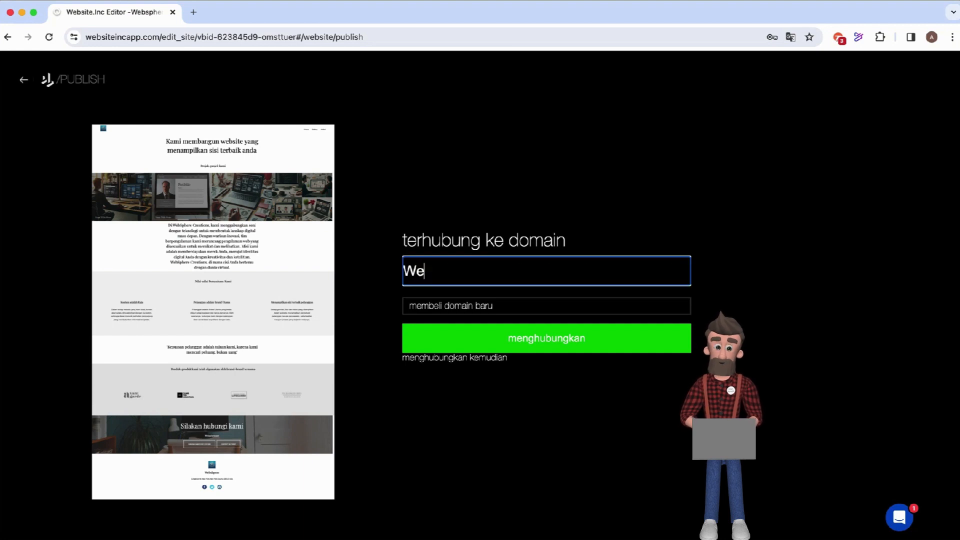
pyautogui.write('bshpere')
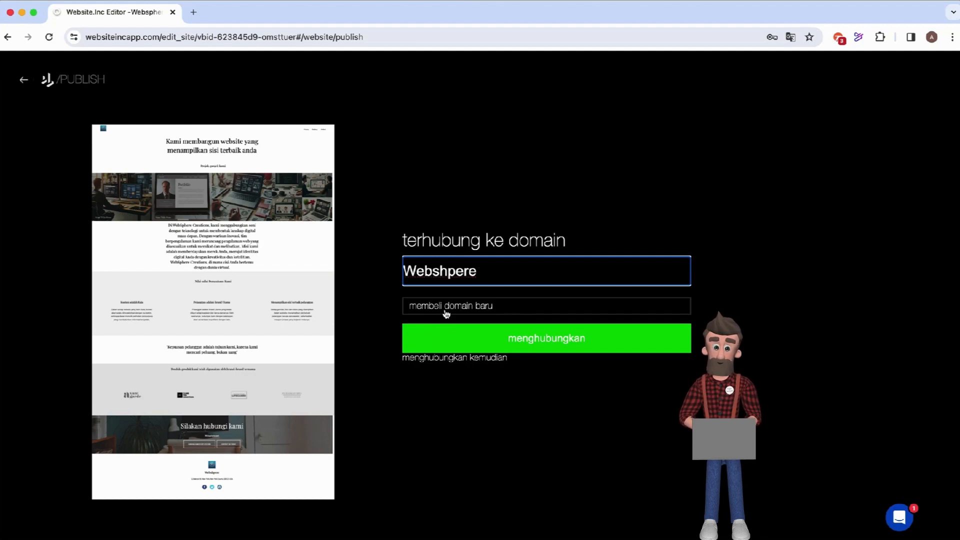
pyautogui.click(542, 338)
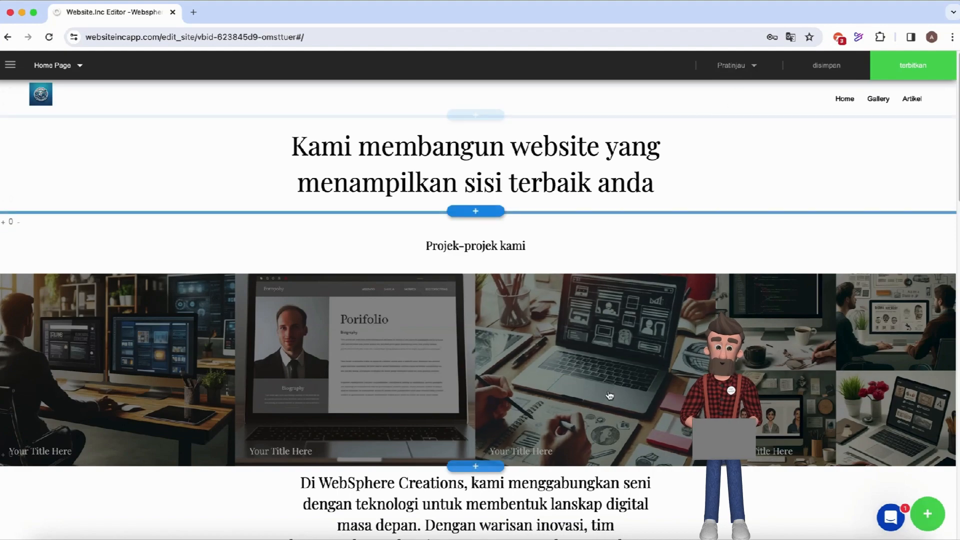
pyautogui.scroll(-7, 607, 397)
pyautogui.scroll(-12, 609, 396)
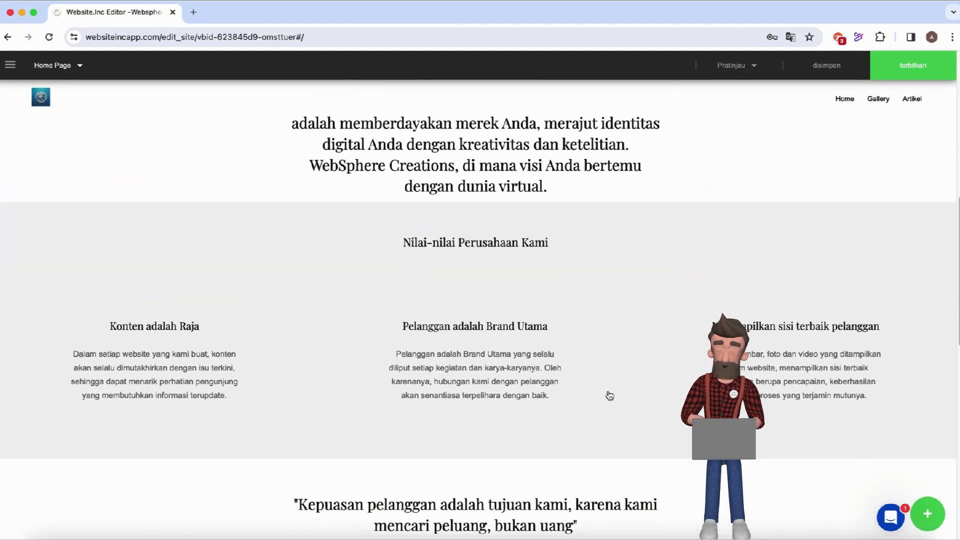
pyautogui.scroll(15, 610, 395)
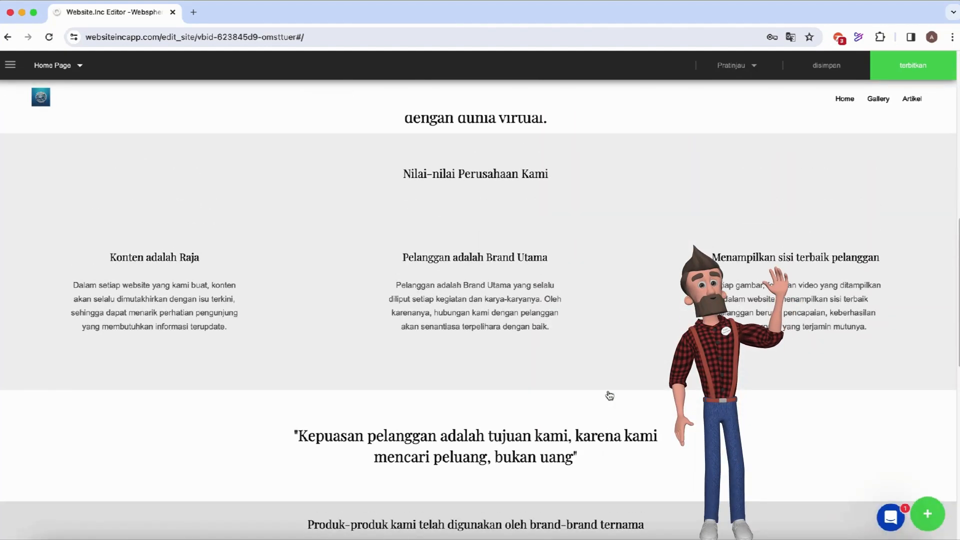